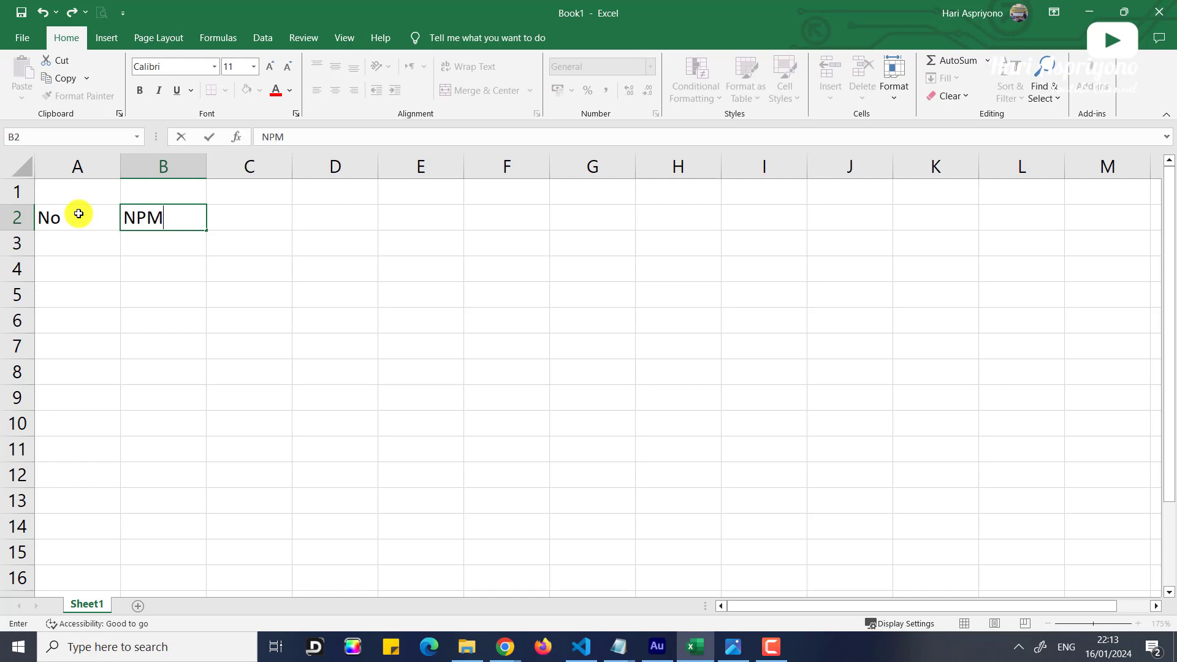
- Enter the headings Nama in C2 and Komponen Nilai in D2
type("Nama")
key("Tab")
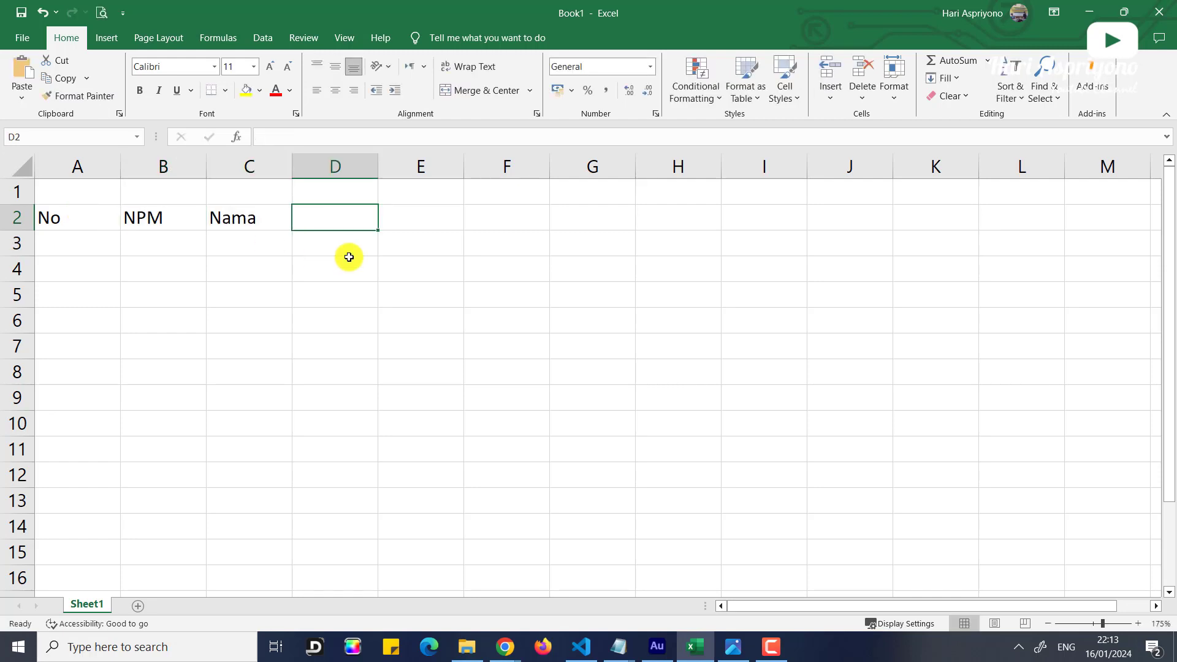
type("Kompon")
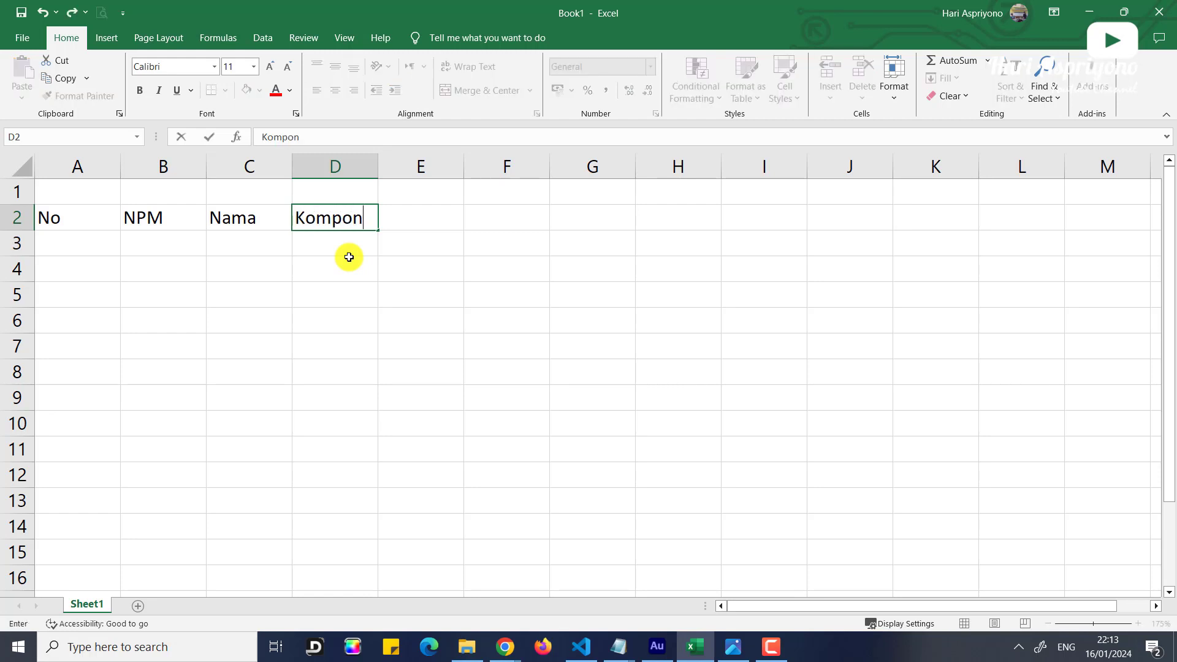
type("en Nilai")
key("Return")
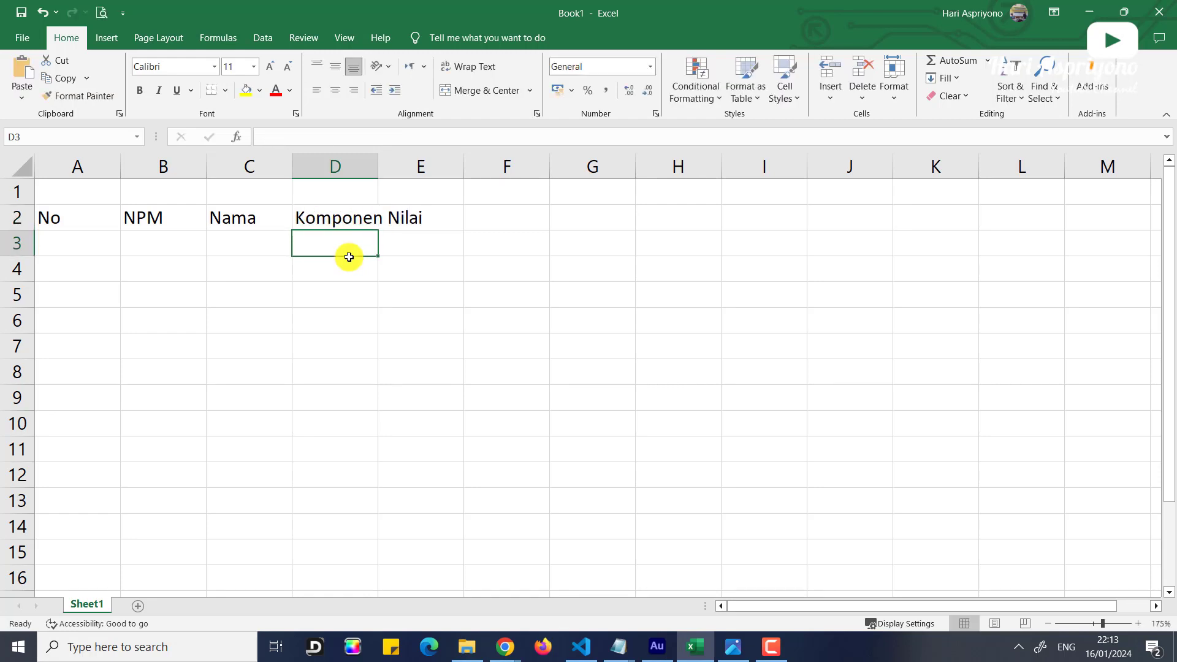
- Enter the sub-headings ABS (10%) in D3 and TGS (20%) in E3 under Komponen Nilai
type("ABS")
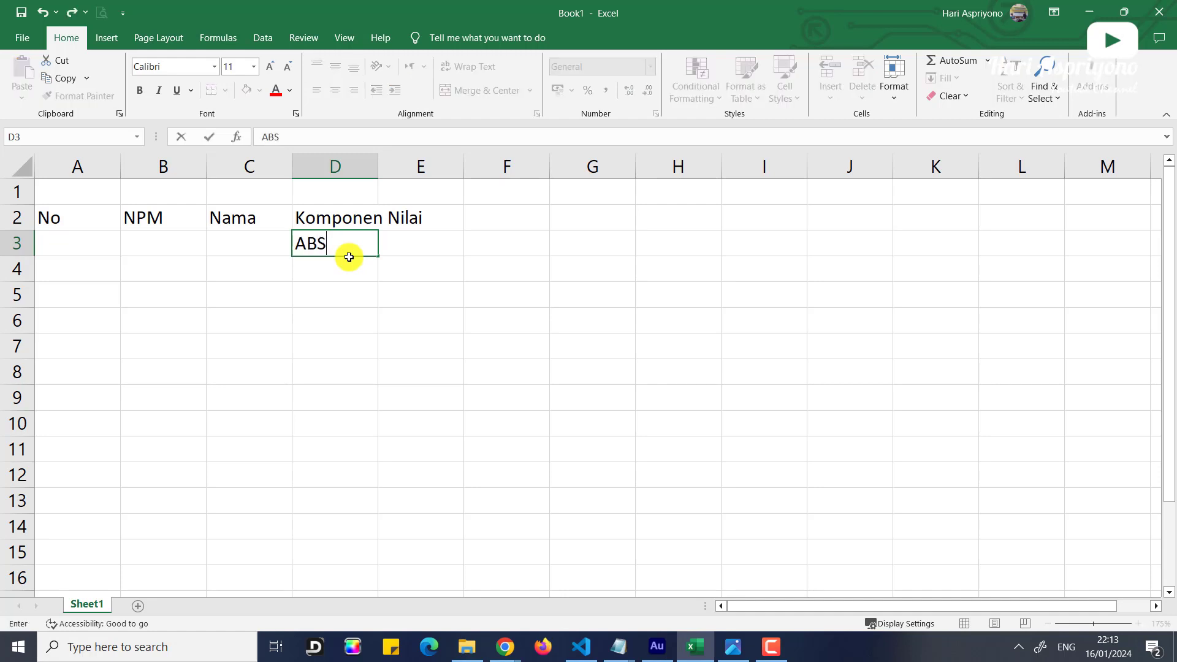
type(" (10%)")
key("Tab")
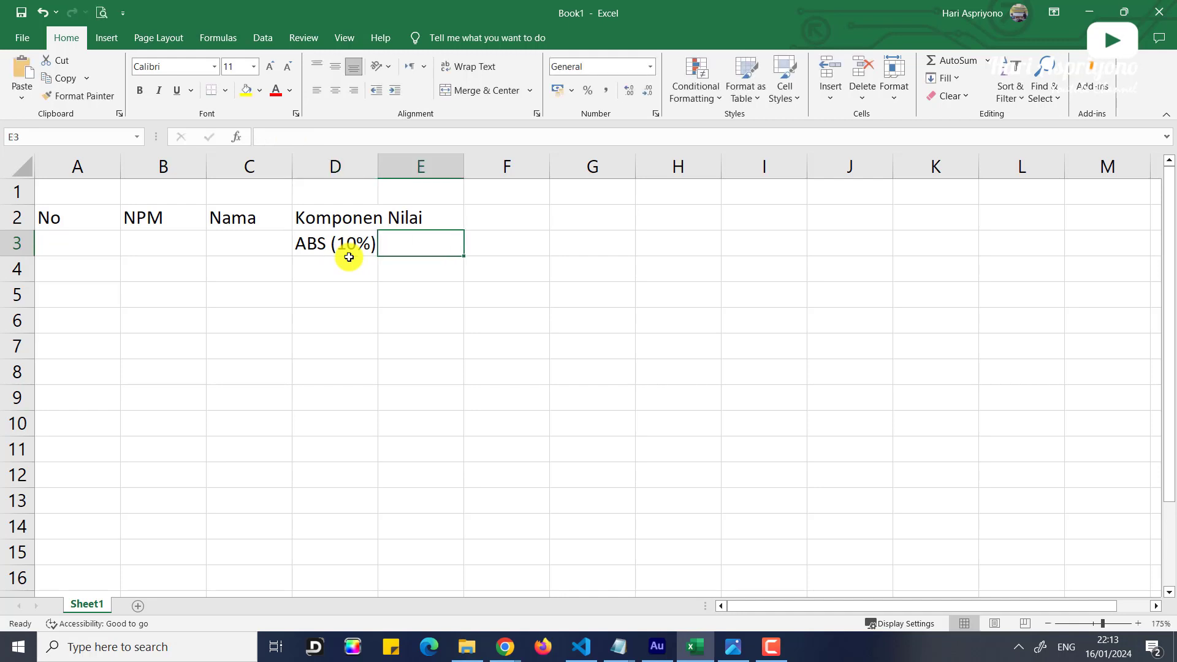
type("TGS")
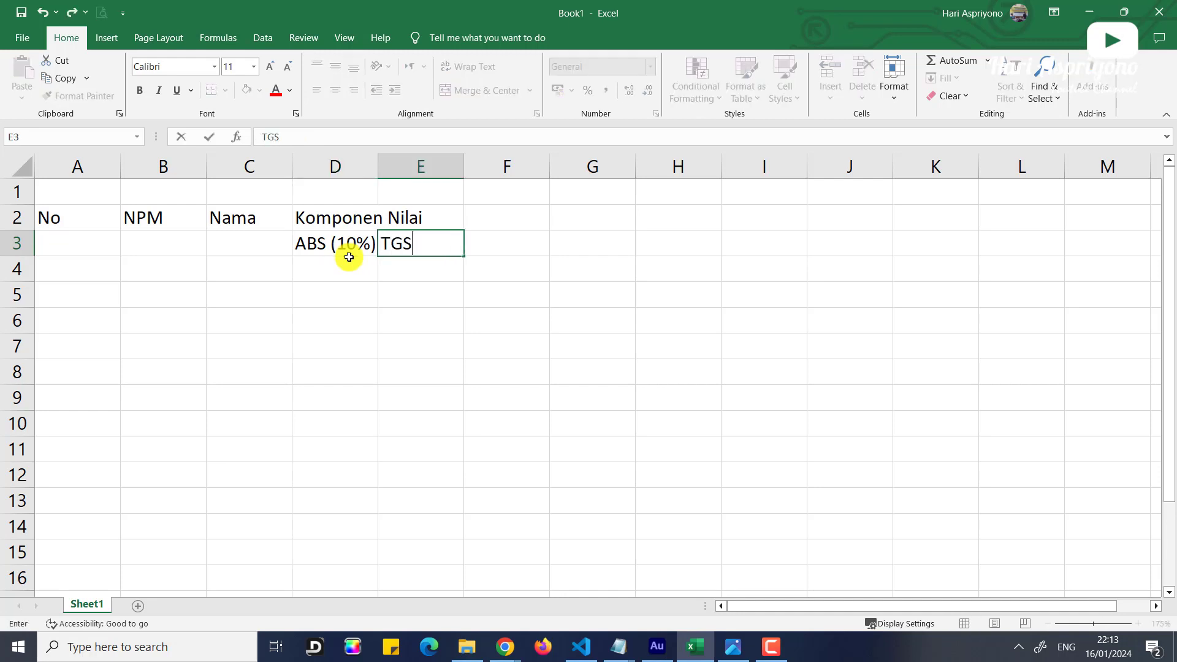
type(" (20%)")
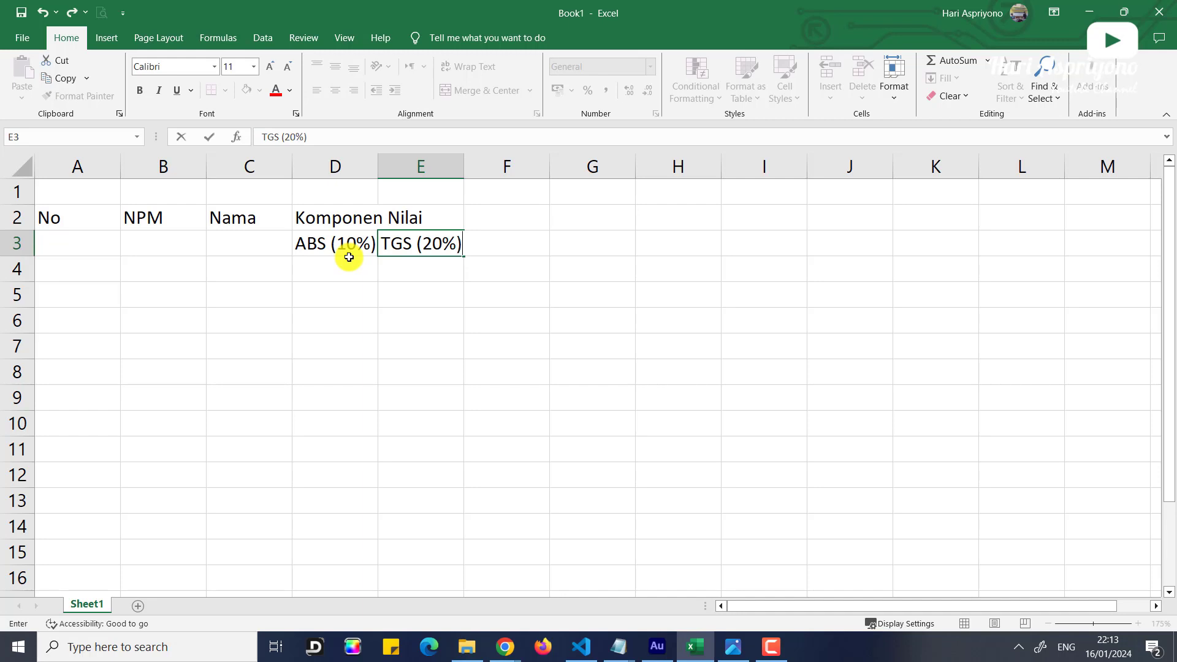
key("Tab")
- Enter the sub-headings UTS (30%) in F3 and UAS (40%) in G3
type("UTS")
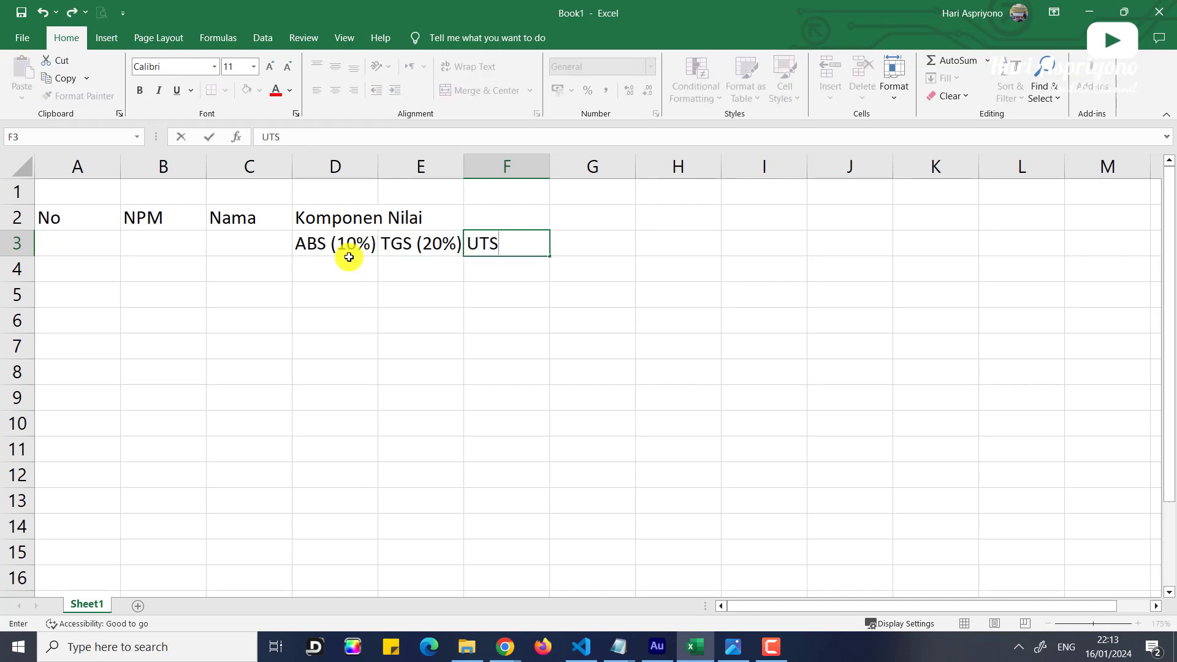
type(" 9")
key("BackSpace")
type("(30%)")
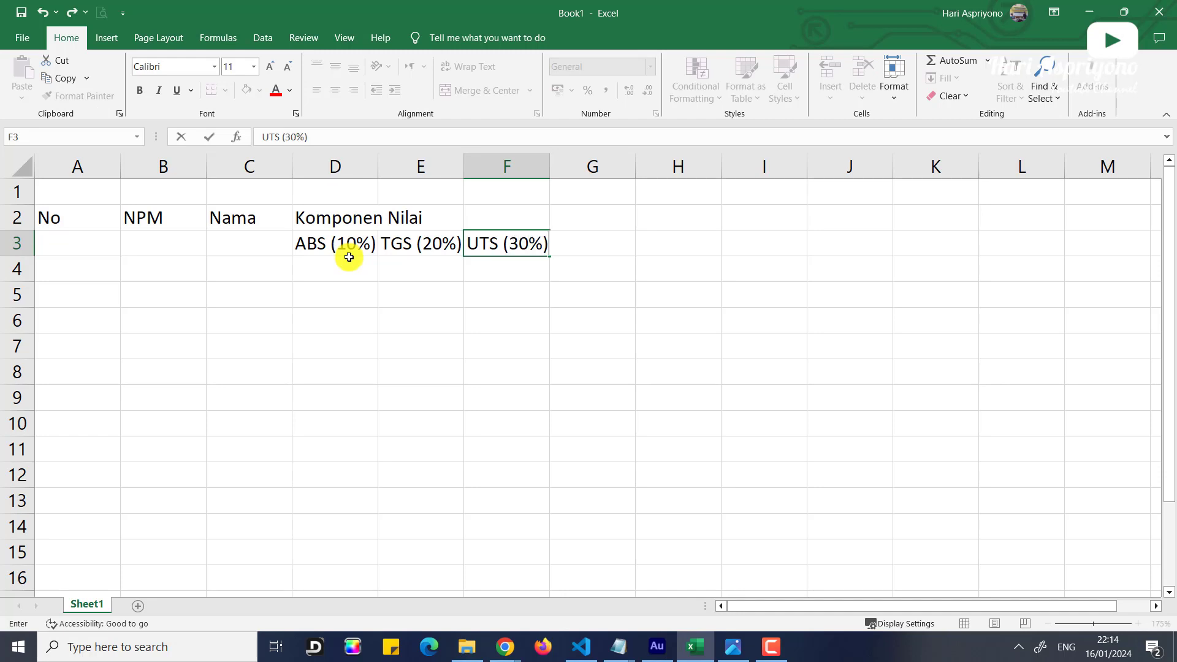
key("Tab")
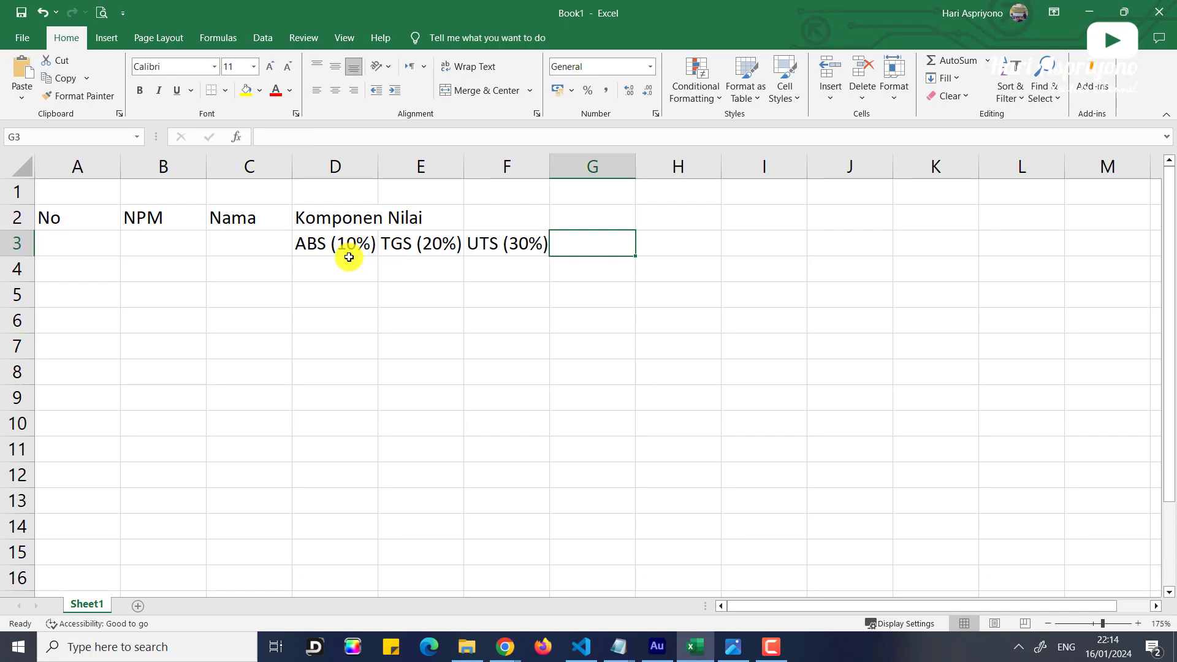
type("UAS (3")
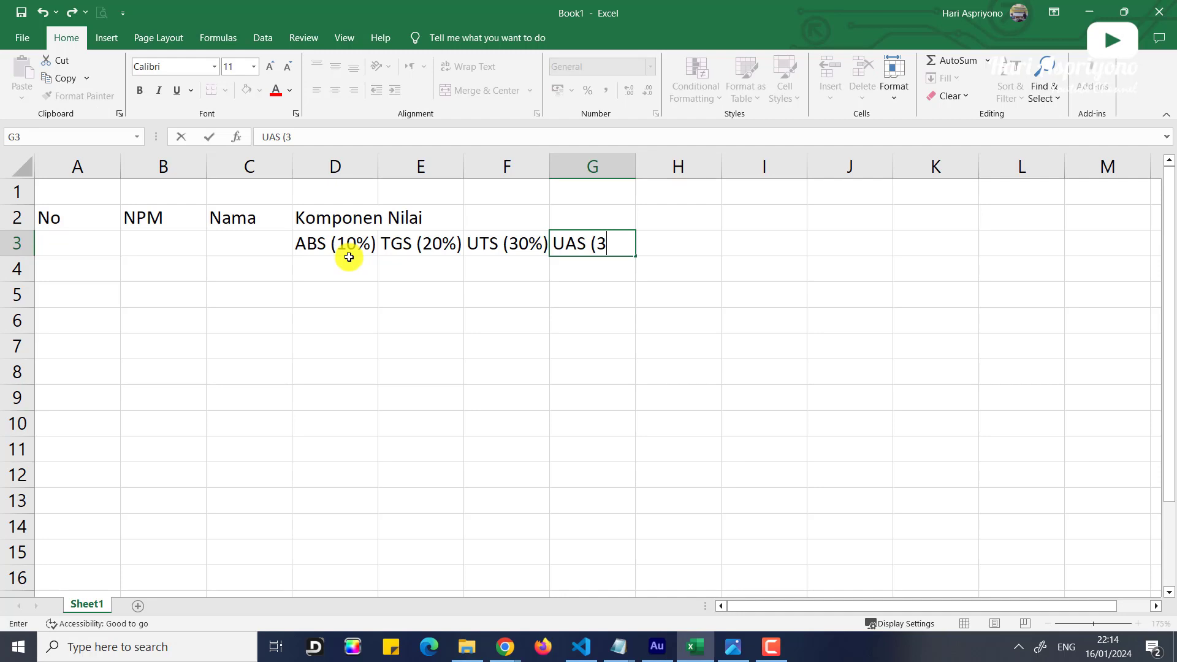
key("BackSpace")
type("40%)")
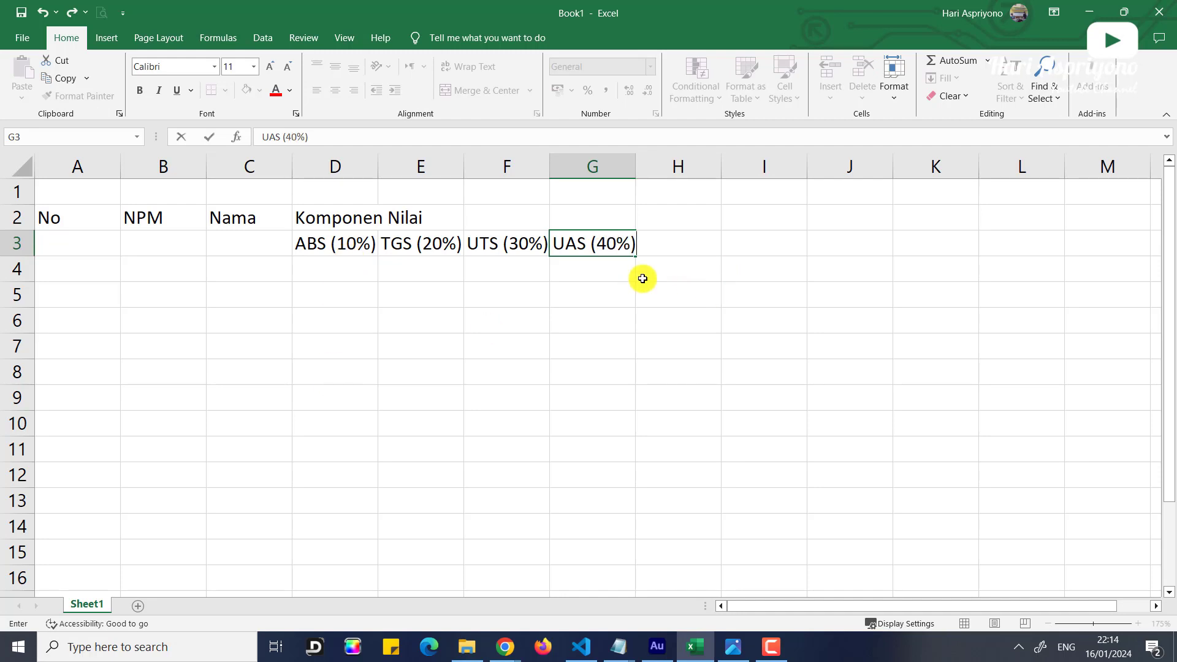
left_click(612, 329)
- Enter the headings Nilai Akhir in H2 and Nilai Huruf in I2
left_click(674, 218)
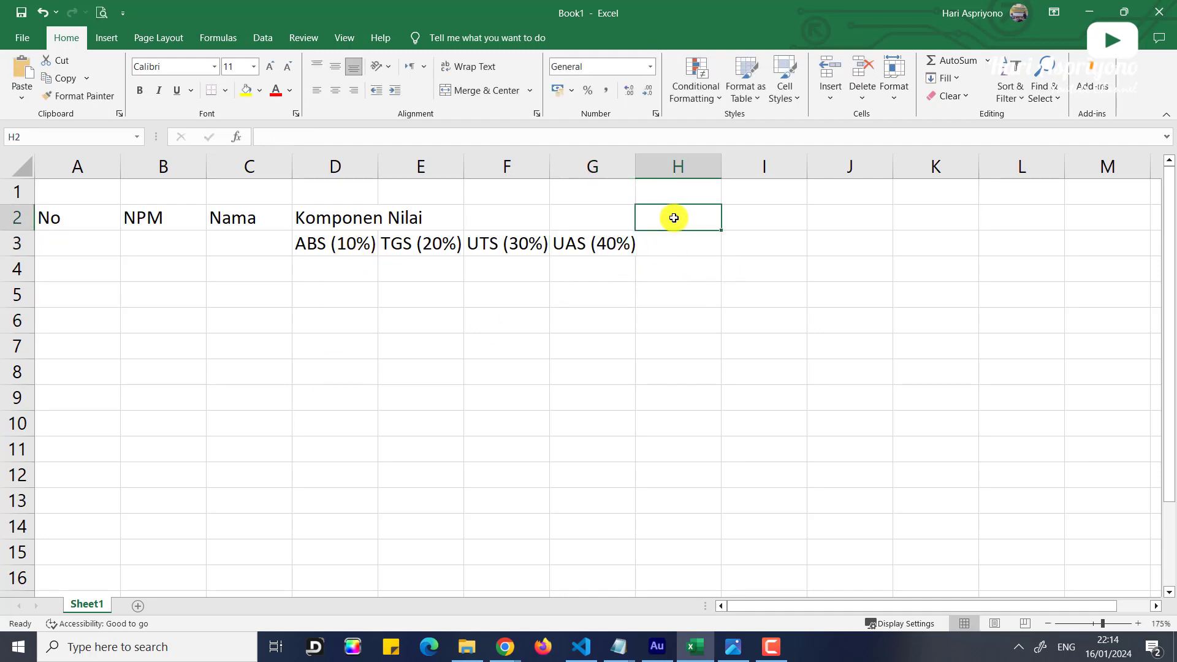
type("Nilai Akhir")
key("Tab")
type("Nilai")
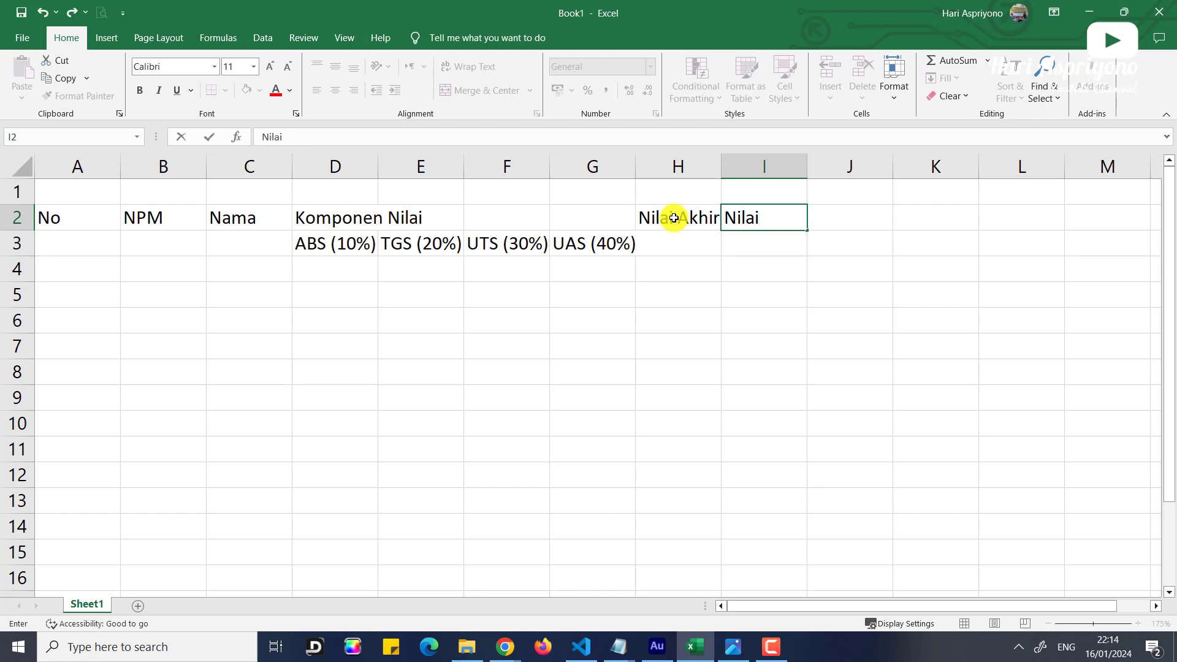
type(" Huruf")
left_click(705, 367)
- Merge and centre the No heading over A2:A3 with middle alignment, and narrow column A
left_click_drag(57, 217, 105, 244)
left_click(504, 92)
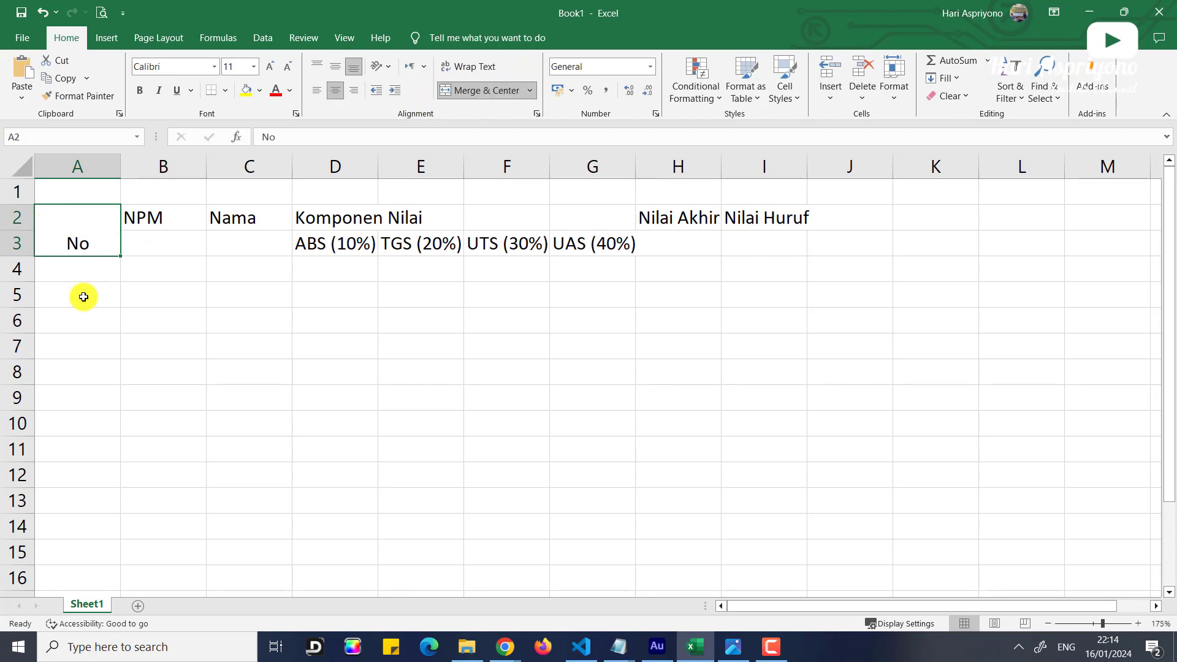
left_click(330, 68)
left_click_drag(120, 165, 87, 174)
- Fill only the formatting of the merged No heading across to the NPM and Nama headings
left_click_drag(133, 213, 253, 261)
left_click(75, 244)
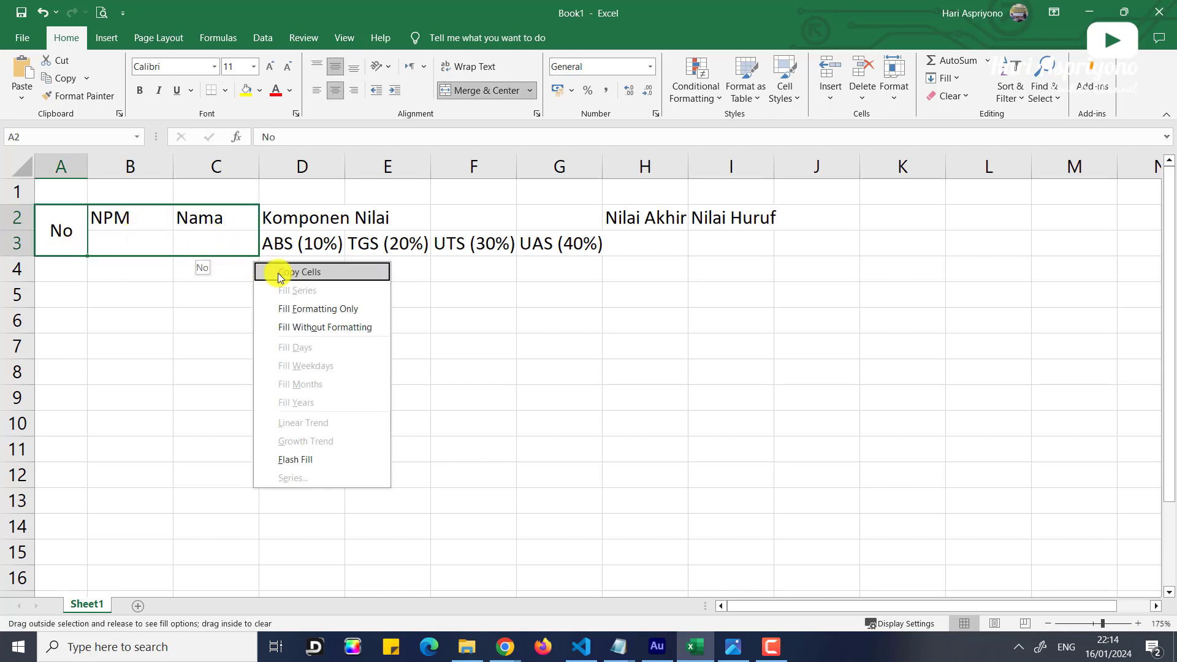
left_click(316, 309)
left_click(402, 348)
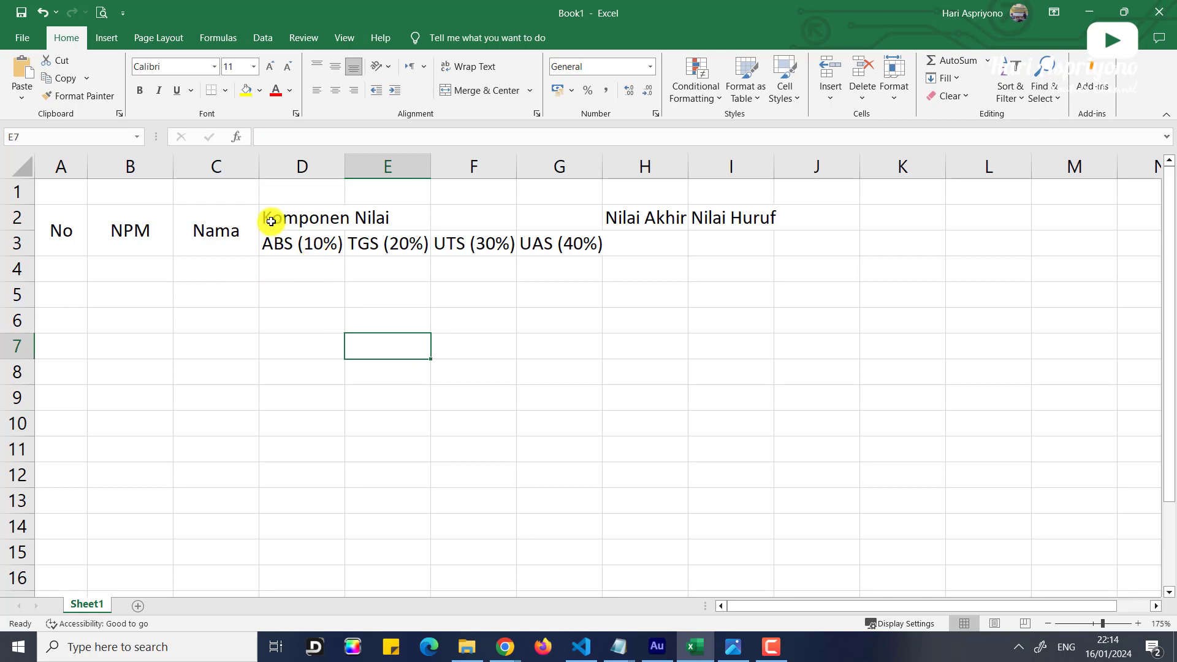
- Merge and centre the Komponen Nilai heading across D2:G2
left_click_drag(272, 222, 558, 208)
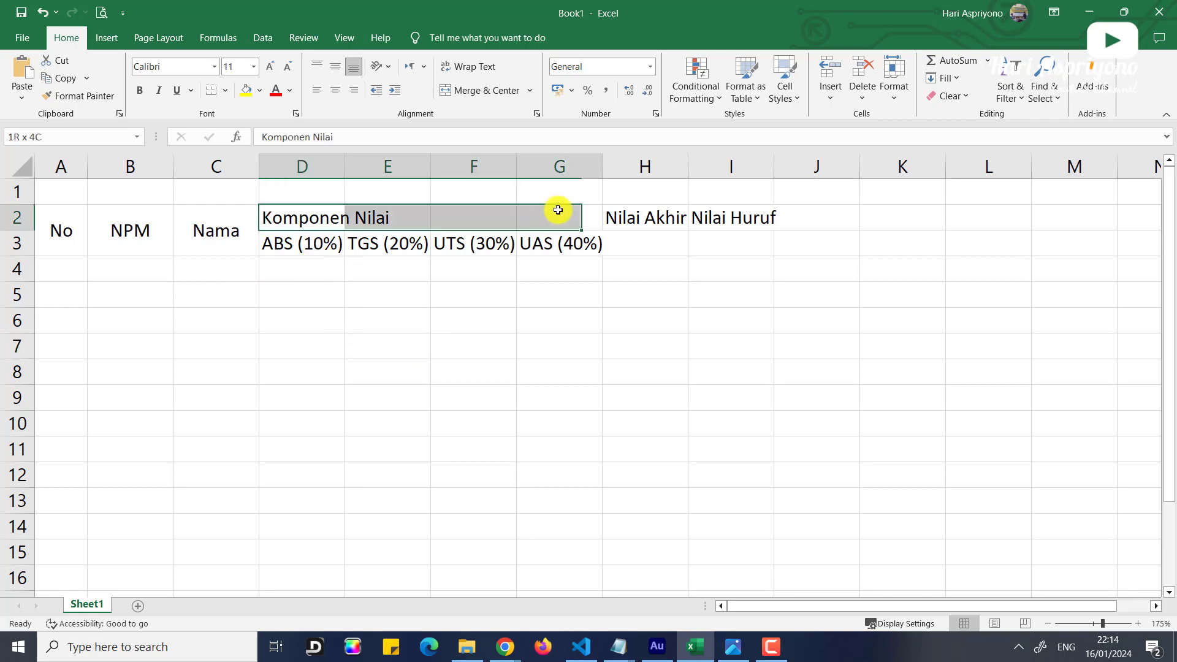
left_click(463, 92)
left_click(469, 389)
- Merge and centre Nilai Akhir over H2:H3 and Nilai Huruf over I2:I3, both with middle alignment
left_click_drag(630, 219, 646, 240)
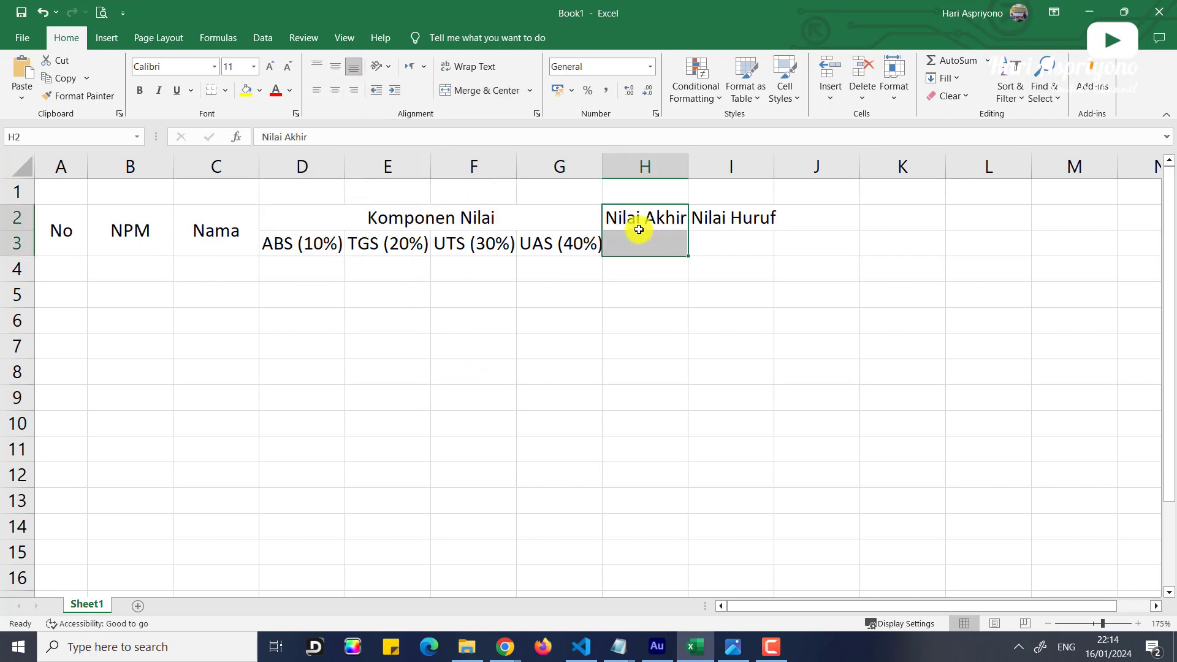
left_click(480, 90)
left_click(335, 66)
left_click_drag(761, 226, 742, 244)
left_click(481, 90)
left_click(335, 66)
left_click(583, 315)
left_click(334, 343)
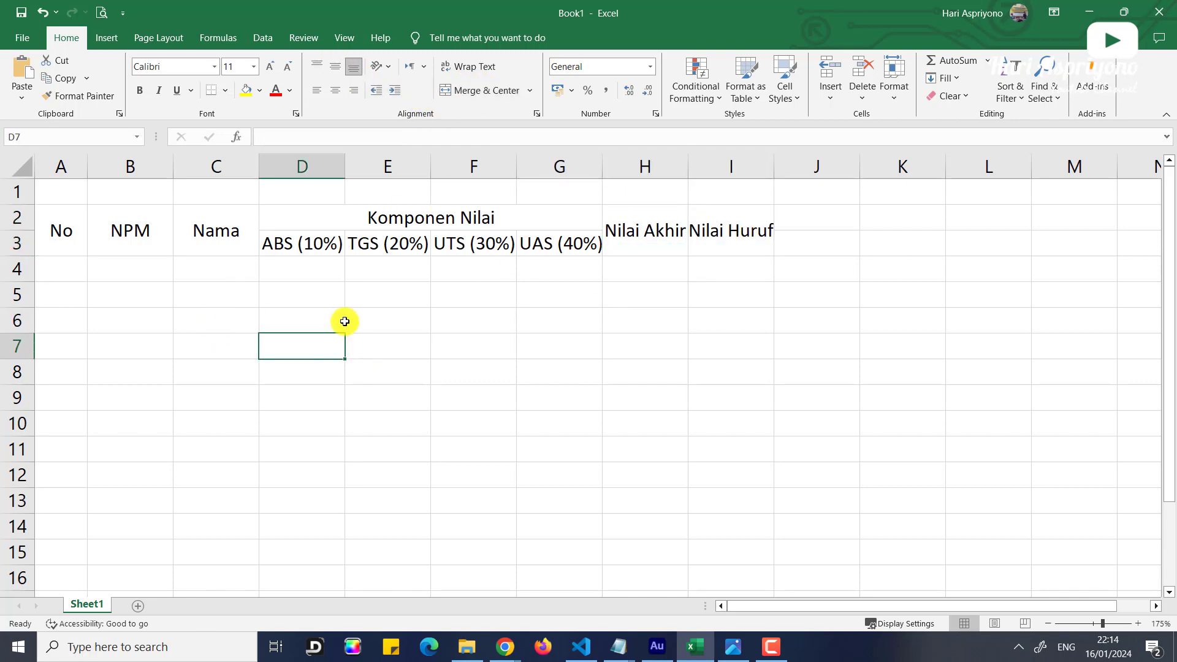
- Wrap the text of the component sub-headings in D3:G3 and centre them horizontally
left_click_drag(292, 245, 569, 242)
left_click(473, 68)
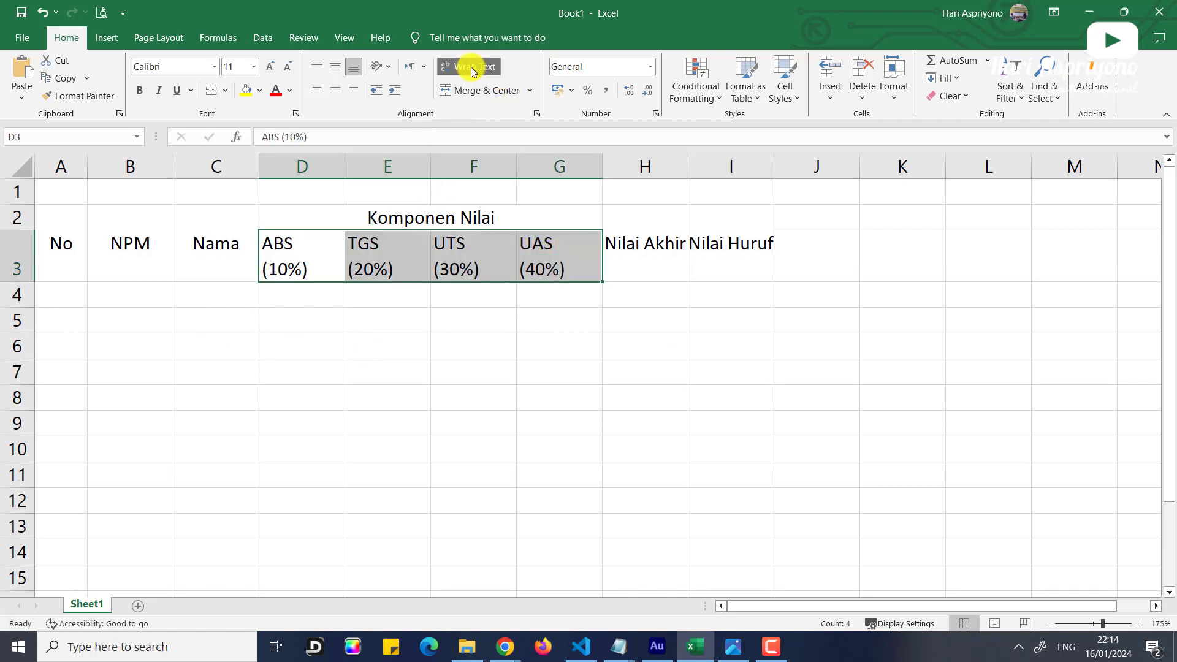
left_click(338, 91)
left_click(612, 429)
left_click(639, 244)
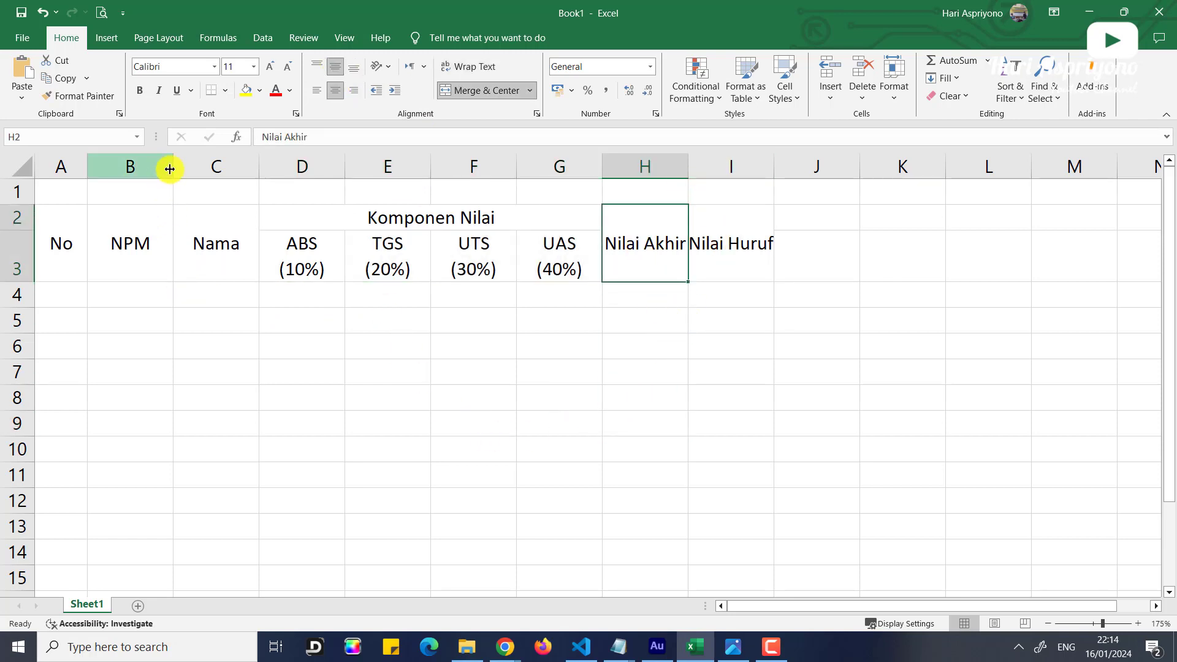
- Change the heading of the numbering column to "No." with a trailing period
left_click(56, 247)
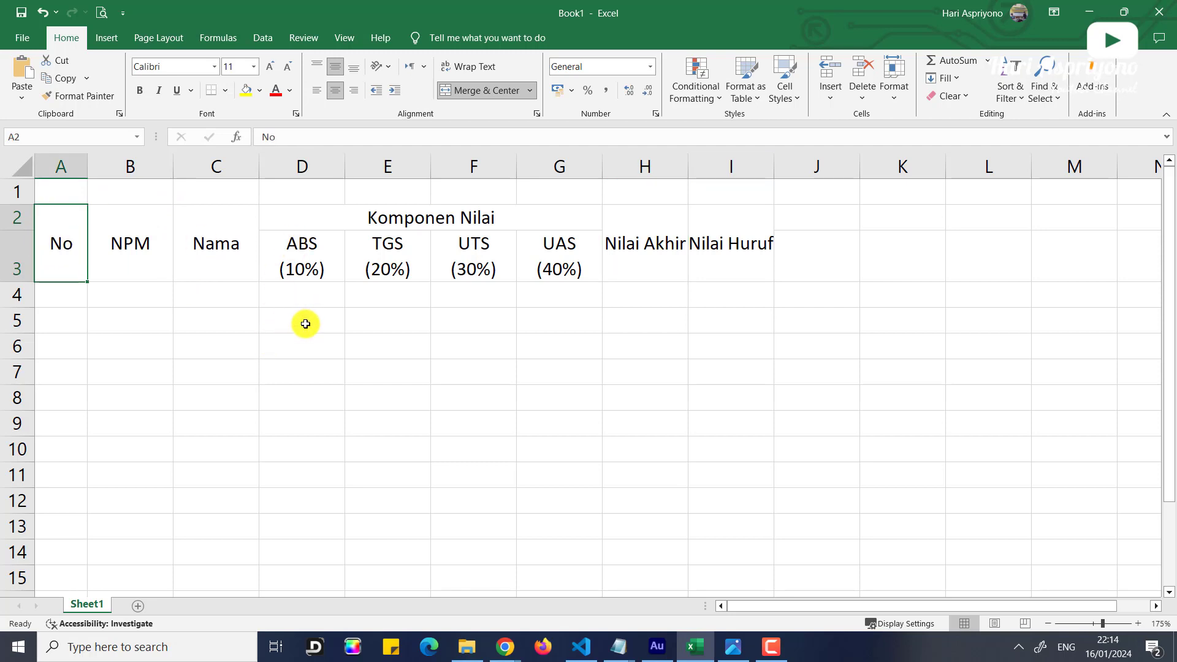
double_click(80, 249)
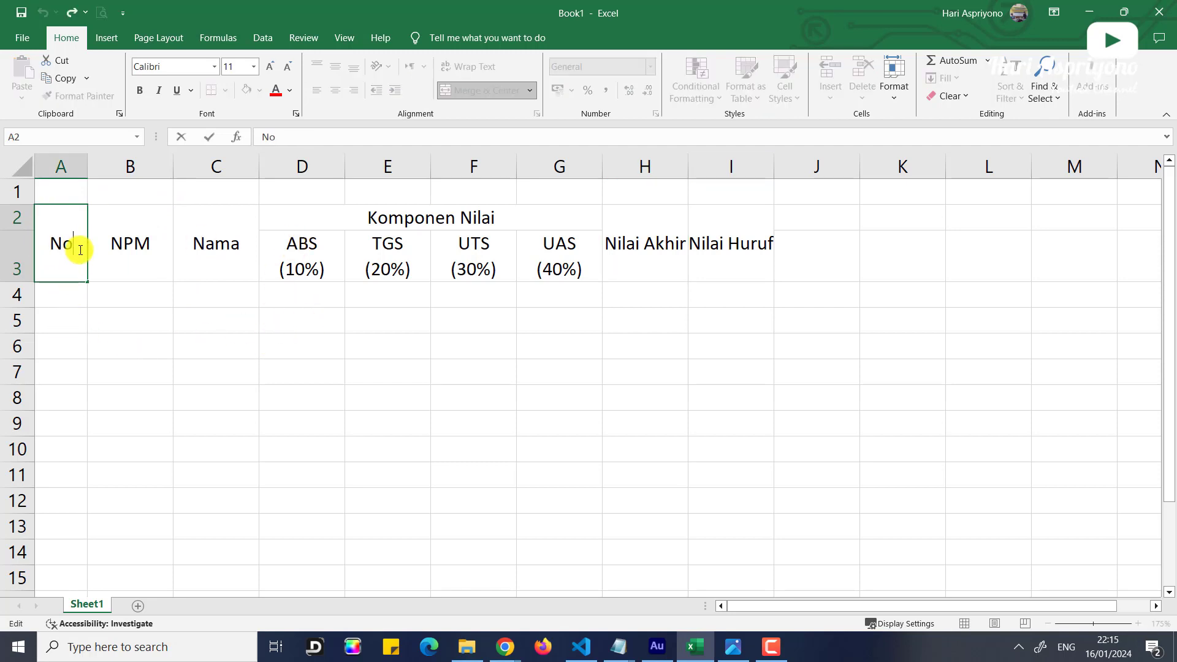
type(".")
left_click(96, 366)
- Fill row 4 with number 1, the student's NPM and the student's name, and widen the Nama column
left_click(73, 293)
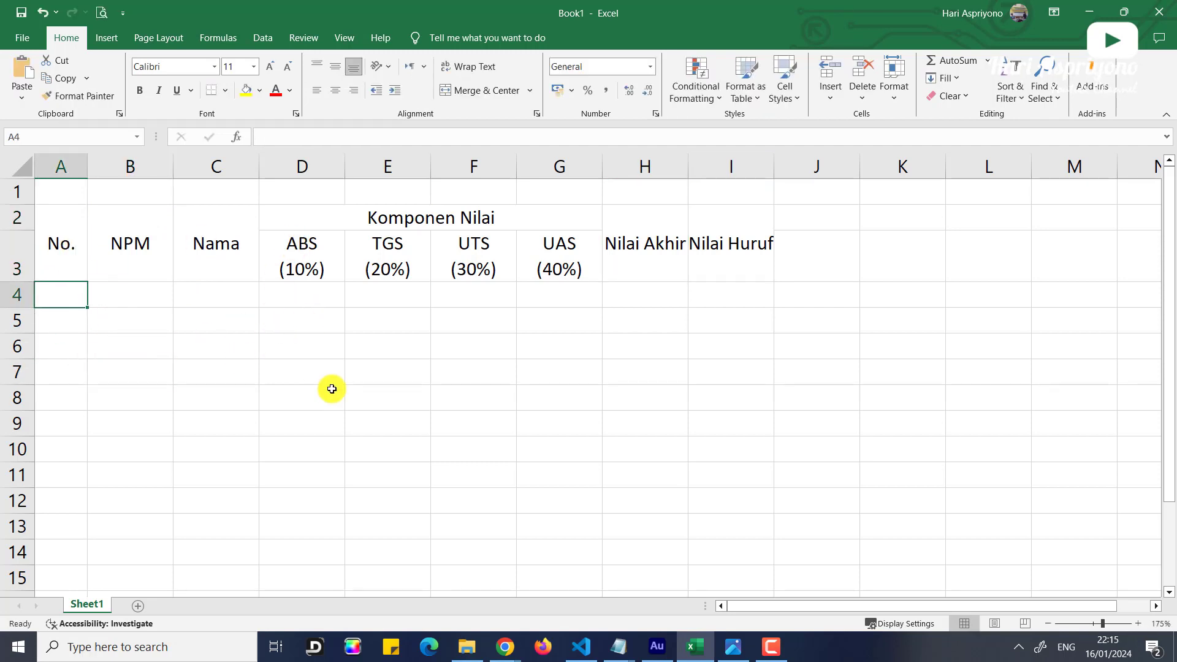
type("1")
key("Tab")
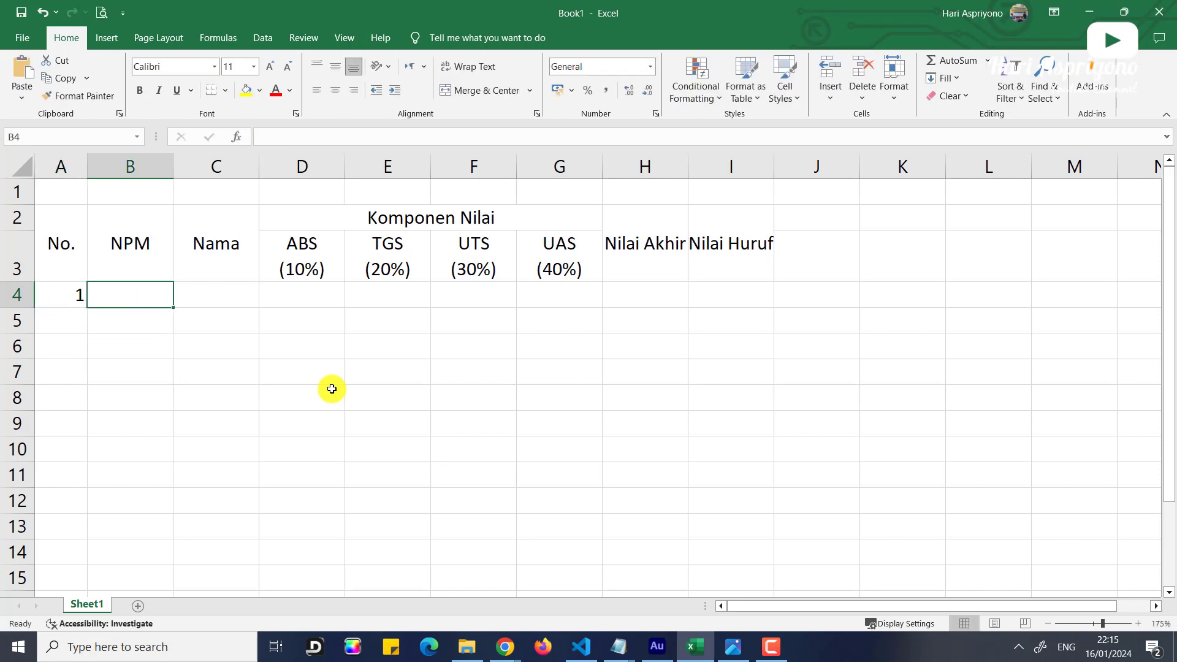
type("20010056")
left_click(331, 389)
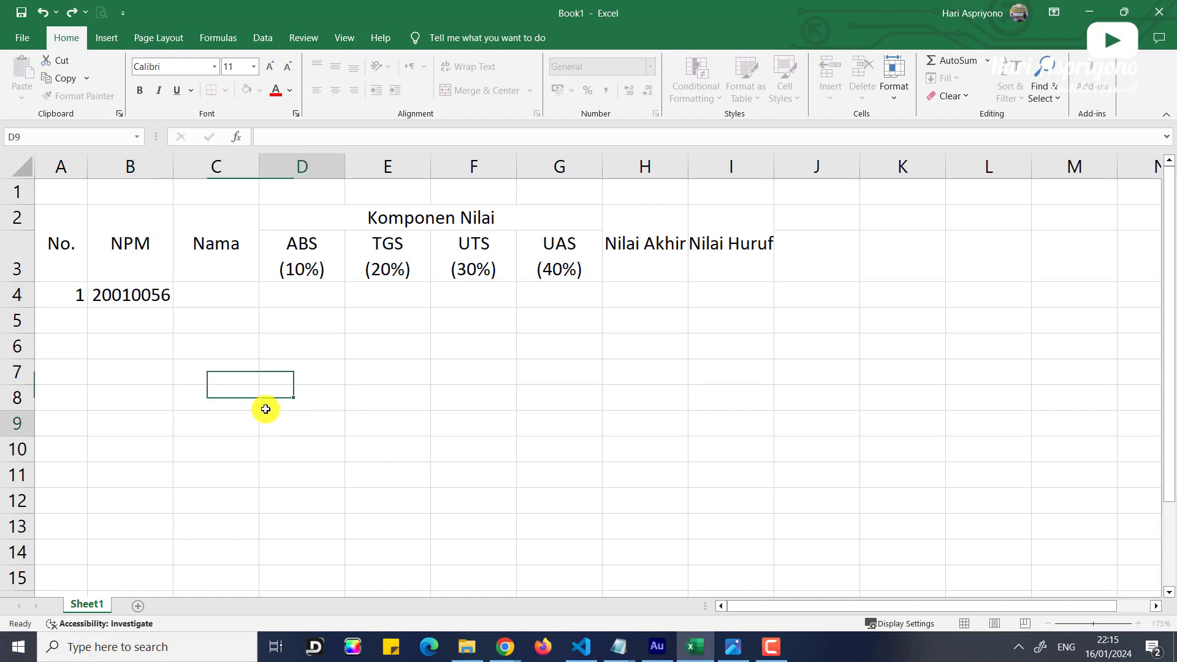
left_click(289, 429)
left_click(241, 295)
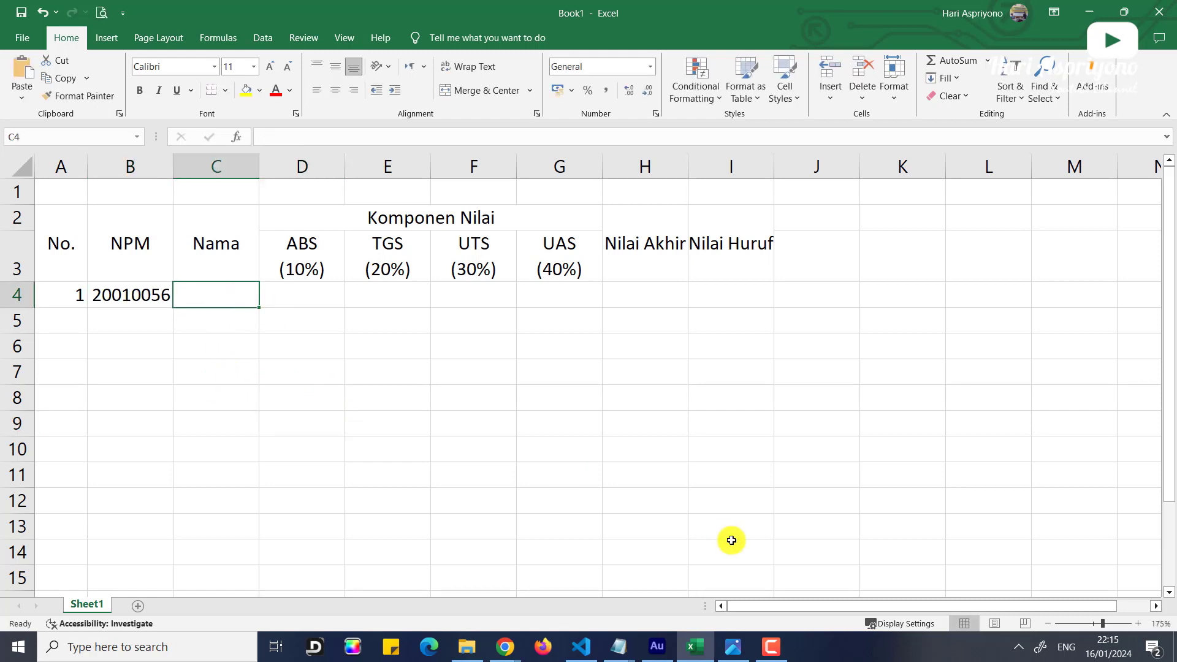
type("Budi")
key("Tab")
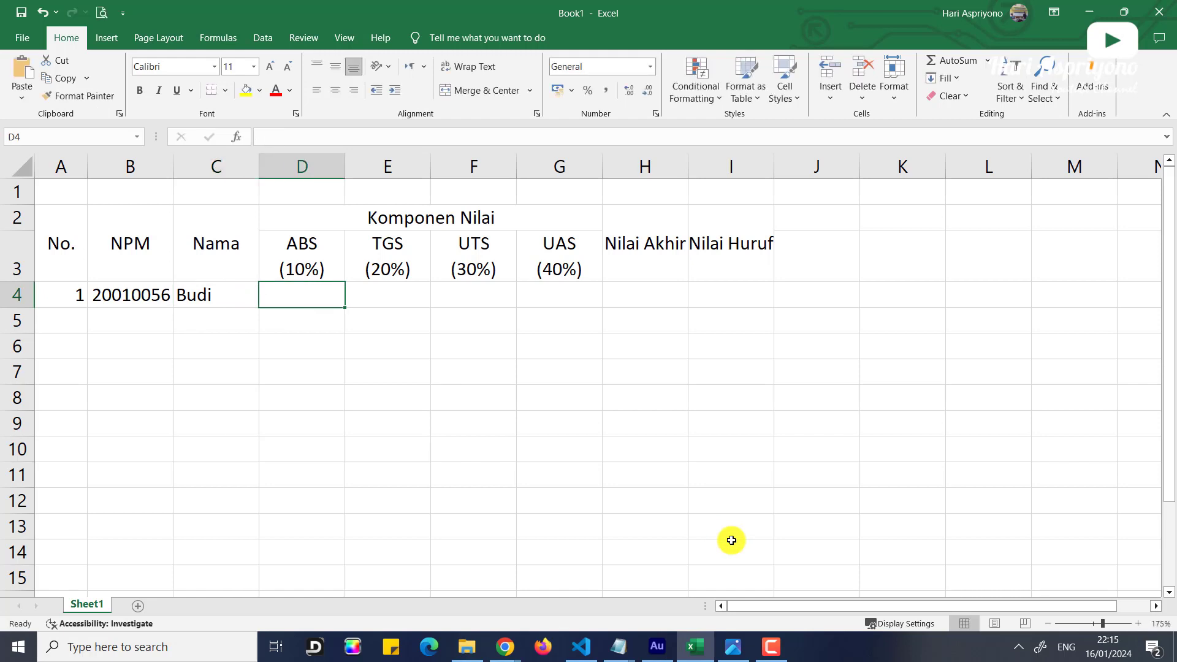
left_click_drag(259, 167, 290, 179)
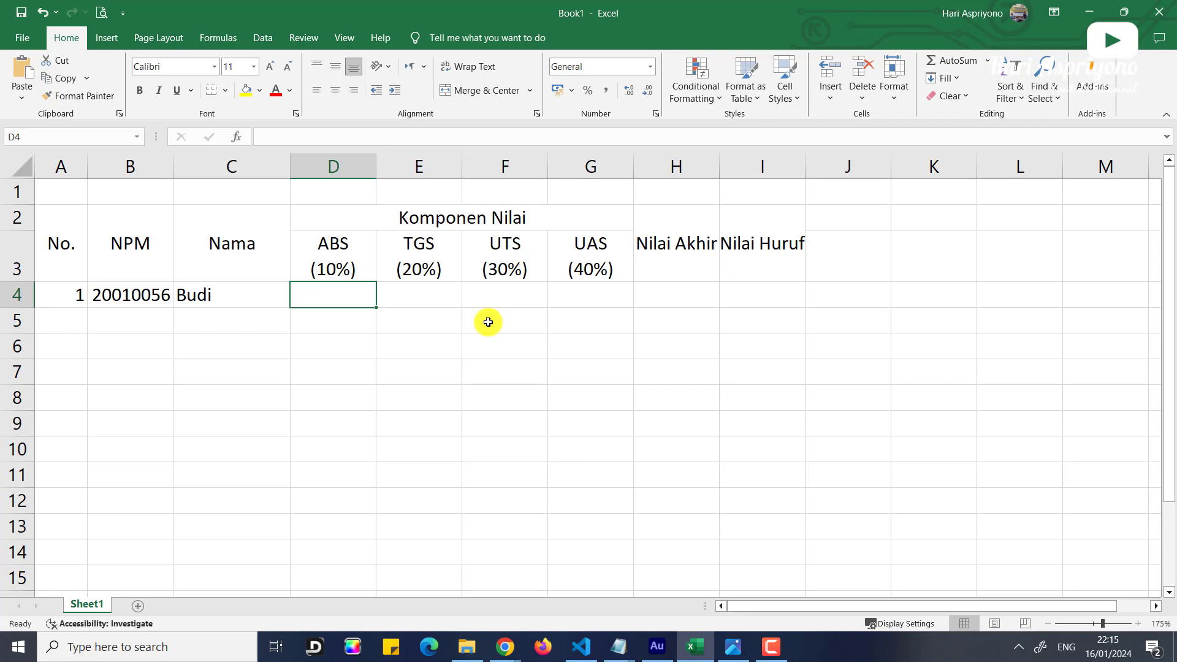
- Calculate the student's ABS score in D4 with the formula =14*(100/16), and select the TGS cell E4
type("=")
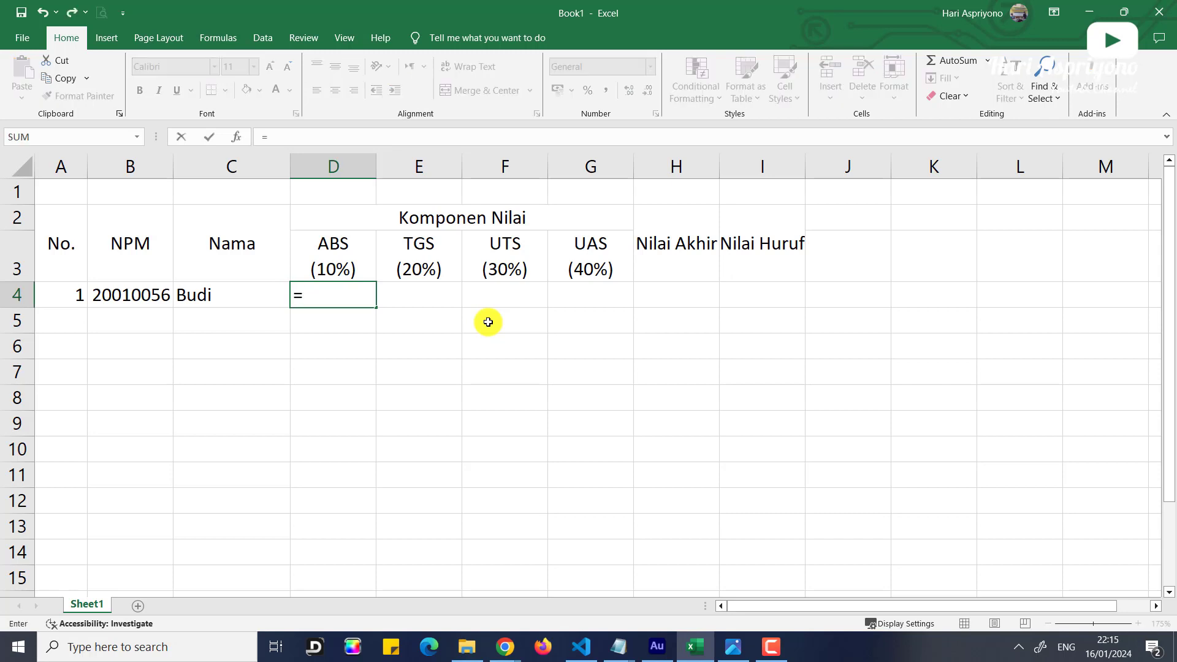
type("14*(100")
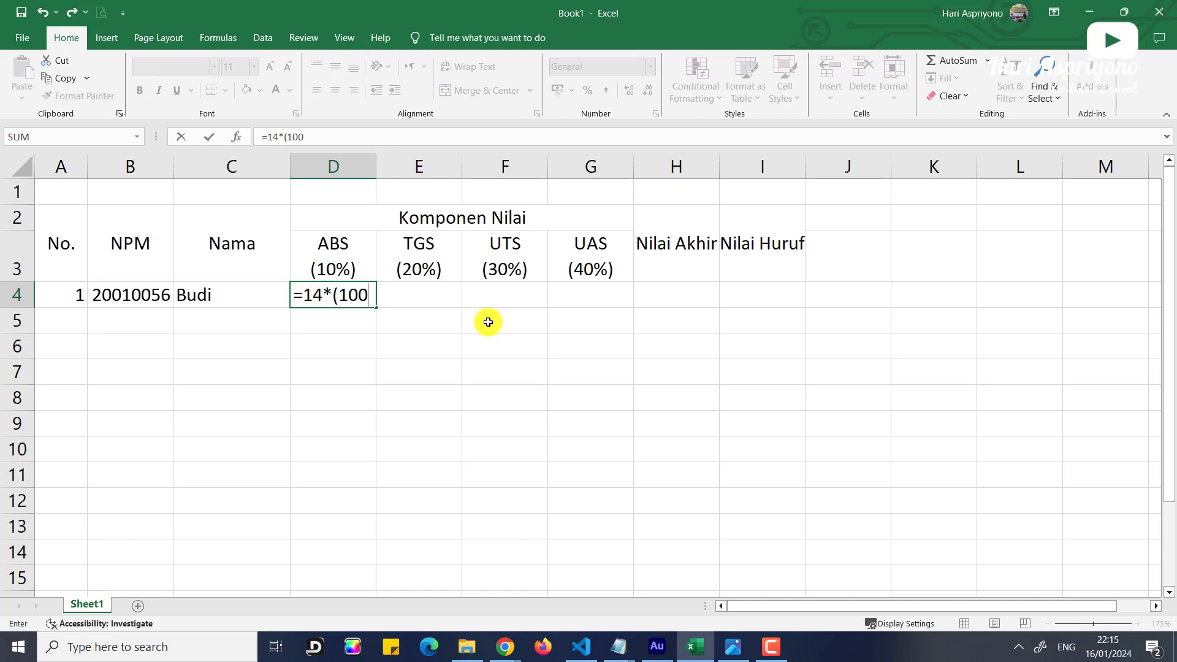
type("/16)")
key("Return")
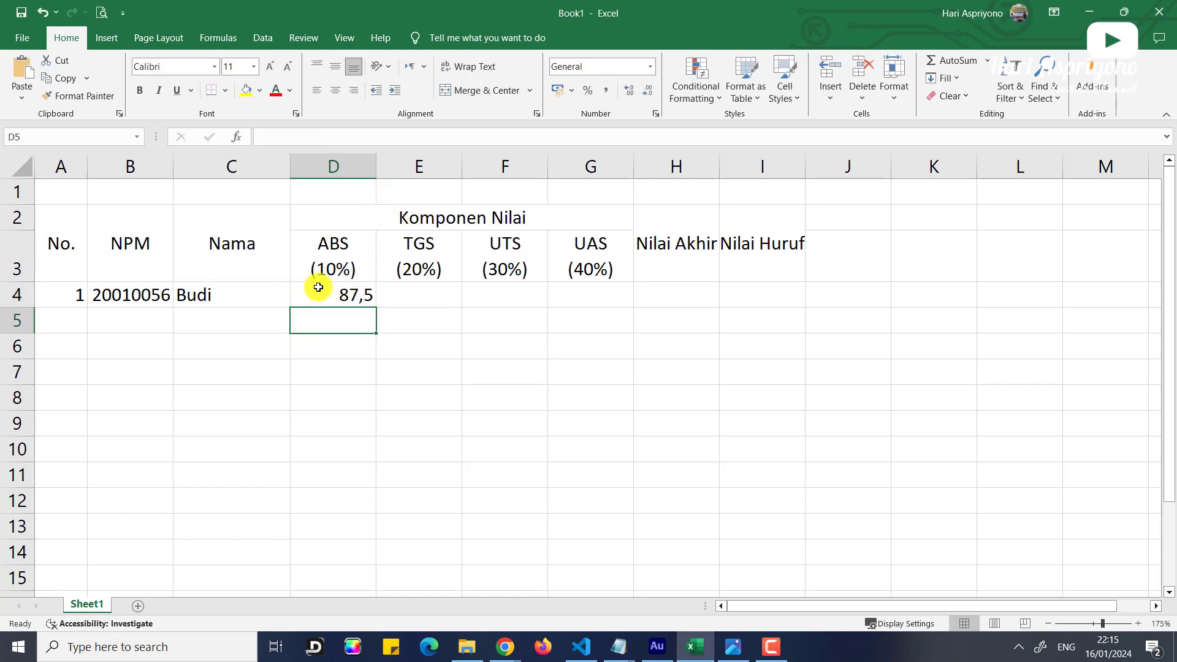
left_click(347, 291)
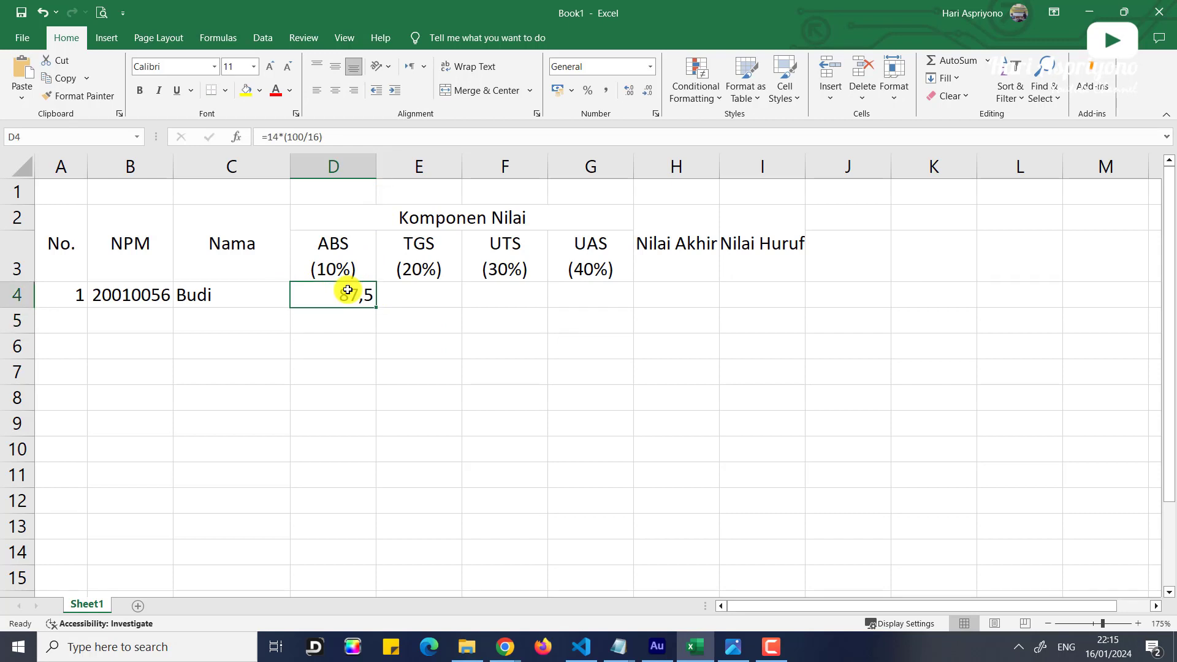
left_click(422, 297)
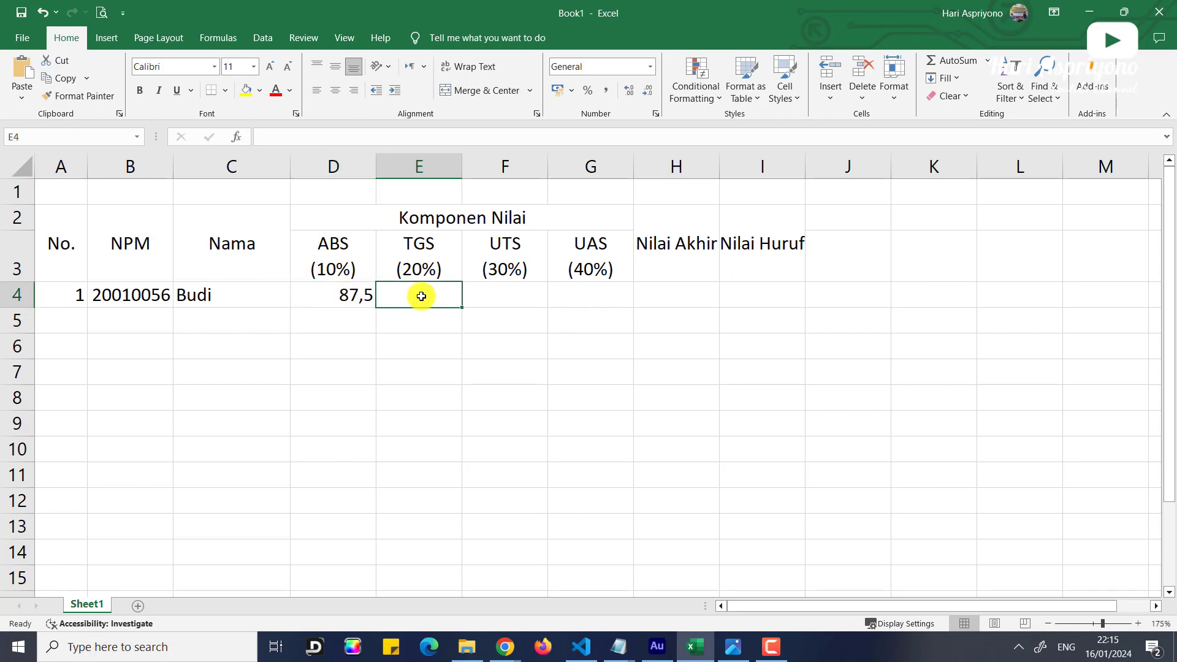
type("80")
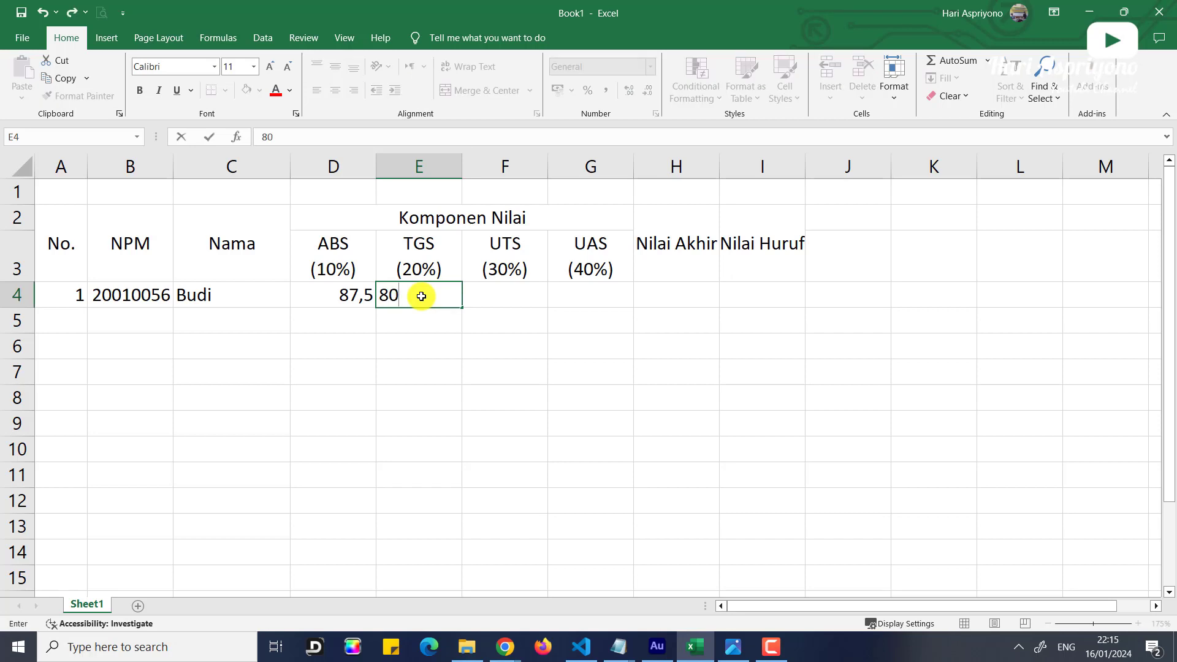
key("BackSpace")
key("BackSpace")
type("=")
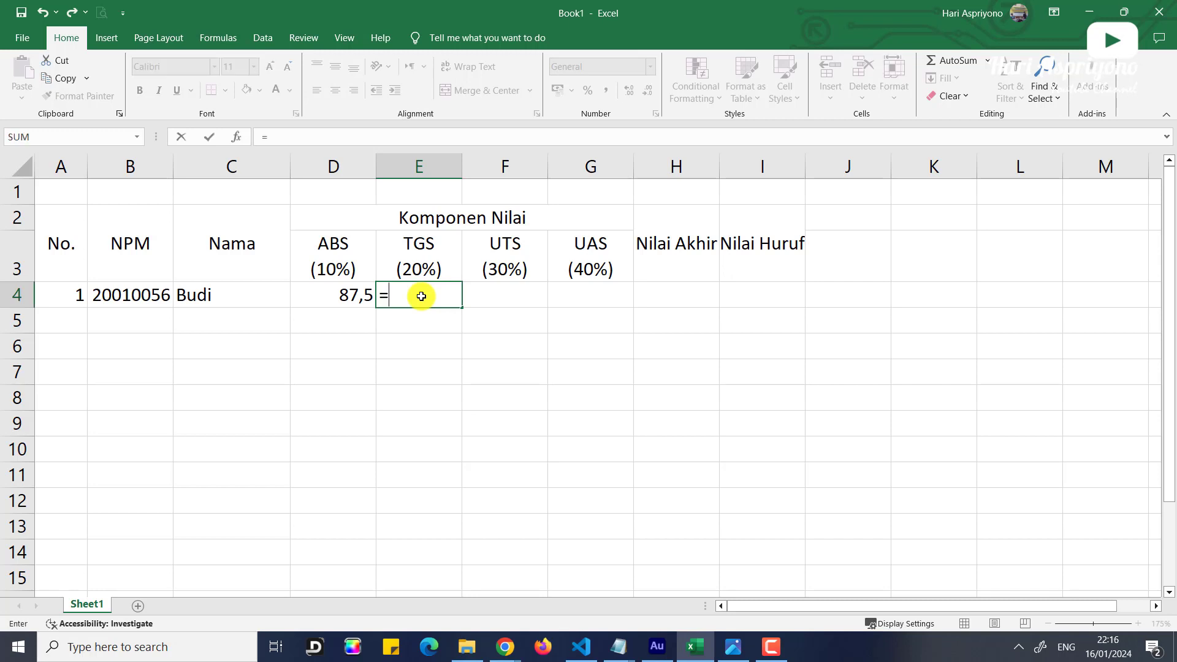
type("AV")
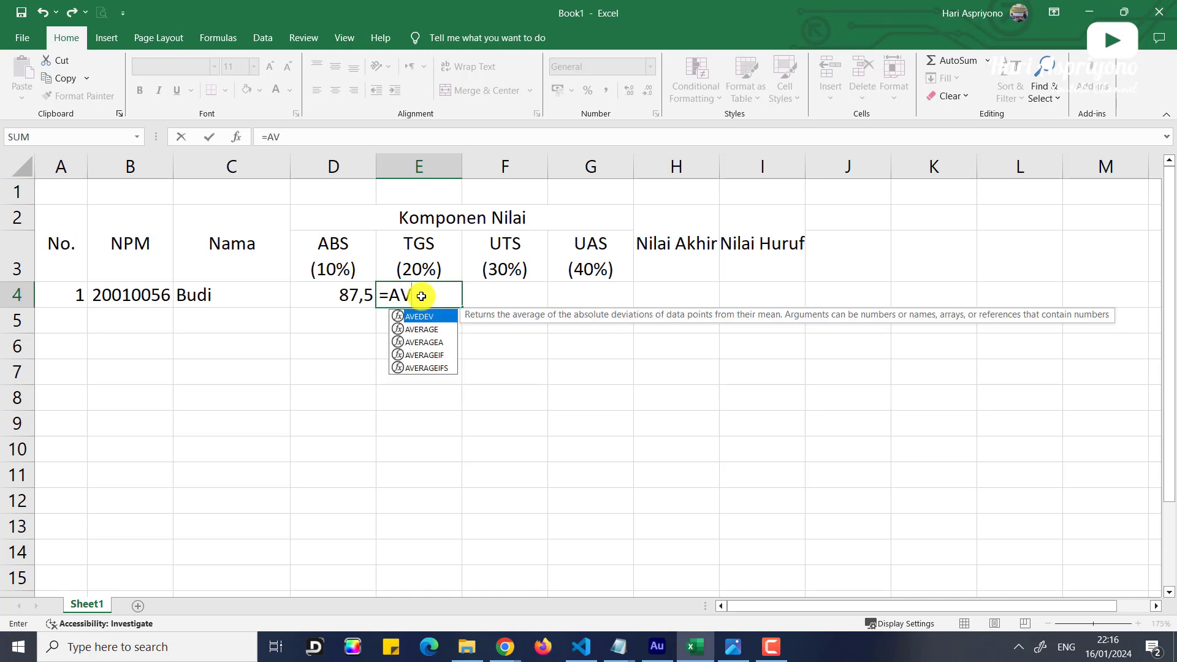
key("BackSpace")
key("BackSpace")
key("BackSpace")
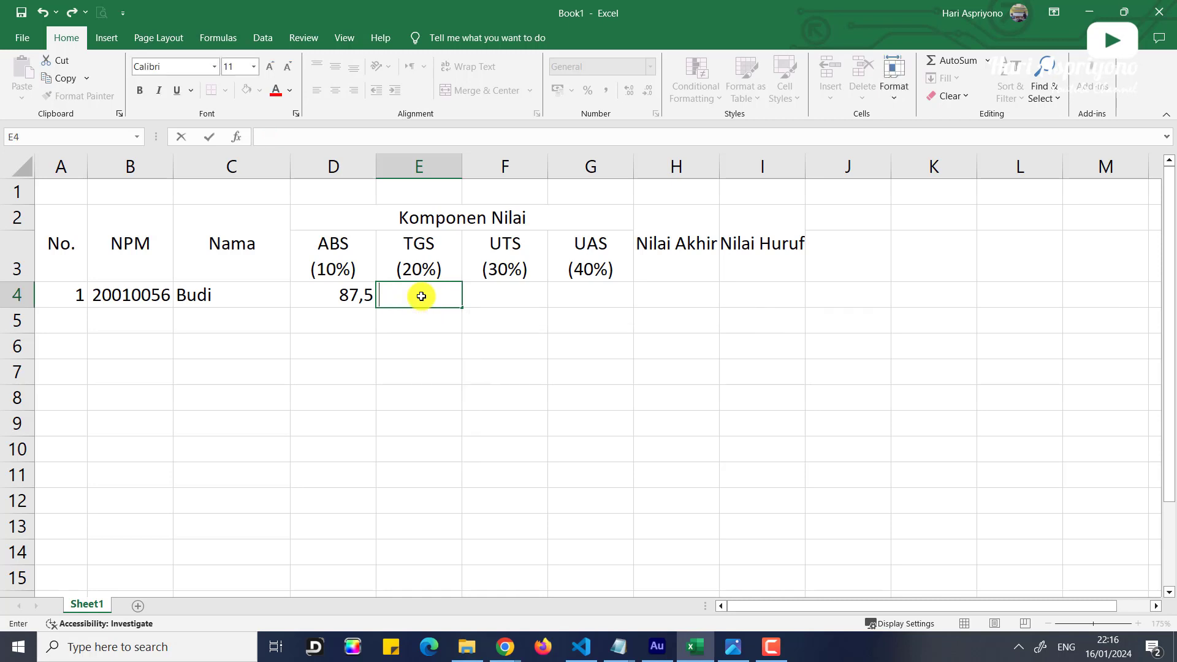
- Calculate the first student's TGS score in E4 as the average of two assignments with the formula =(80+70)/2
type("=(")
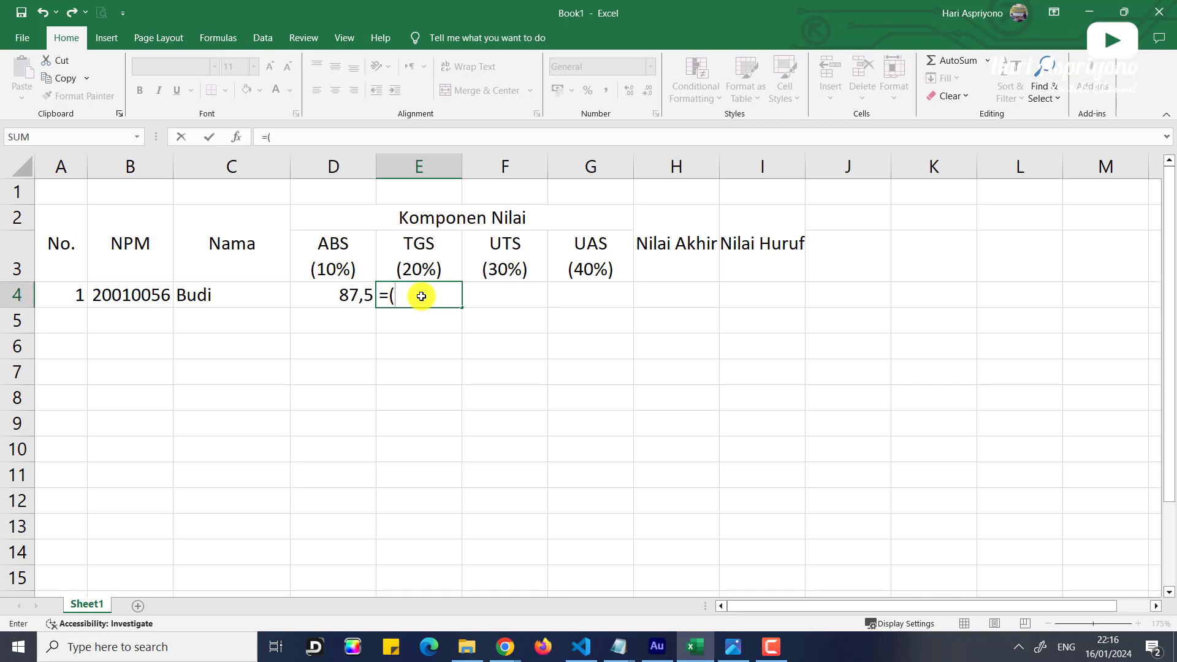
type("80")
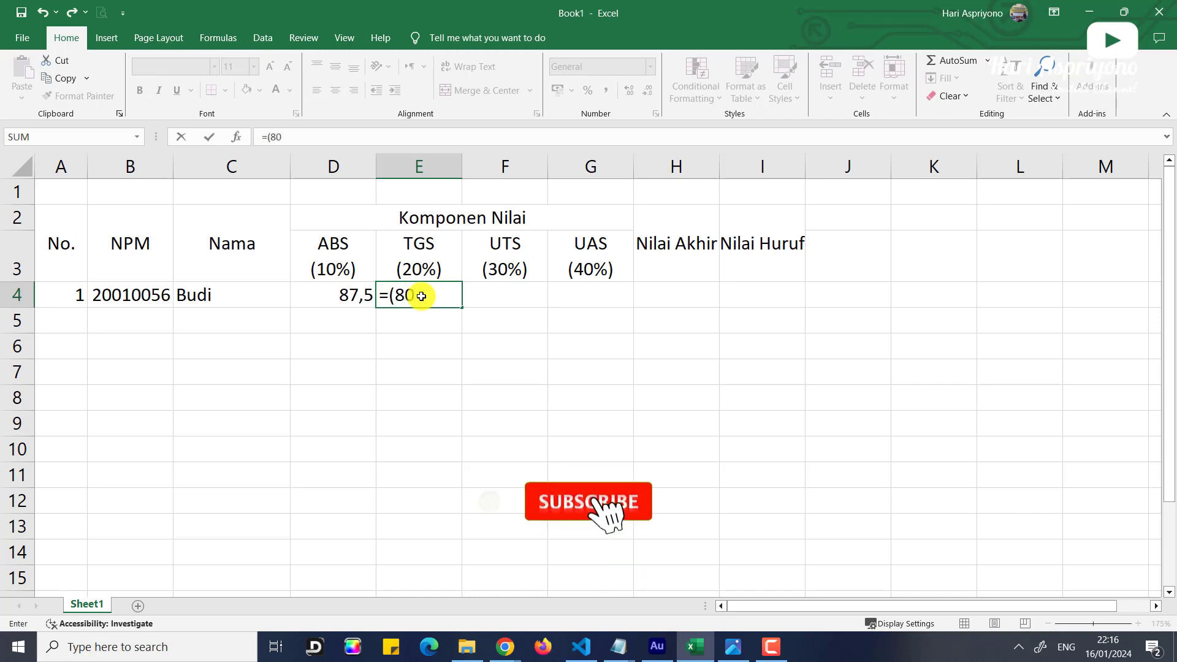
type("+7")
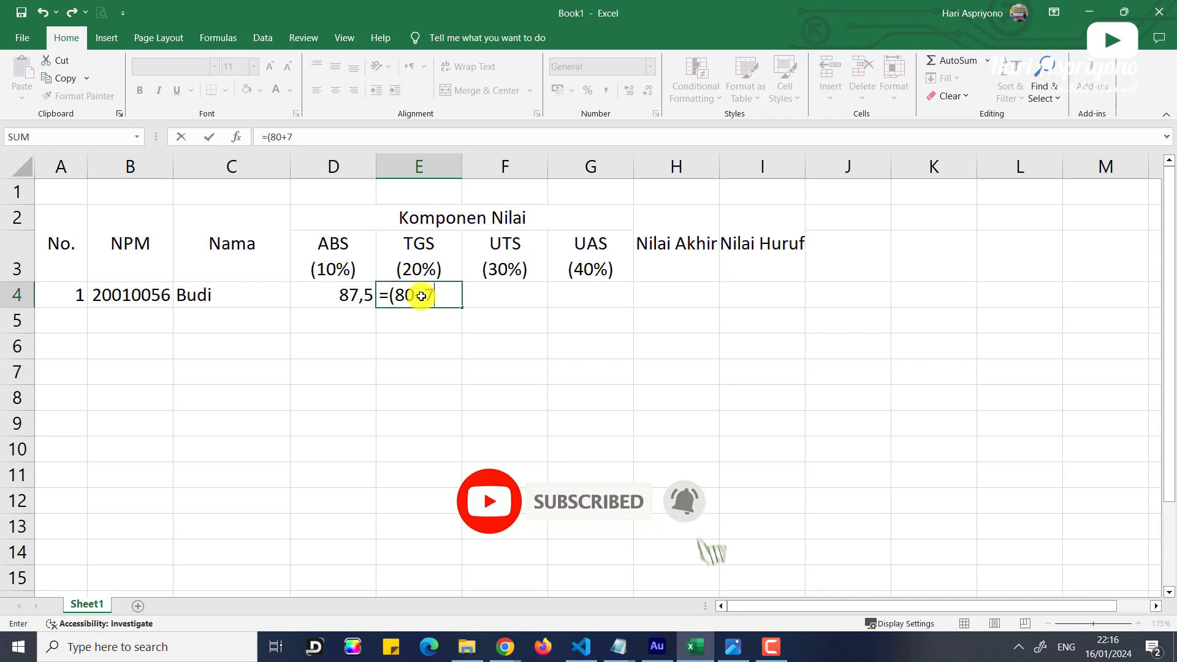
type("0)")
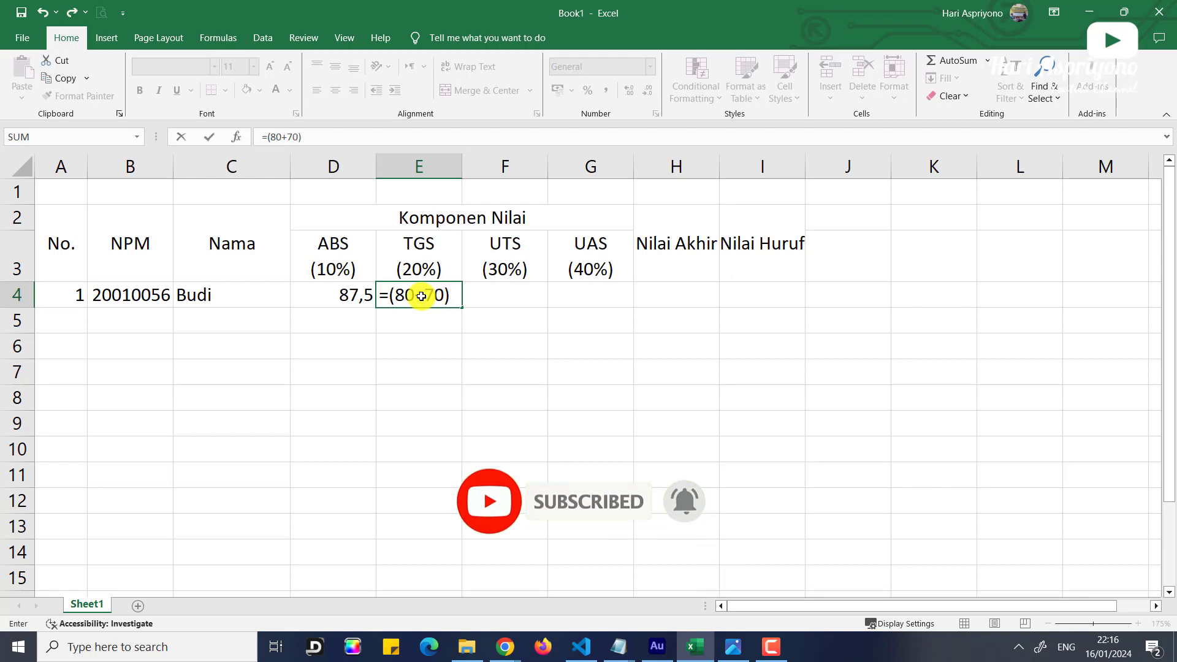
type("/2")
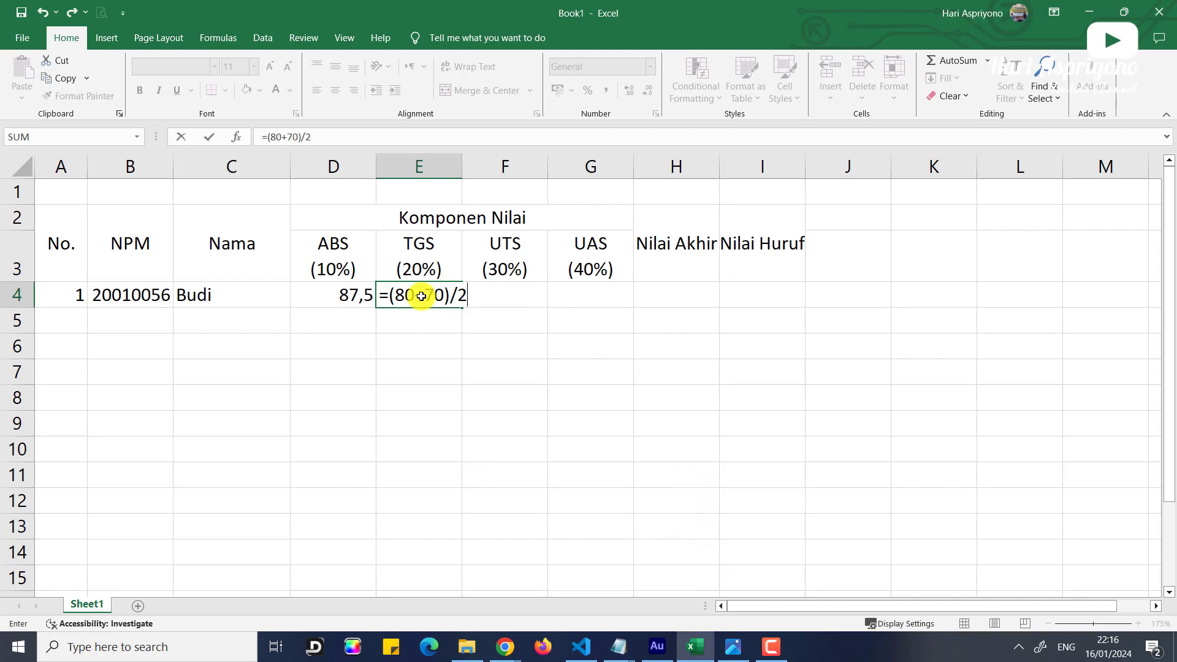
key("Return")
left_click(421, 297)
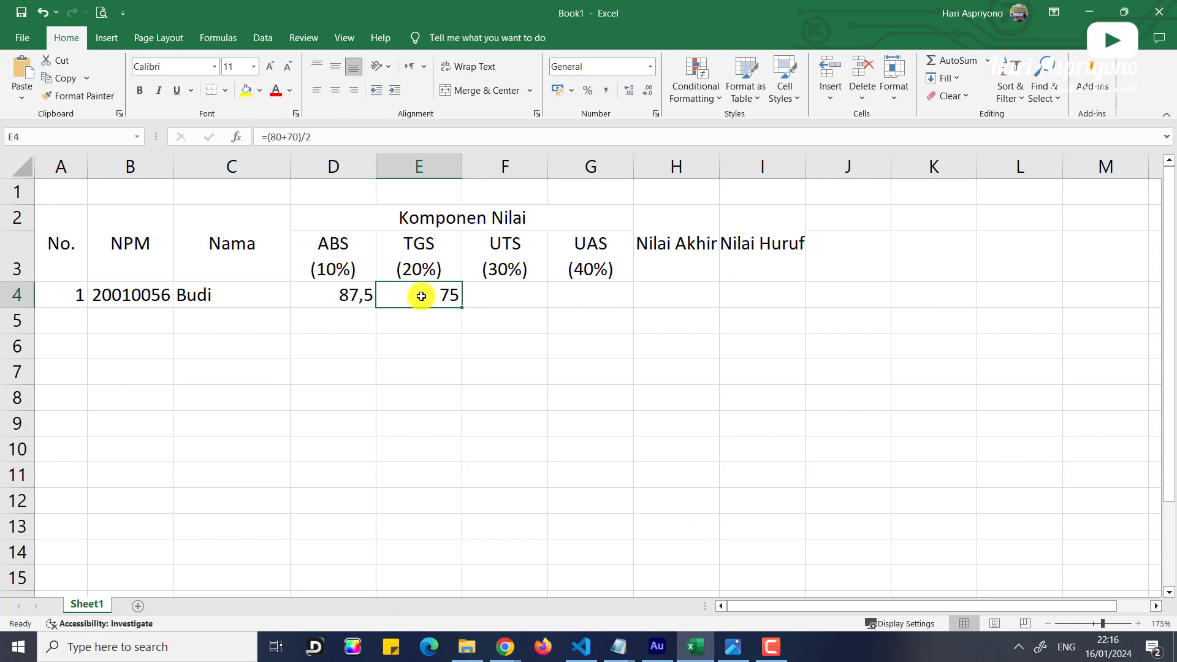
- Enter the first student's UTS score 80 in F4 and UAS score 70 in G4
key("Right")
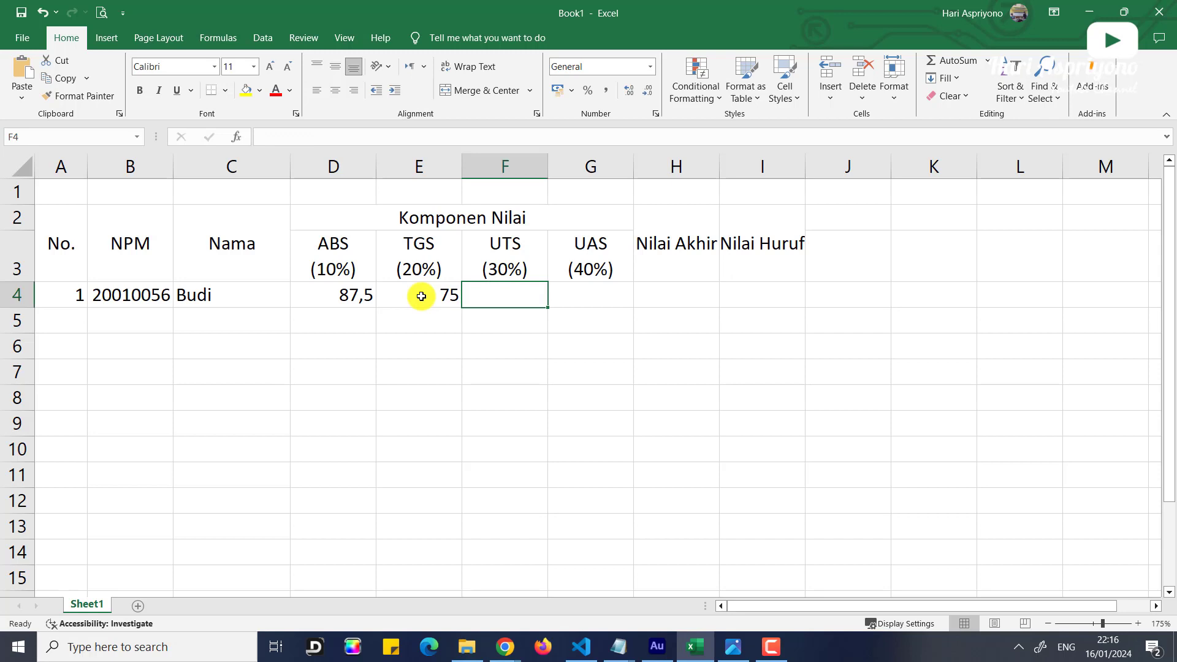
type("80")
key("Right")
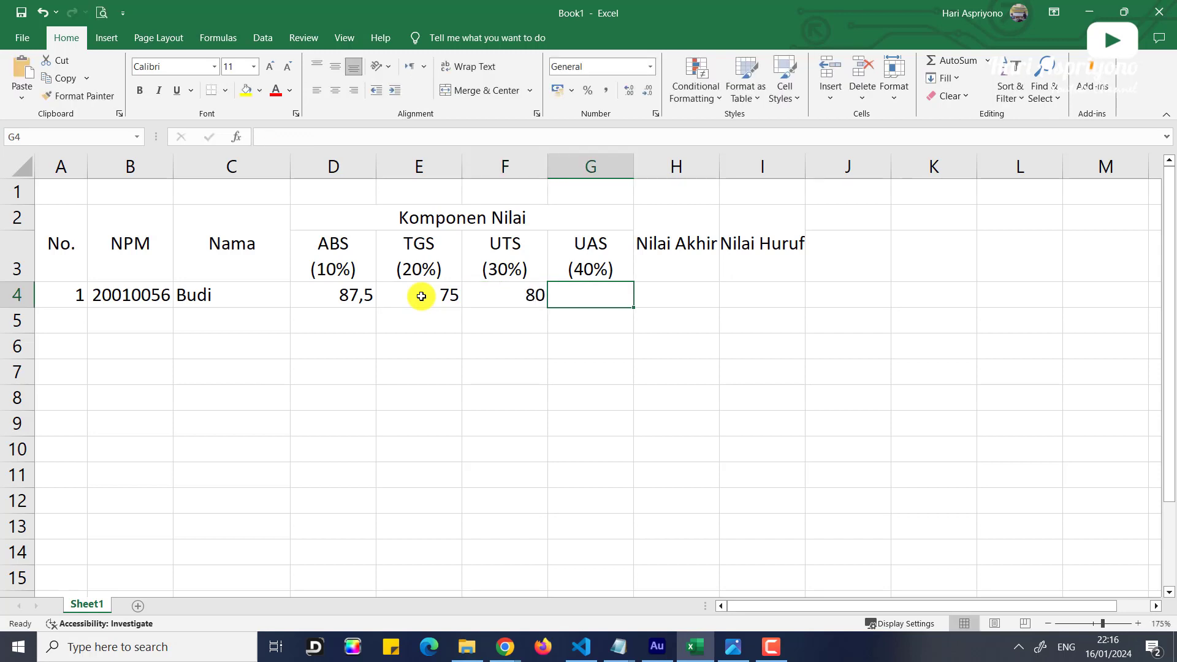
type("70")
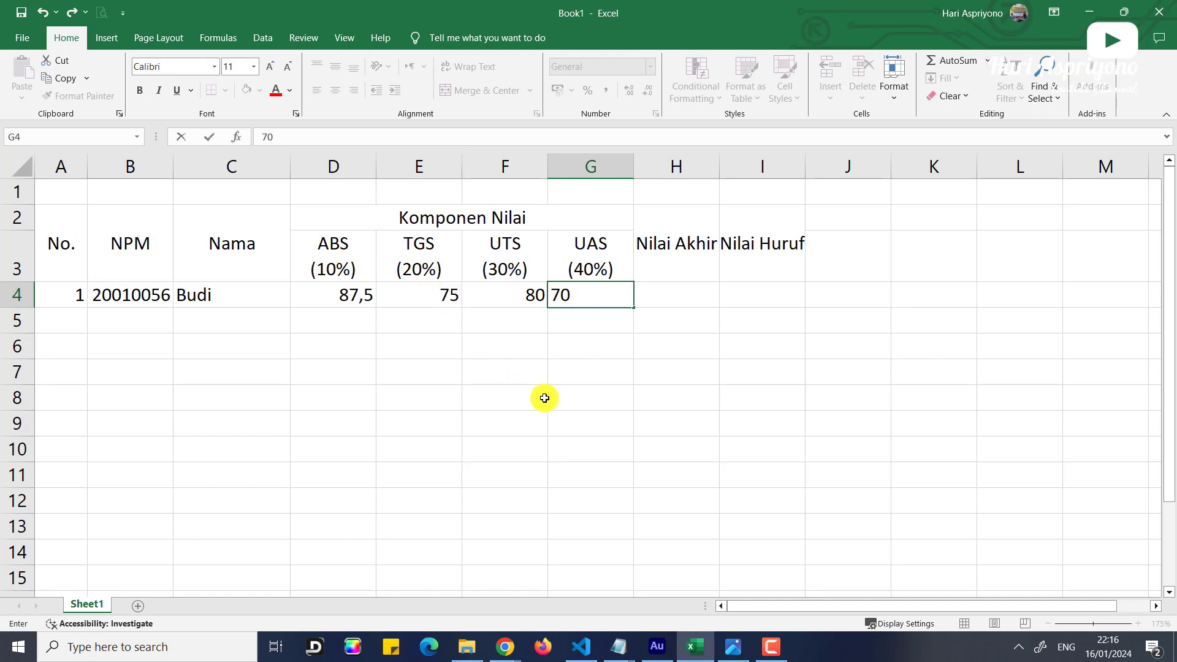
left_click(589, 391)
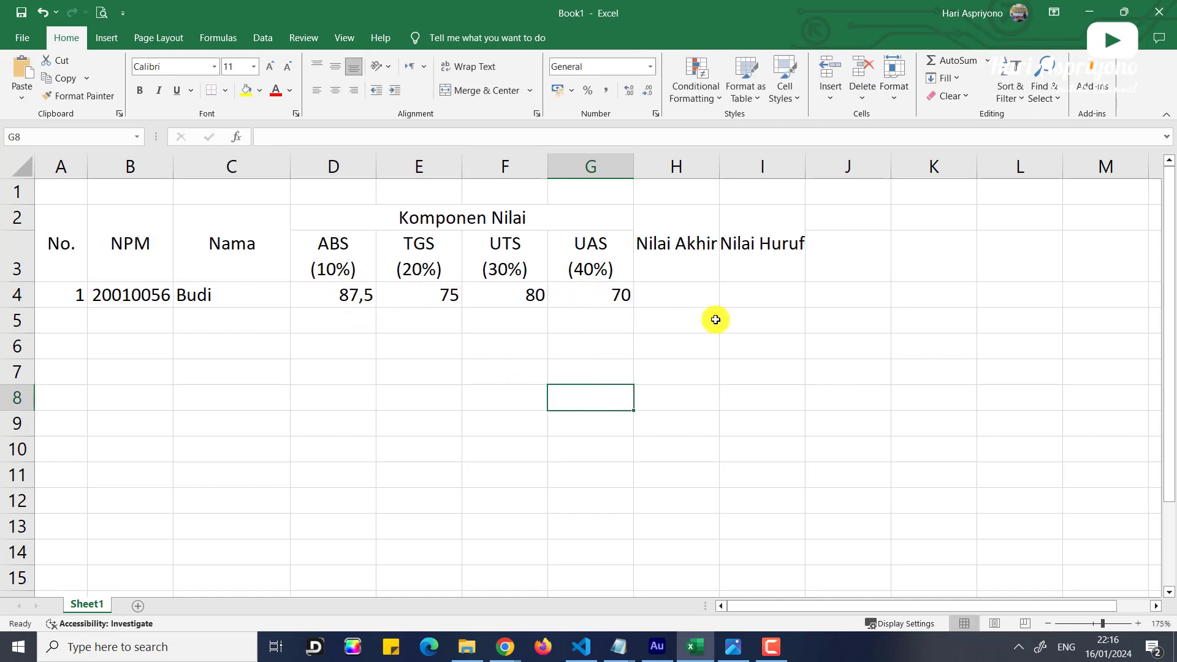
- Calculate the first student's weighted Nilai Akhir in H4 with the formula =(D4*10%)+(E4*20%)+(F4*30%)+(G4*40%)
left_click(702, 294)
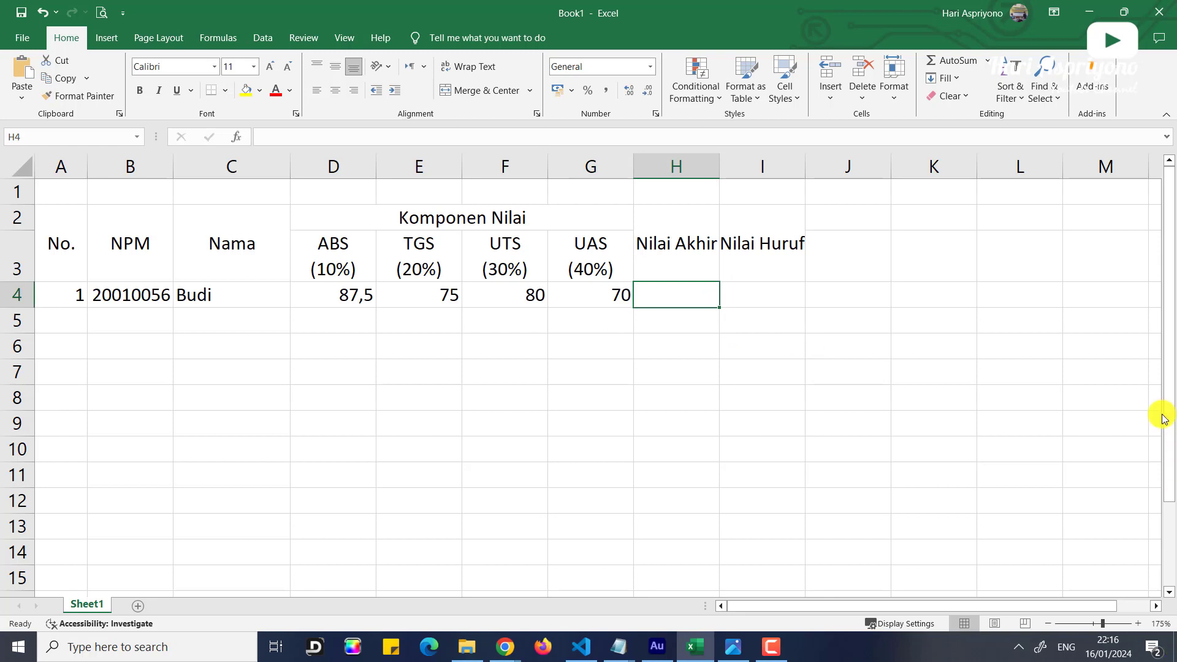
type("=")
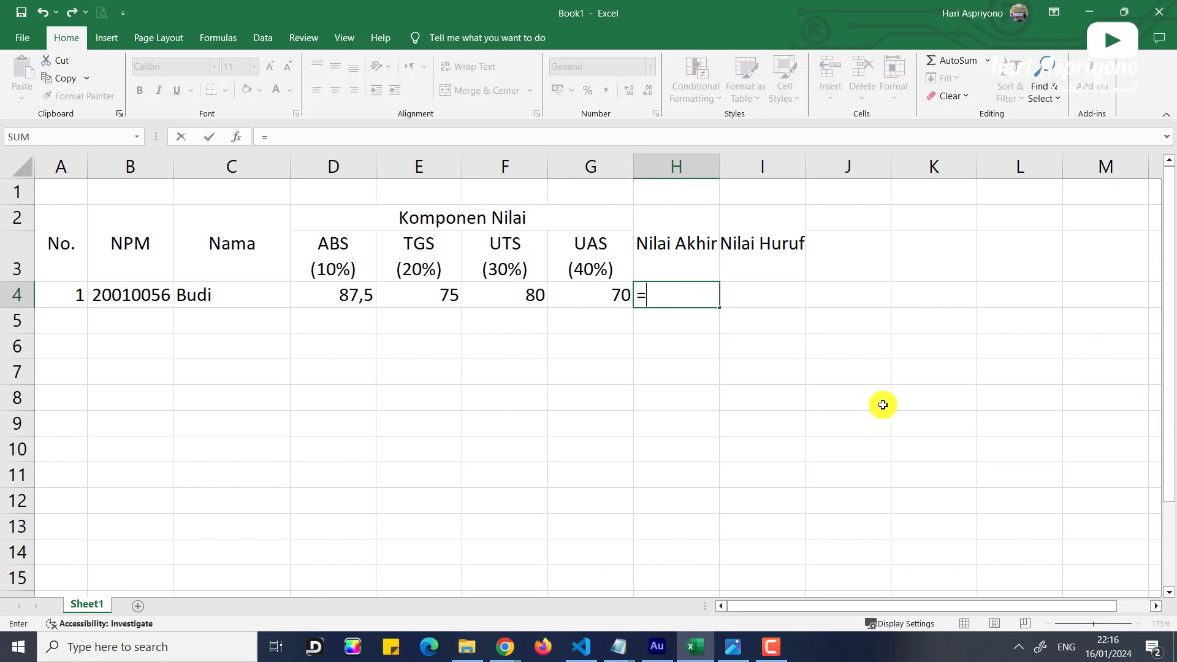
type("(")
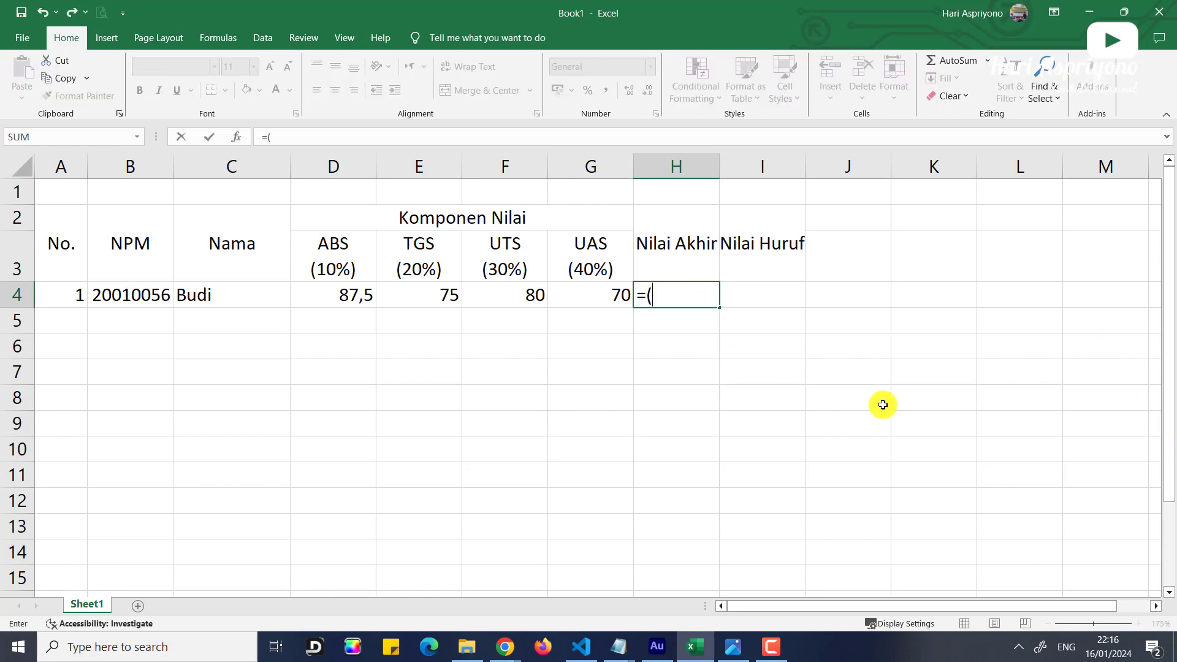
left_click(337, 301)
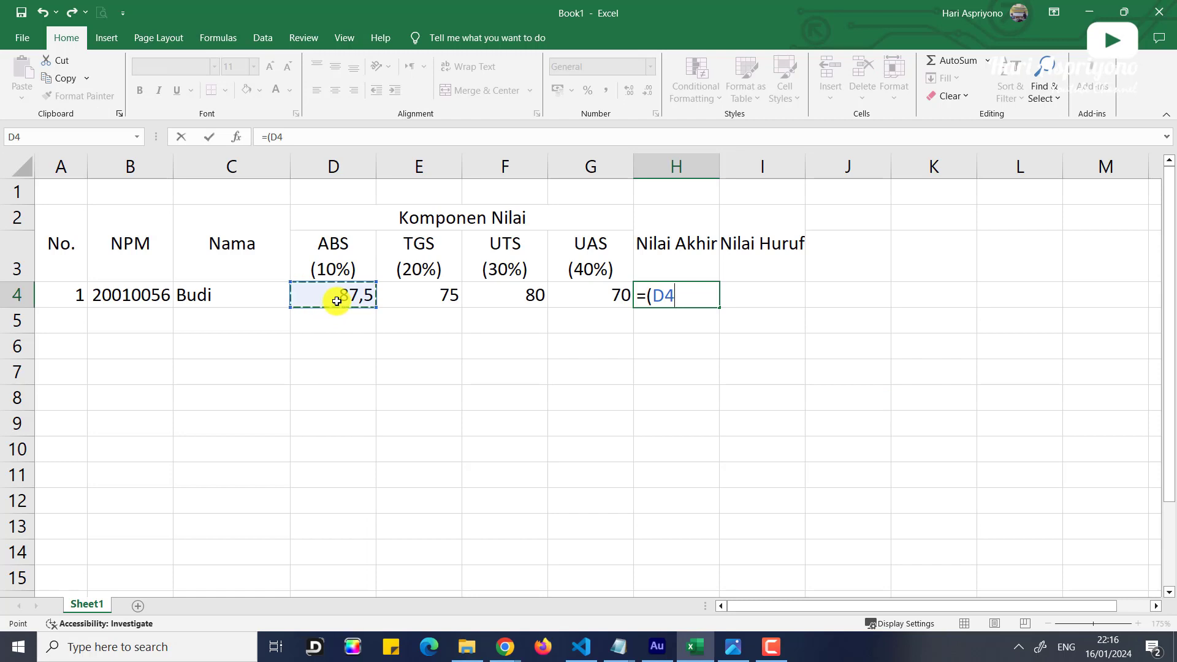
type("*")
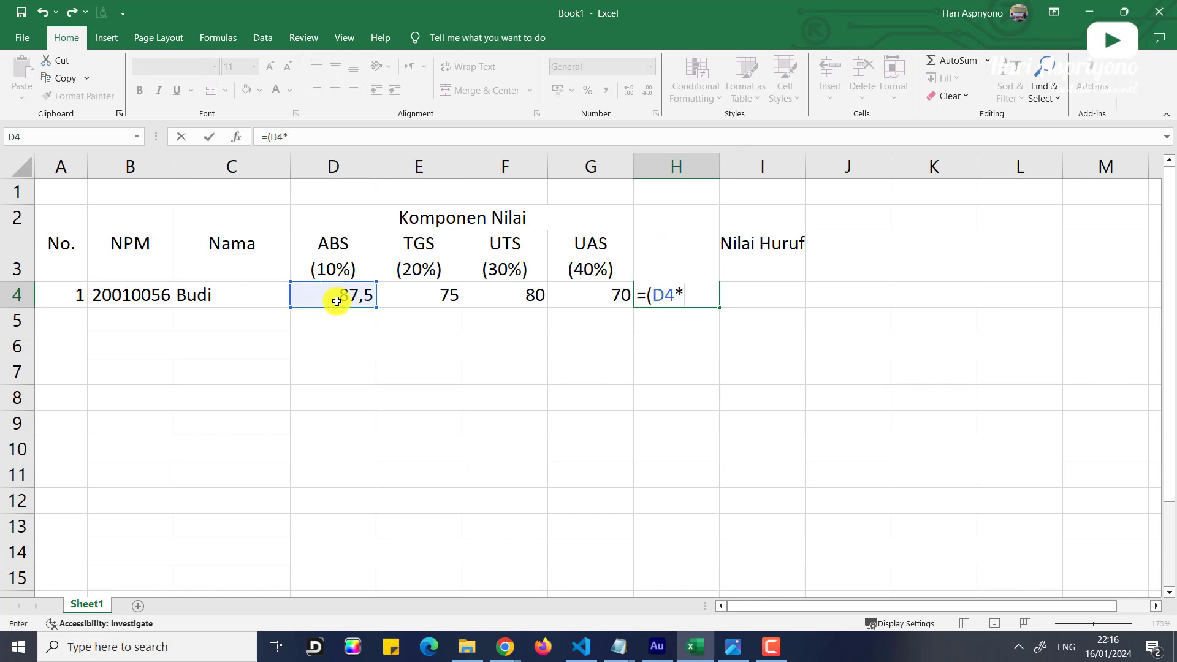
type("10%)+(")
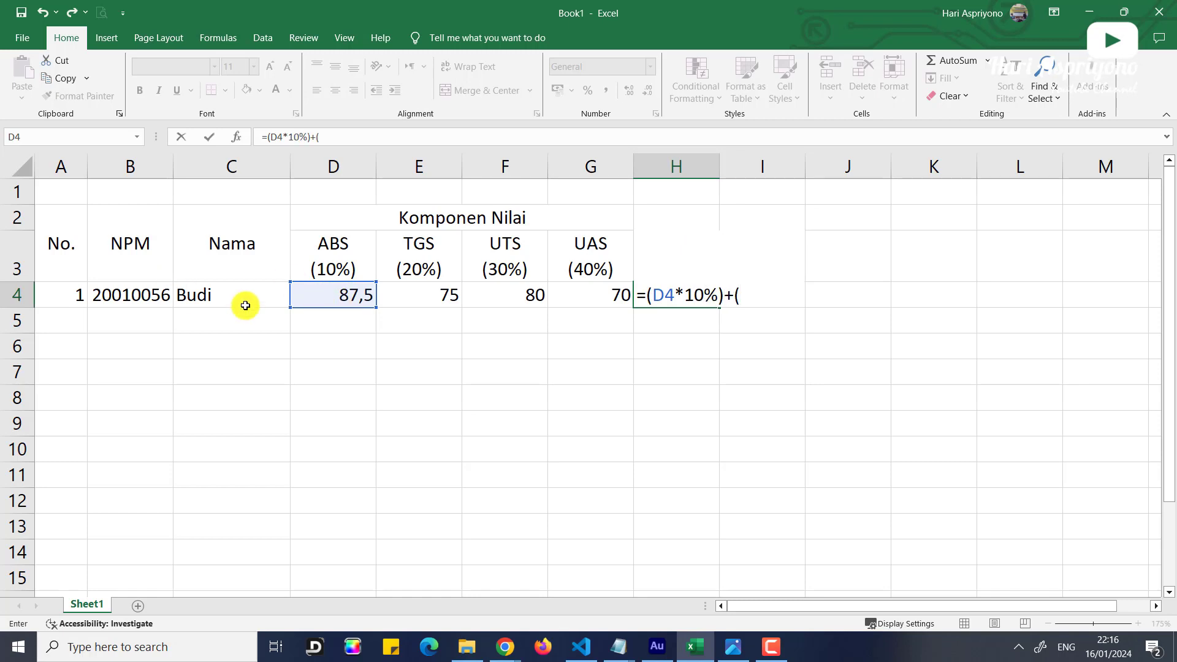
left_click(437, 297)
type("*")
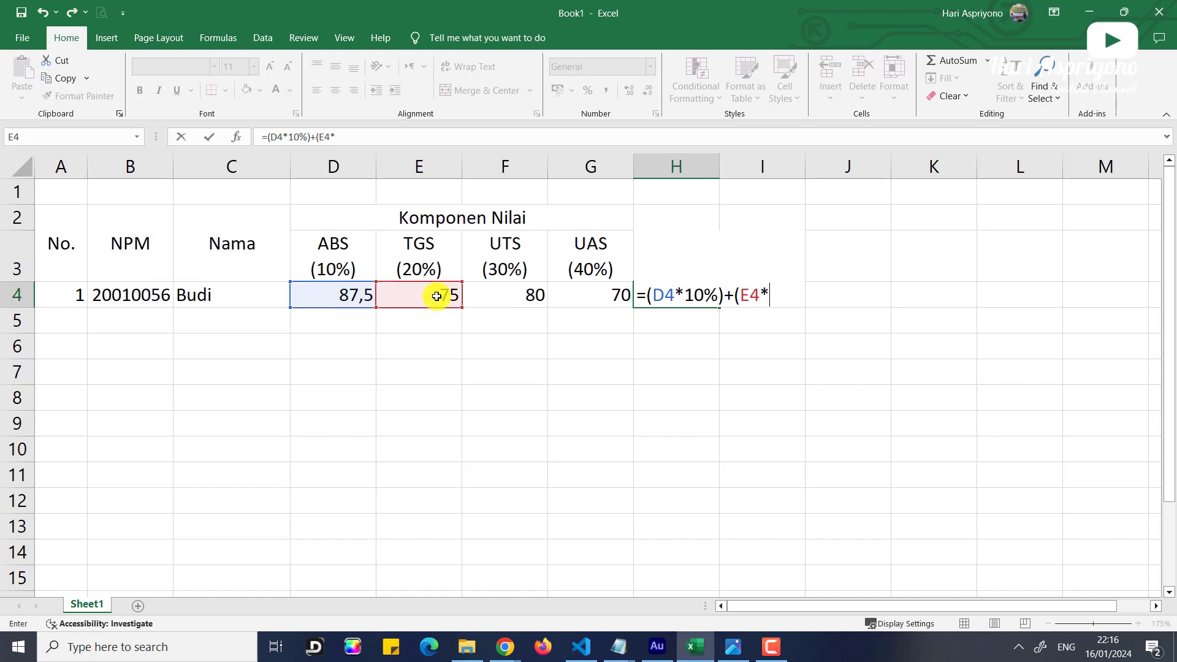
type("20")
type("%")
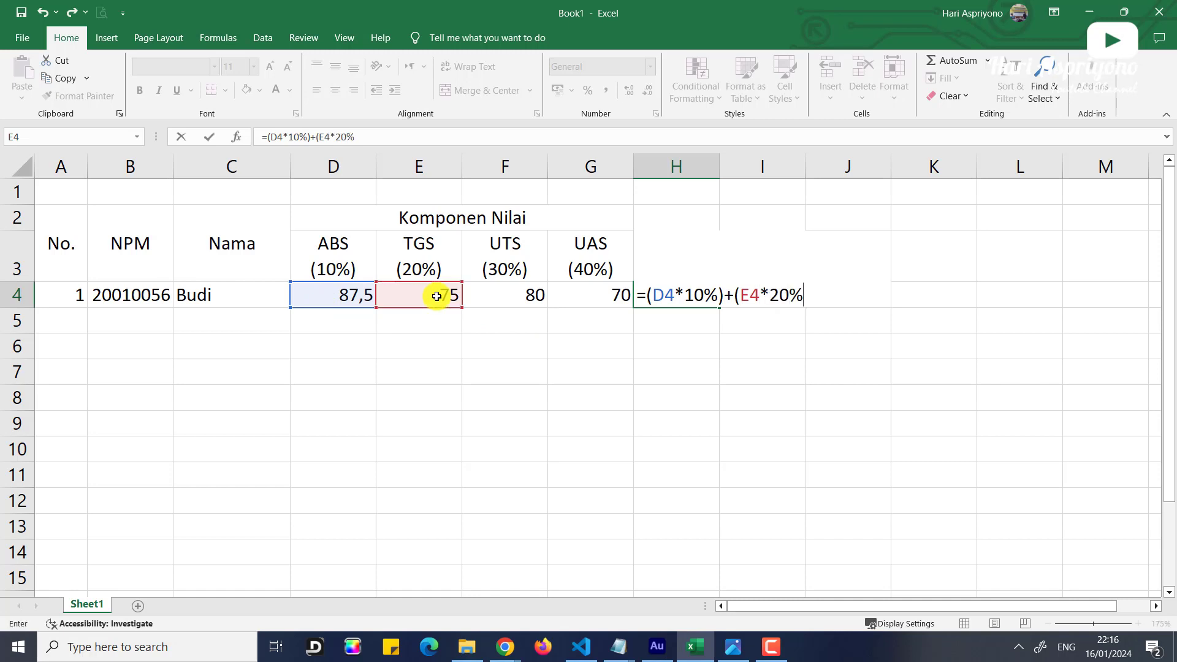
type(")+(")
left_click(526, 295)
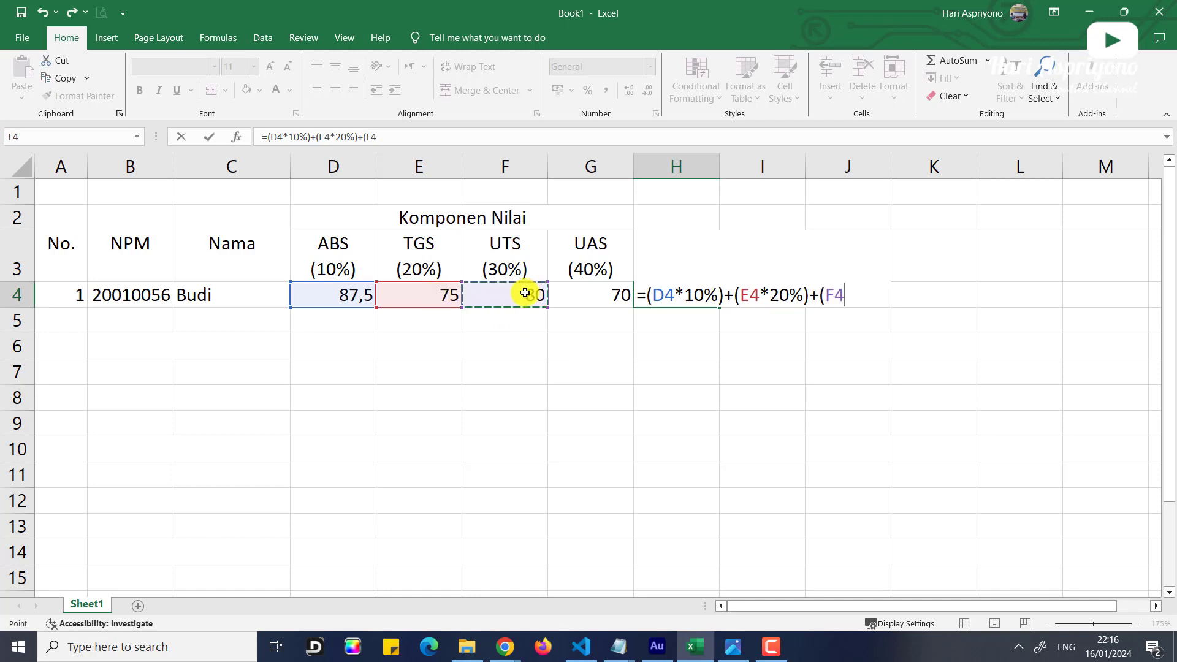
type("*30%")
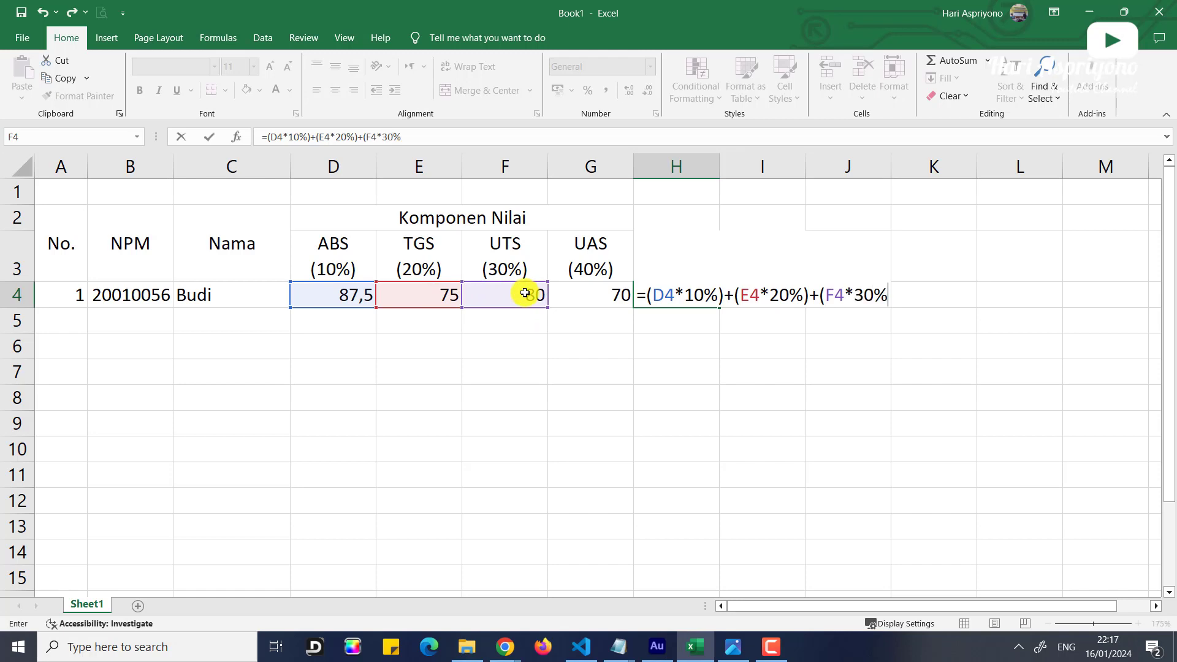
type(")+(")
left_click(595, 299)
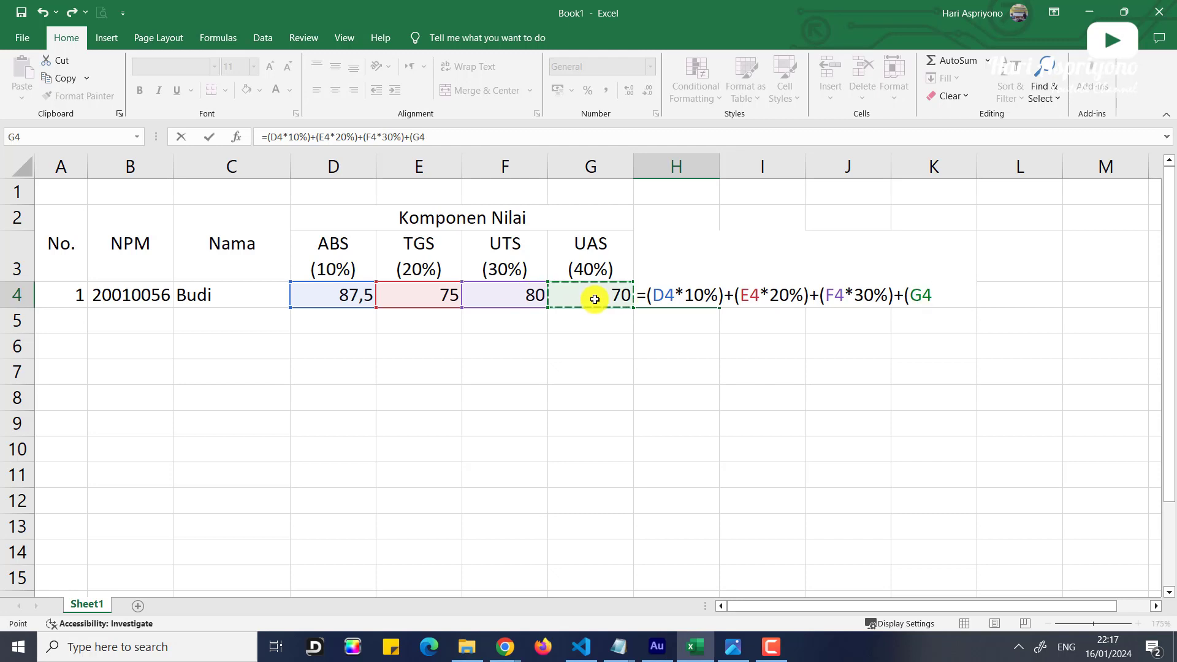
type("*40%)")
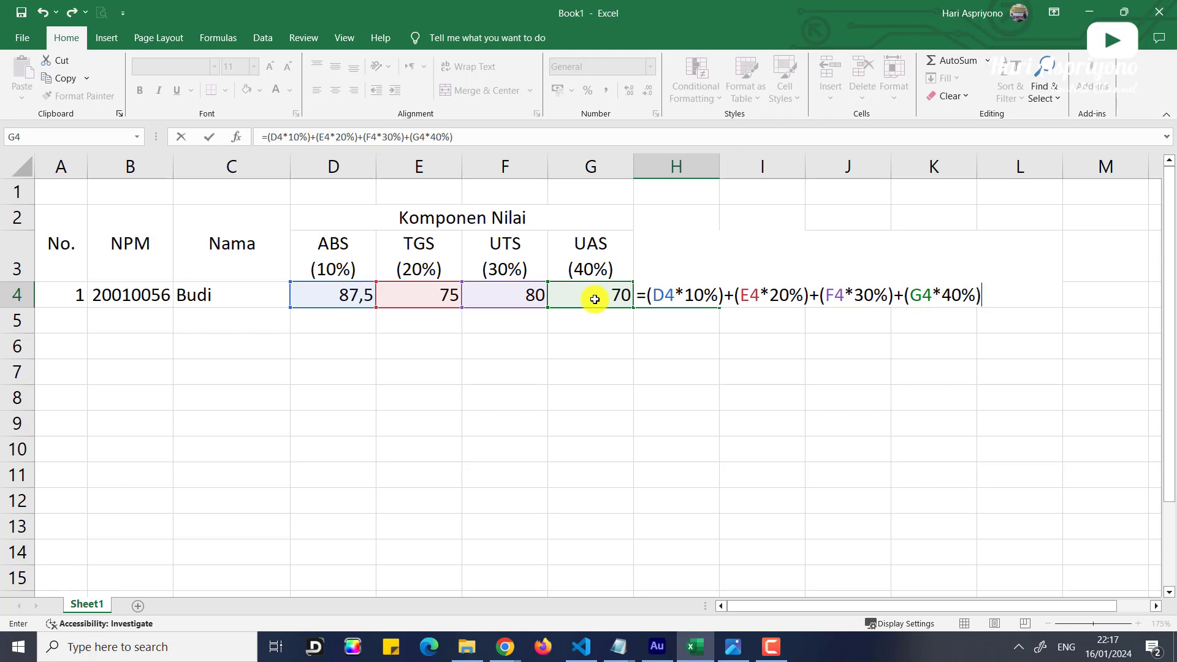
key("Return")
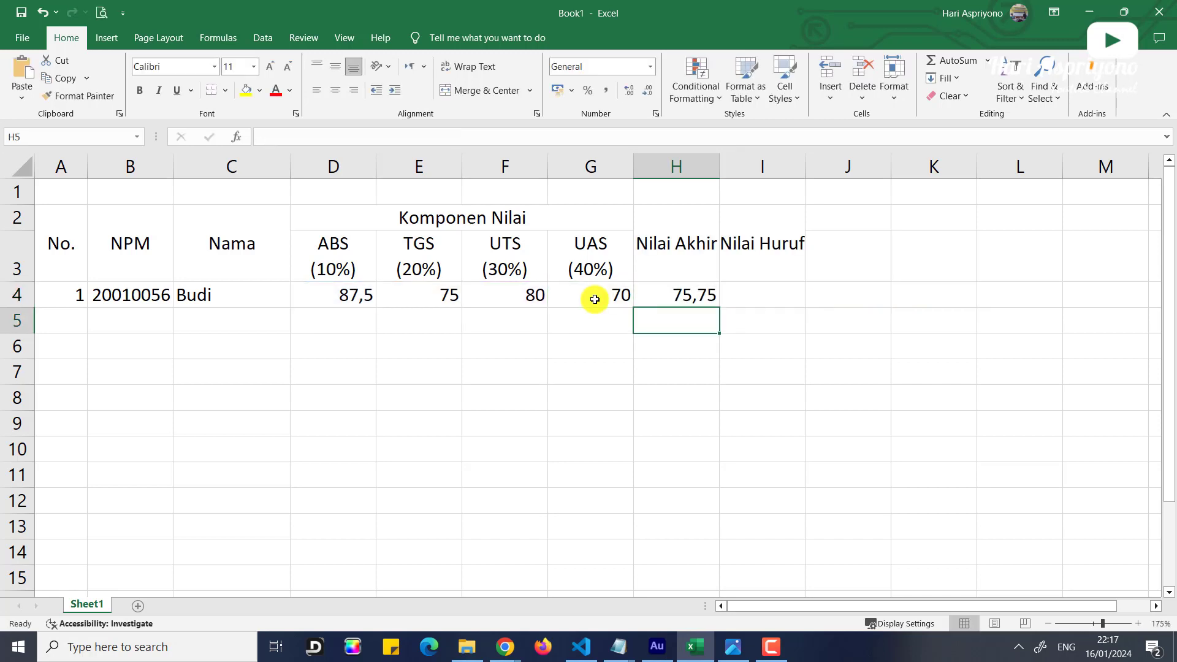
left_click(683, 299)
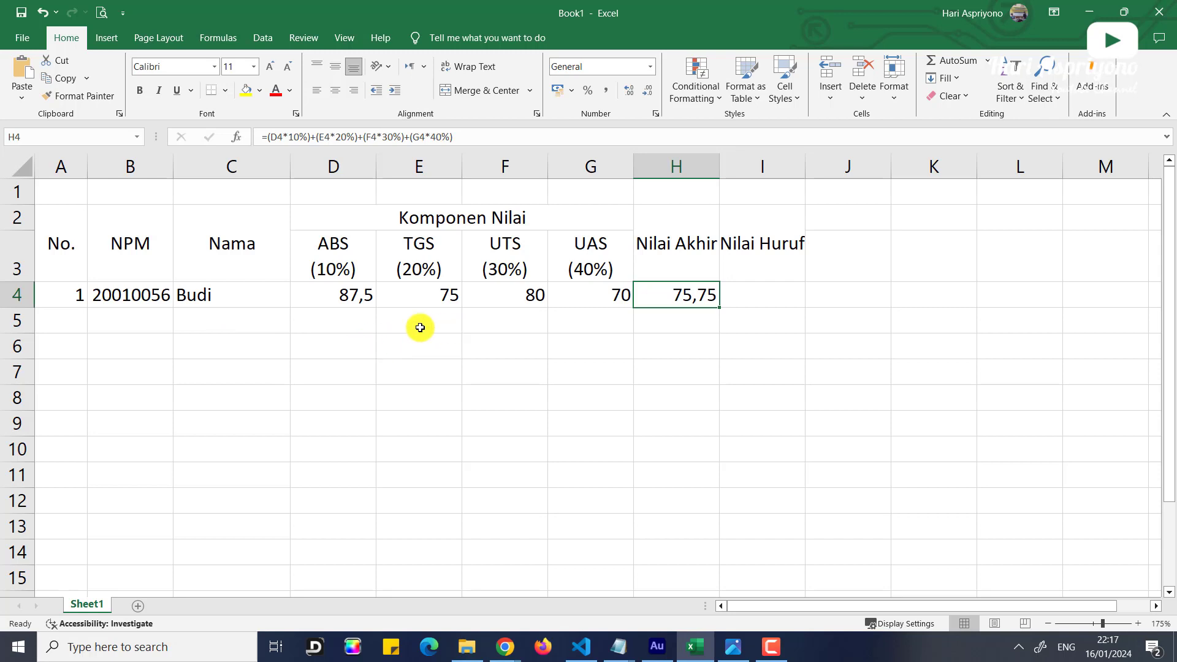
- Fill A5:C5 with number 2, the second student's NPM and the student's name
left_click(79, 318)
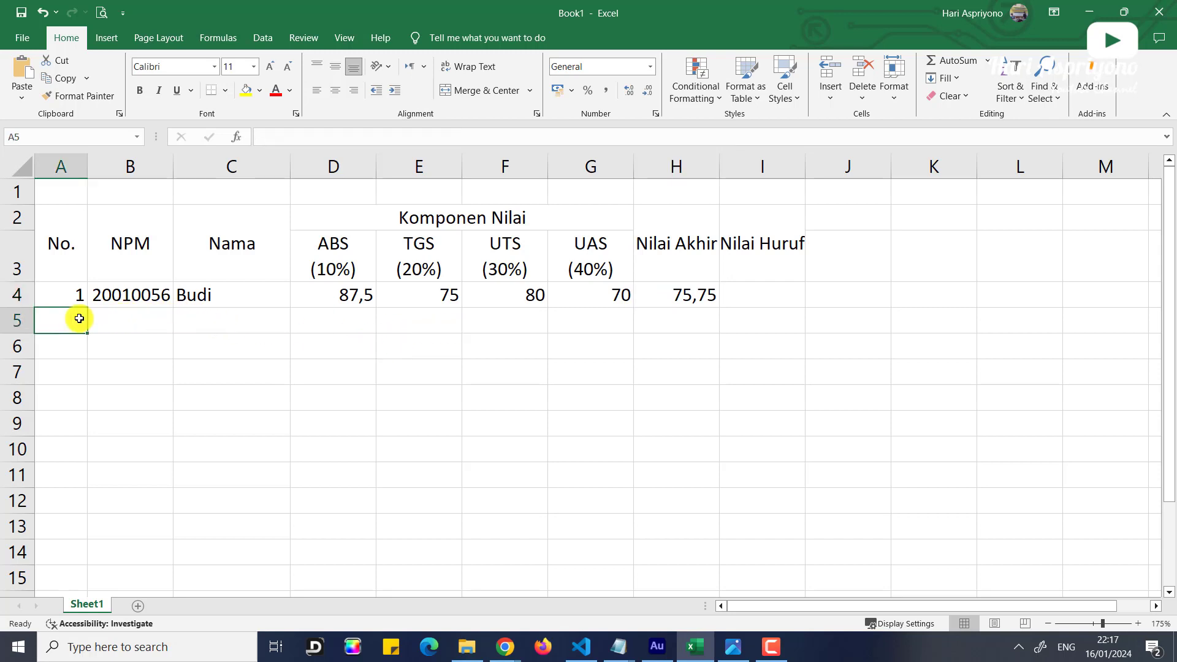
type("2")
key("Tab")
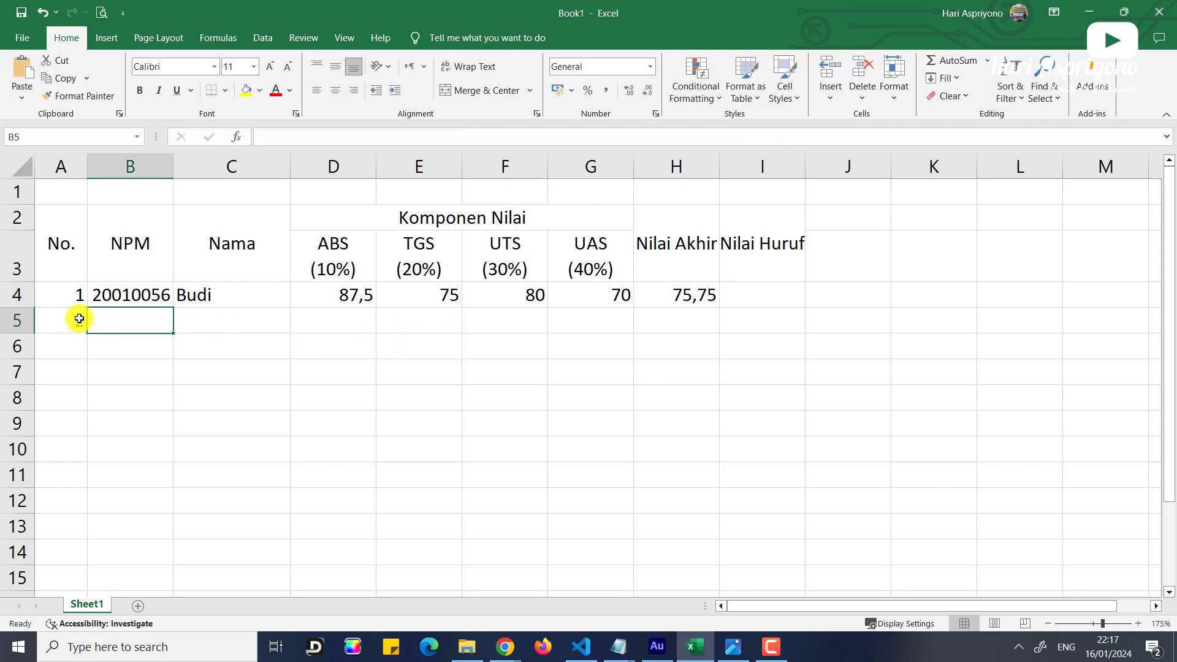
type("200")
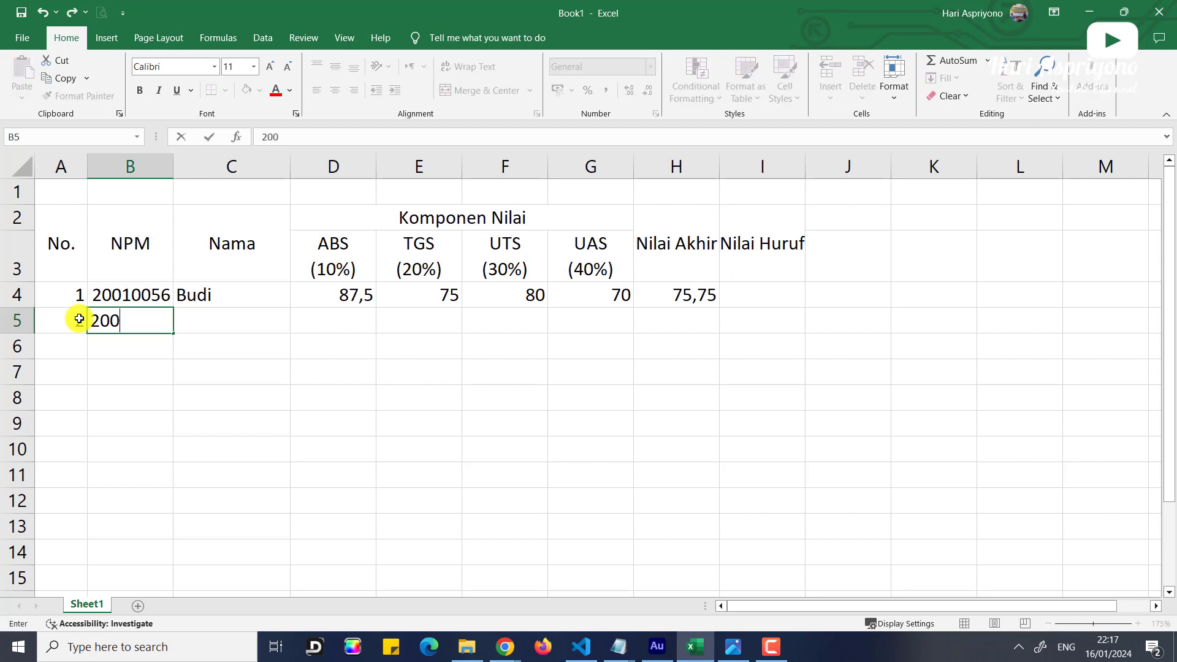
type("10075")
key("Tab")
type("Basuki")
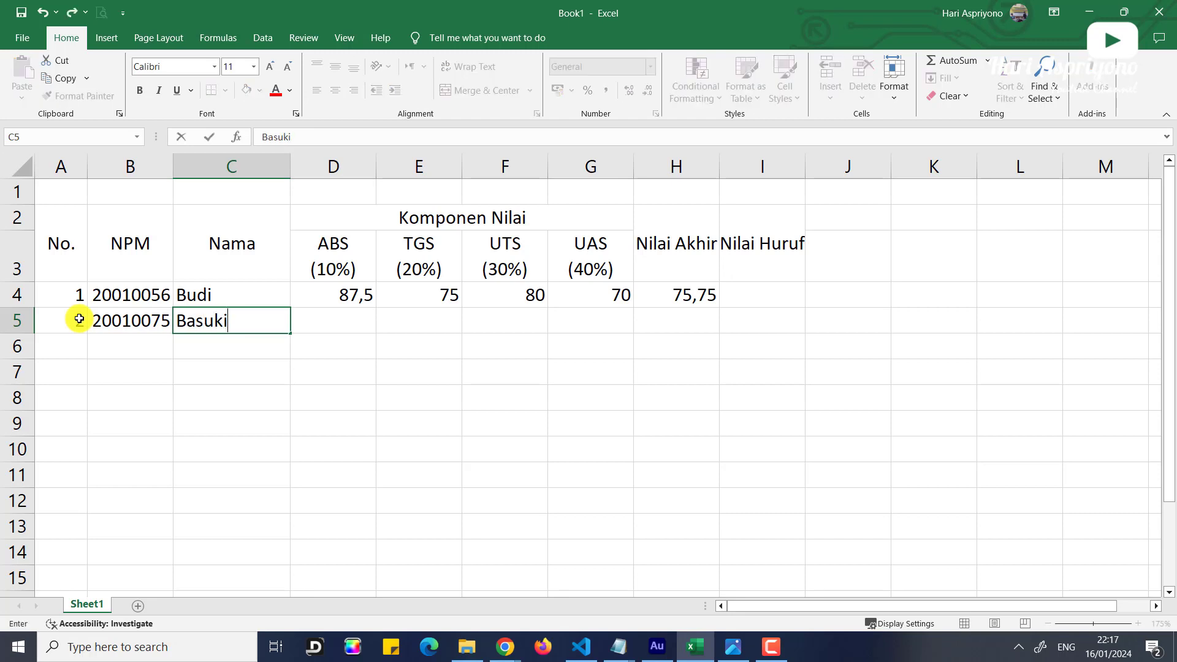
key("Tab")
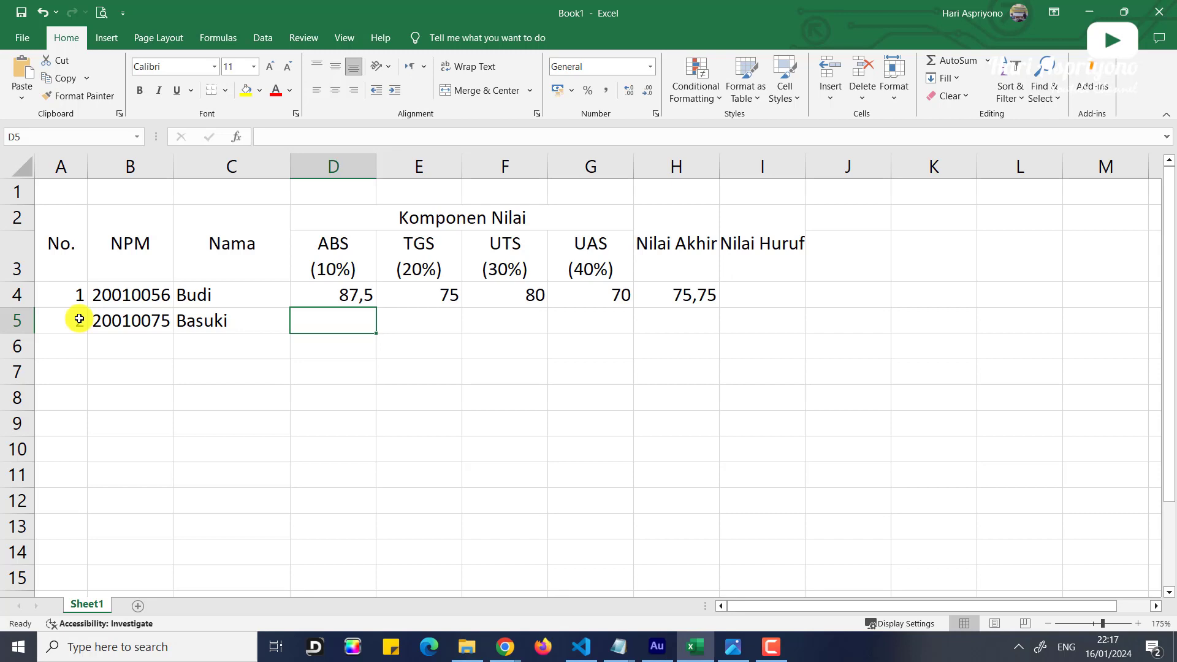
- Calculate the second student's ABS score in D5 from 13 of 16 meetings with the formula =13*(100/16)
type("=")
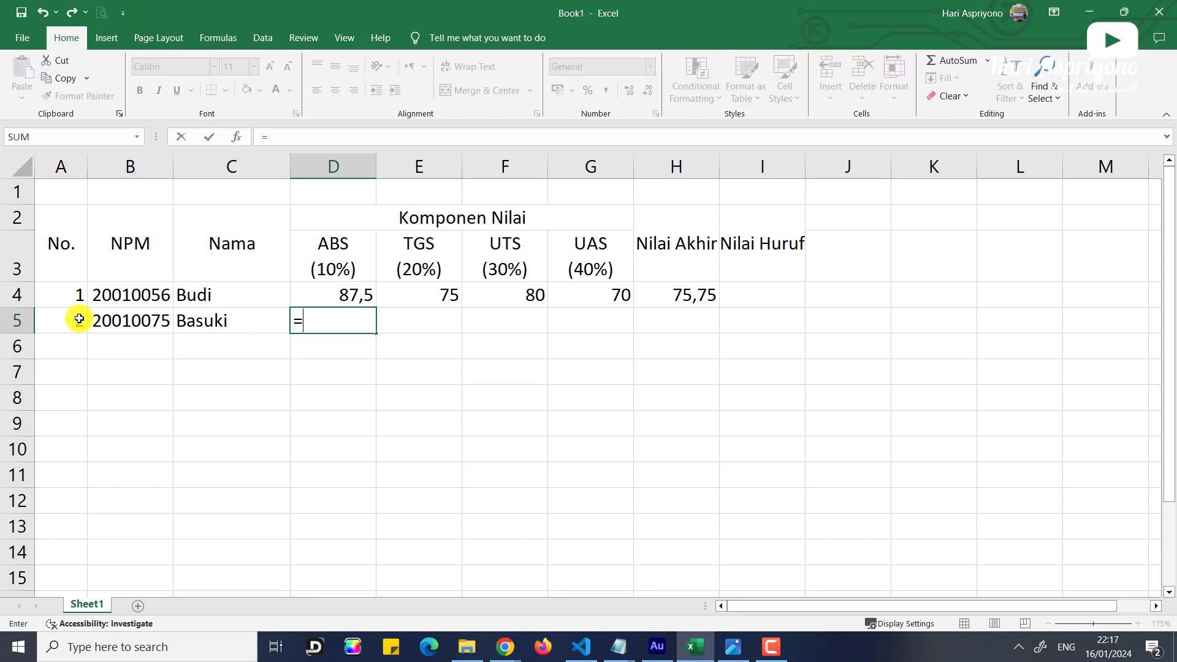
type("13*(100/16)")
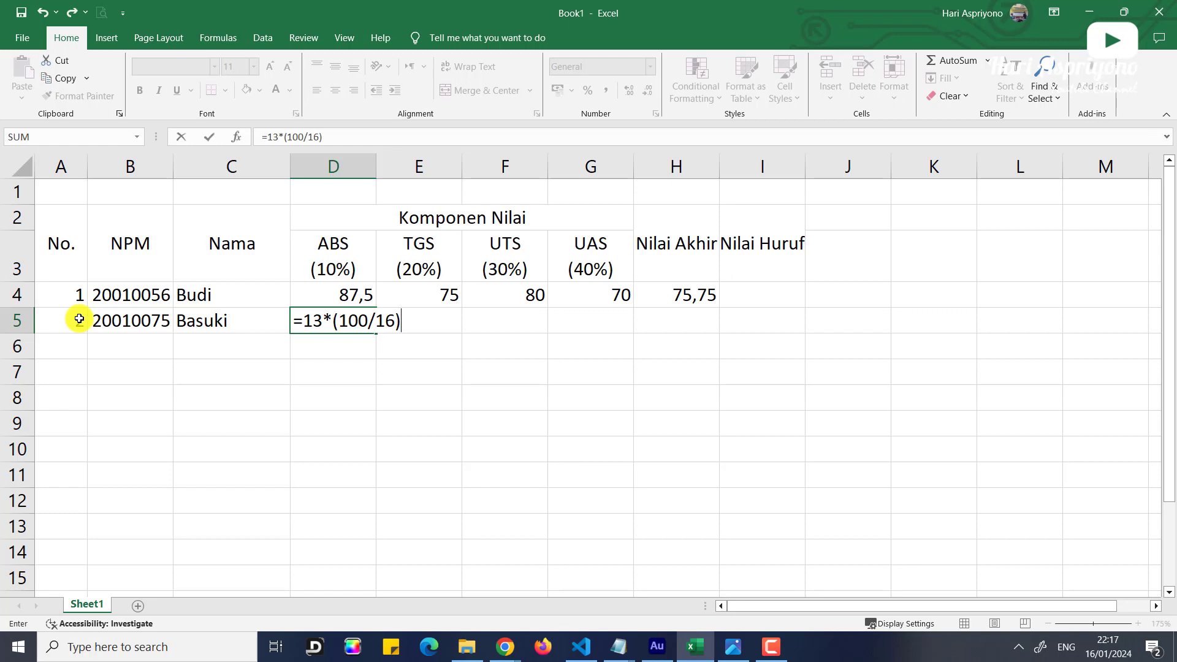
key("Return")
key("Up")
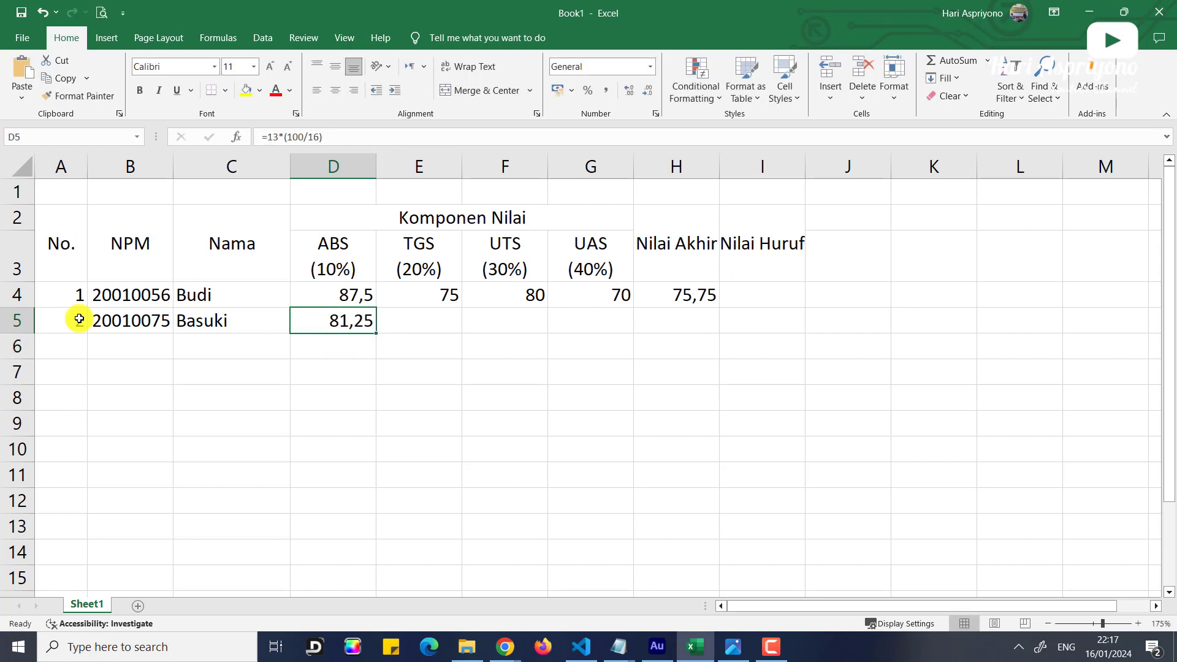
- Enter the second student's TGS score 60, UTS score 70 and UAS score 70 in E5:G5
key("Right")
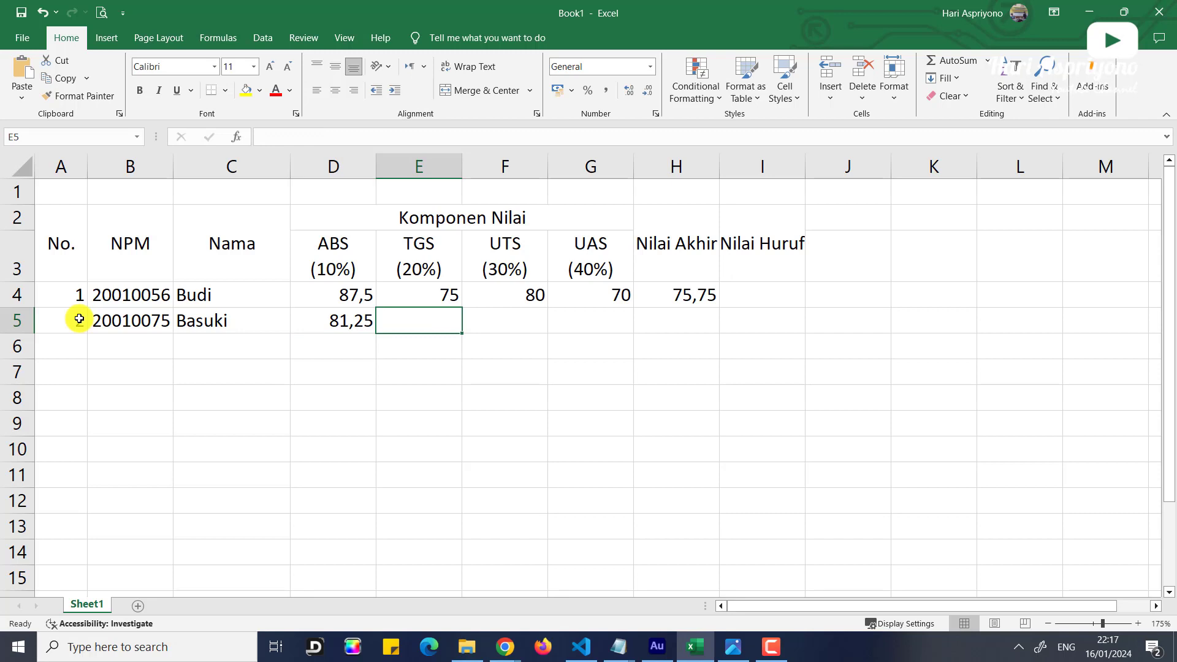
type("60")
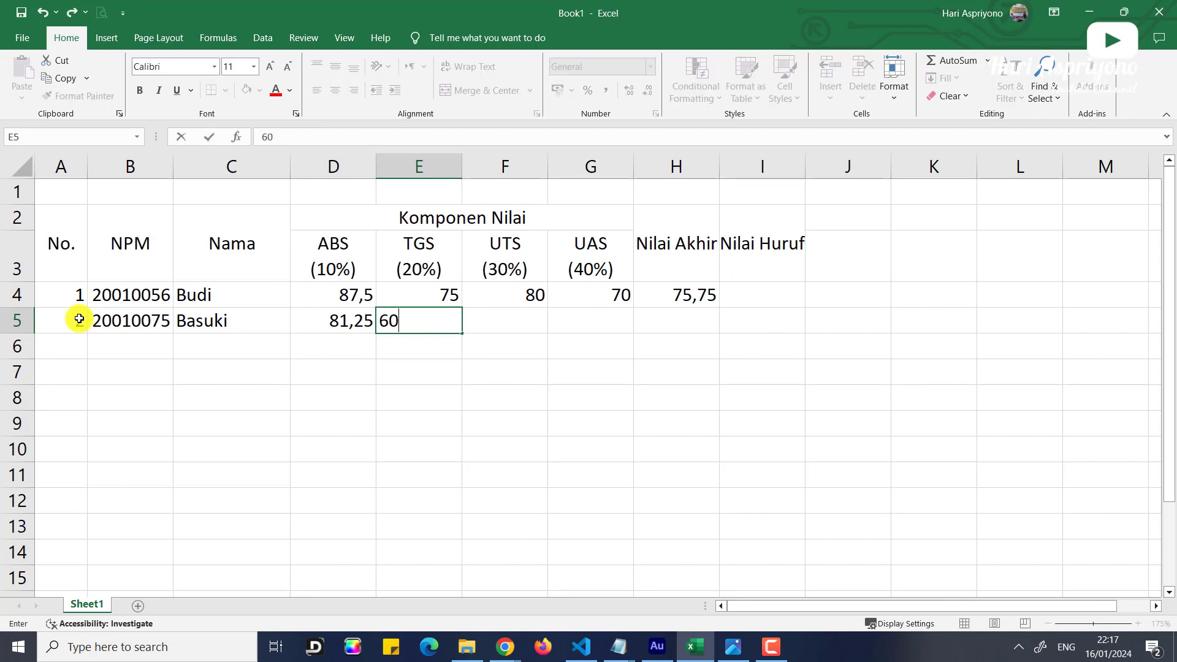
key("Tab")
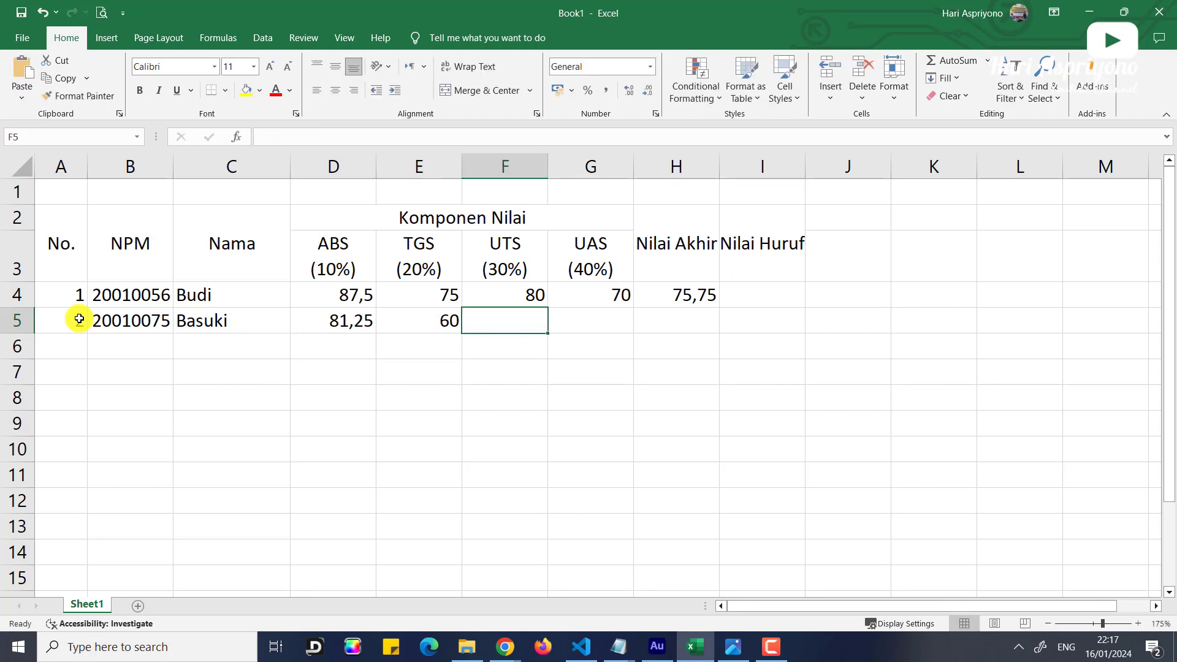
key("Left")
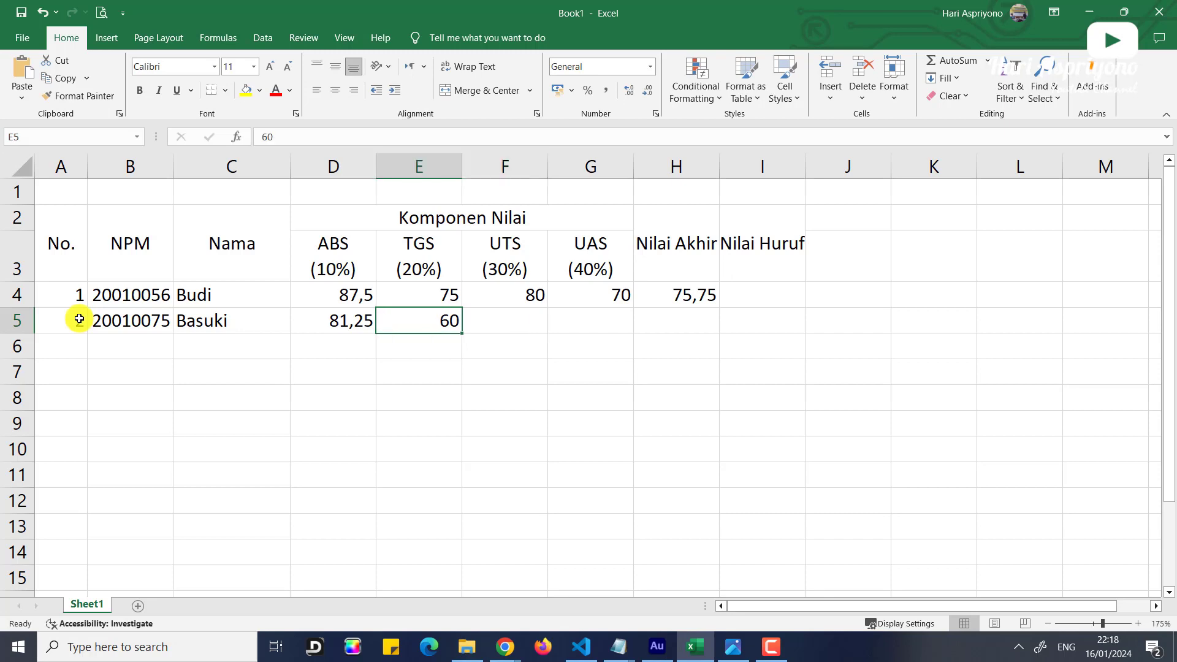
key("Up")
key("Down")
key("Right")
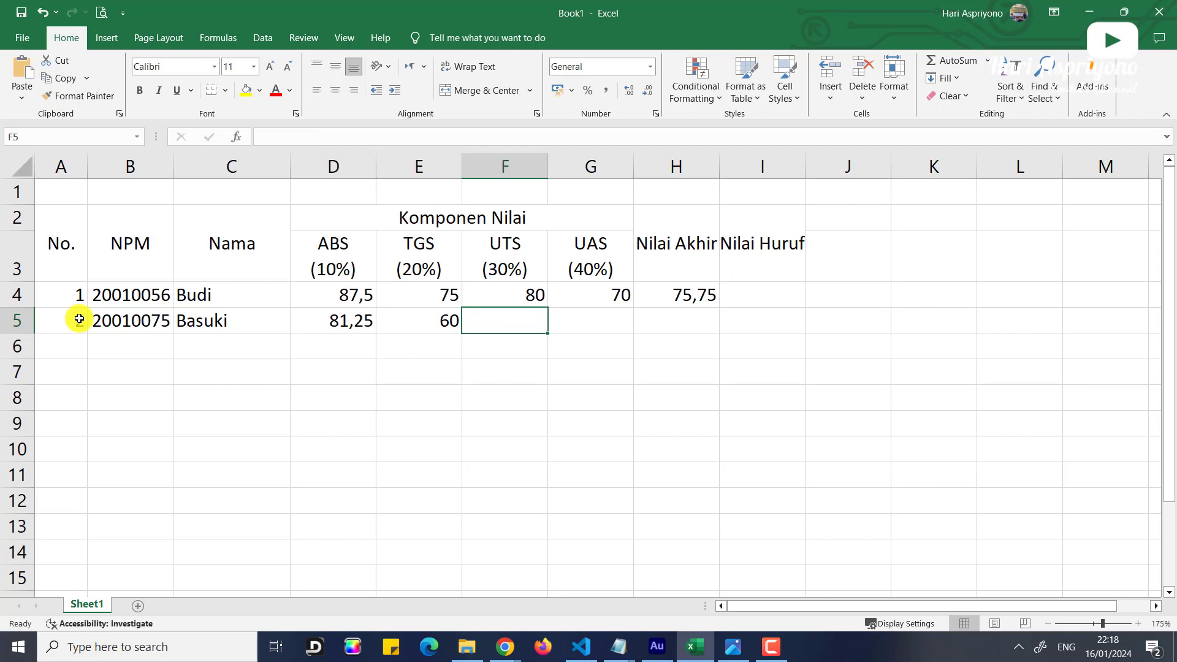
type("70")
key("Right")
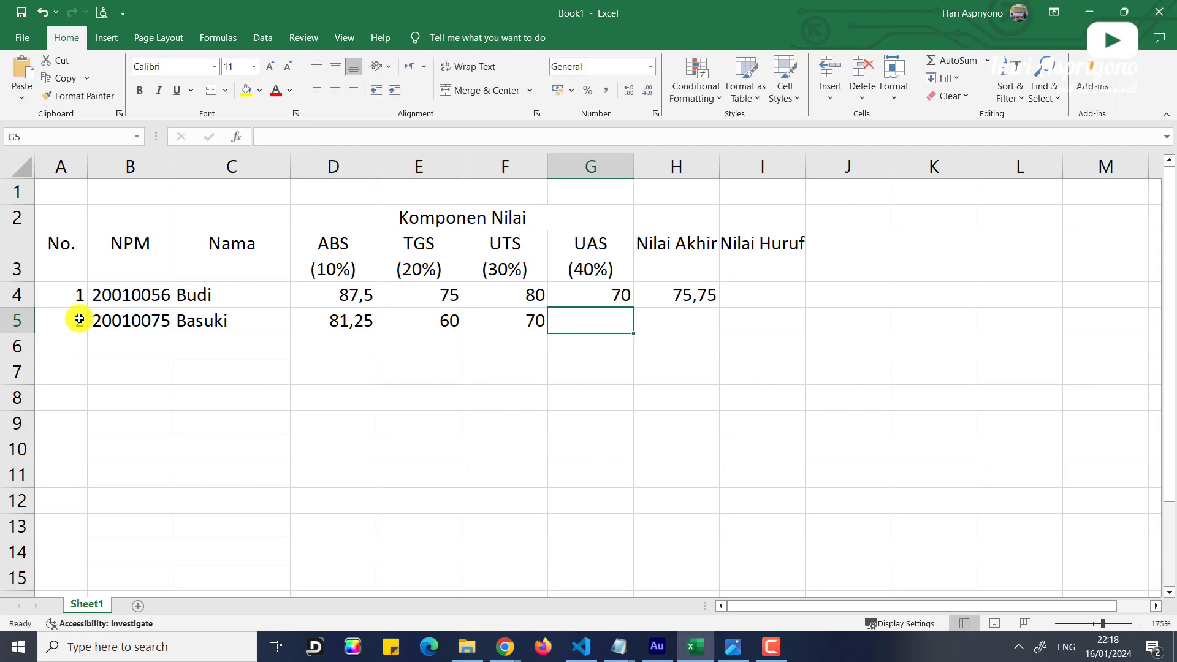
type("70")
key("Right")
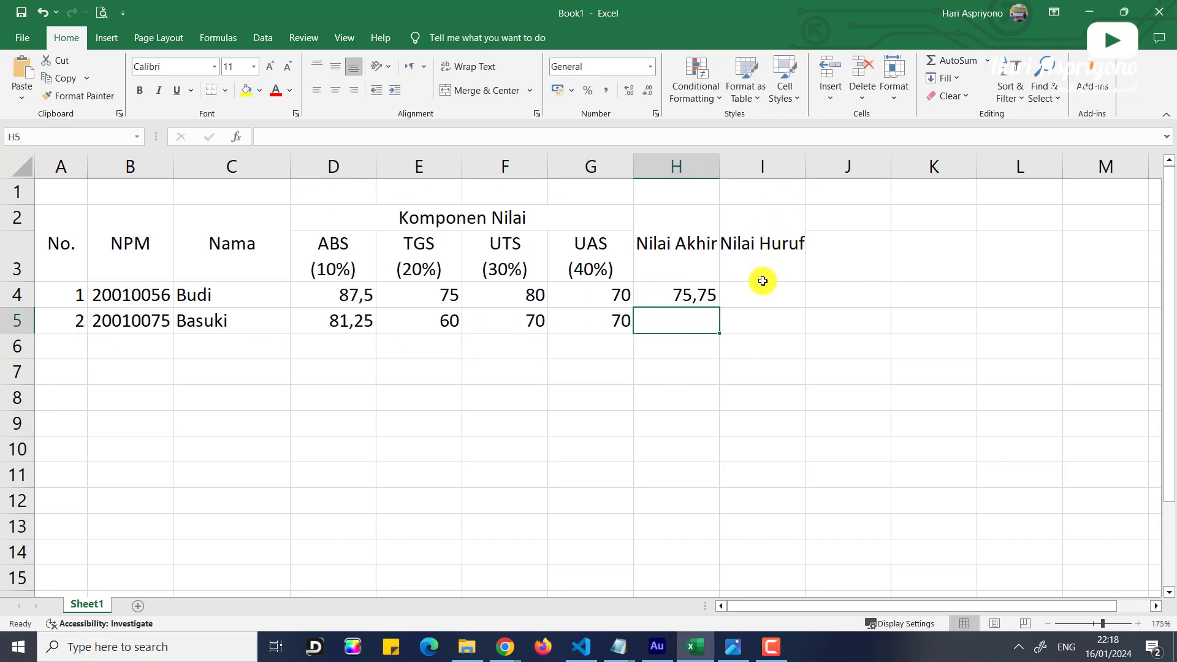
- Copy the Nilai Akhir formula from H4 down to H5 for the second student
left_click(680, 294)
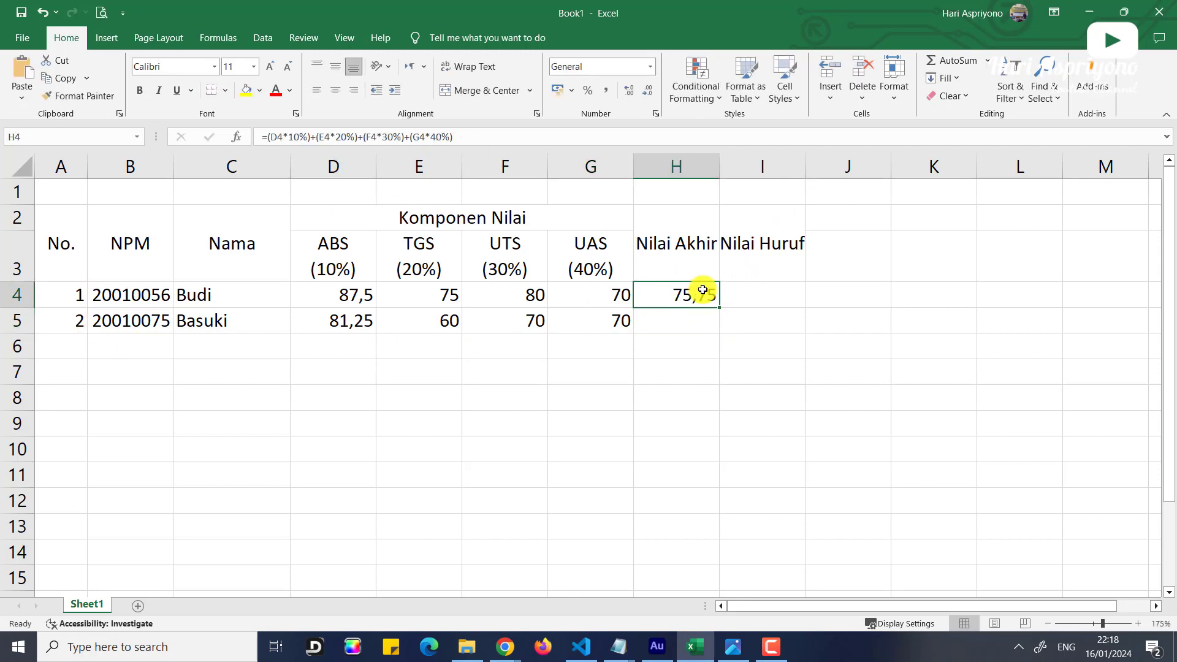
left_click_drag(720, 308, 714, 335)
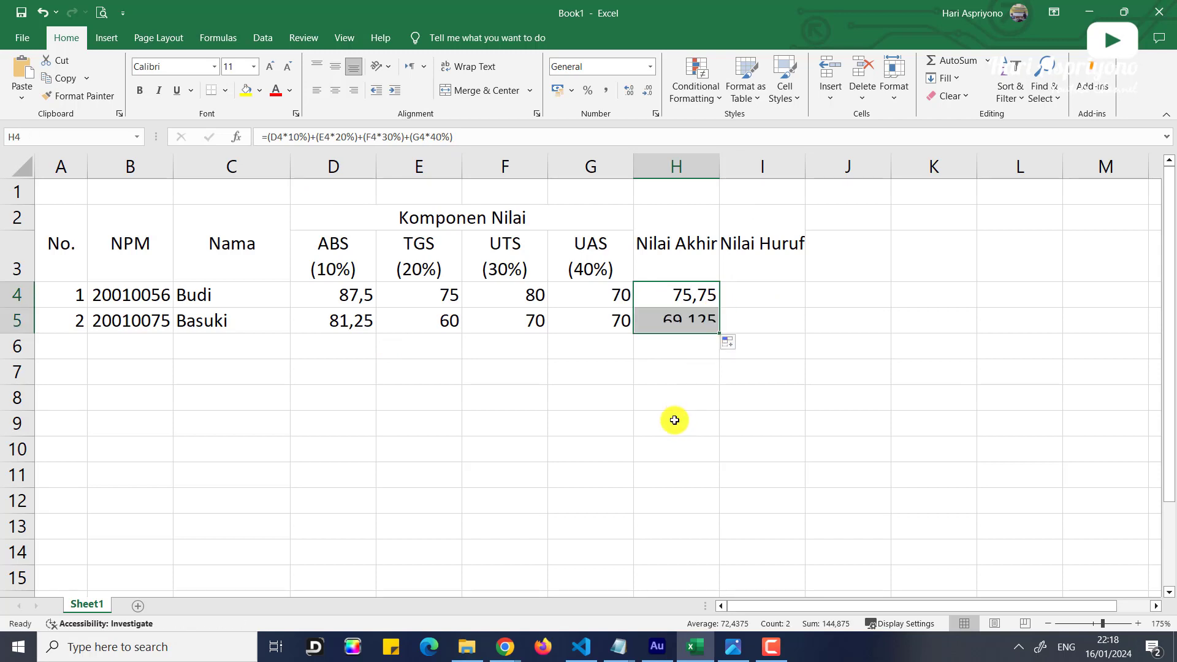
left_click(675, 417)
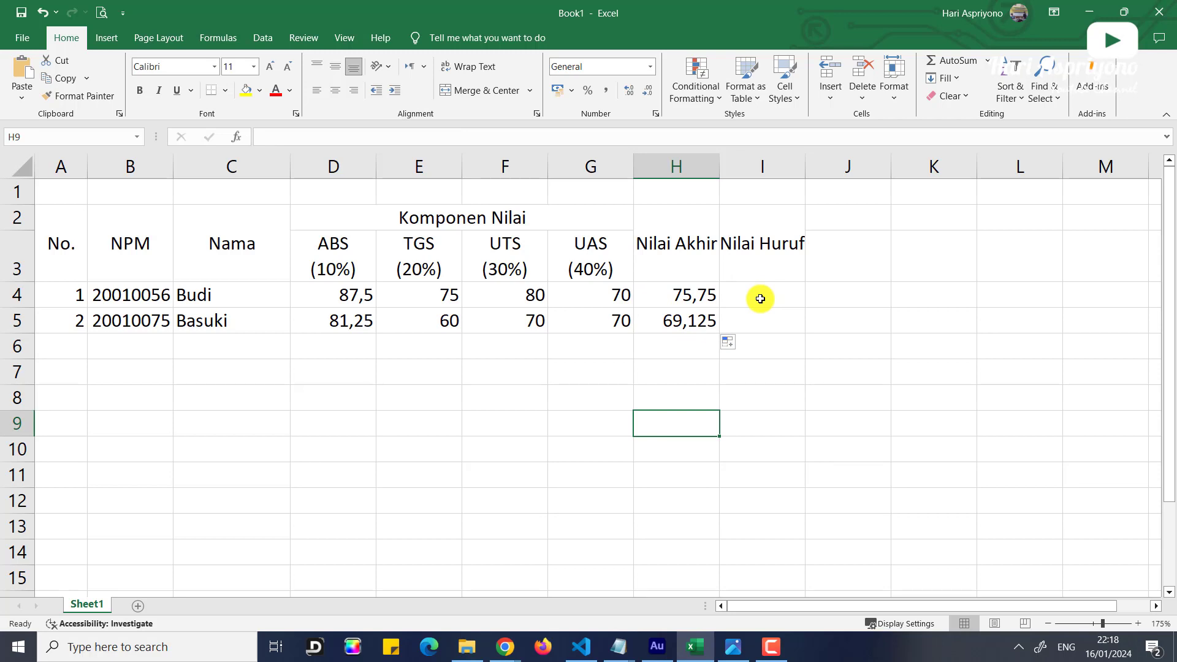
- Check the grade conversion table in the image Aturan Penilaian MK.jpg and begin the Nilai Huruf formula in I4 with =IF(H4>=80;"A";
left_click(733, 647)
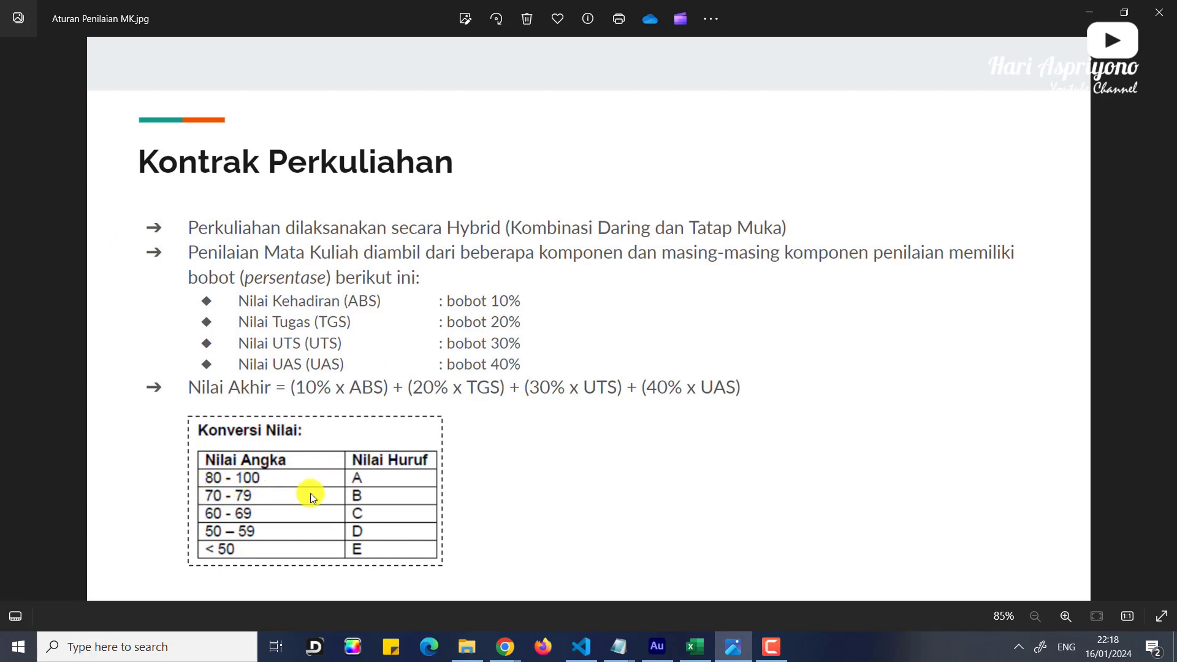
left_click(695, 647)
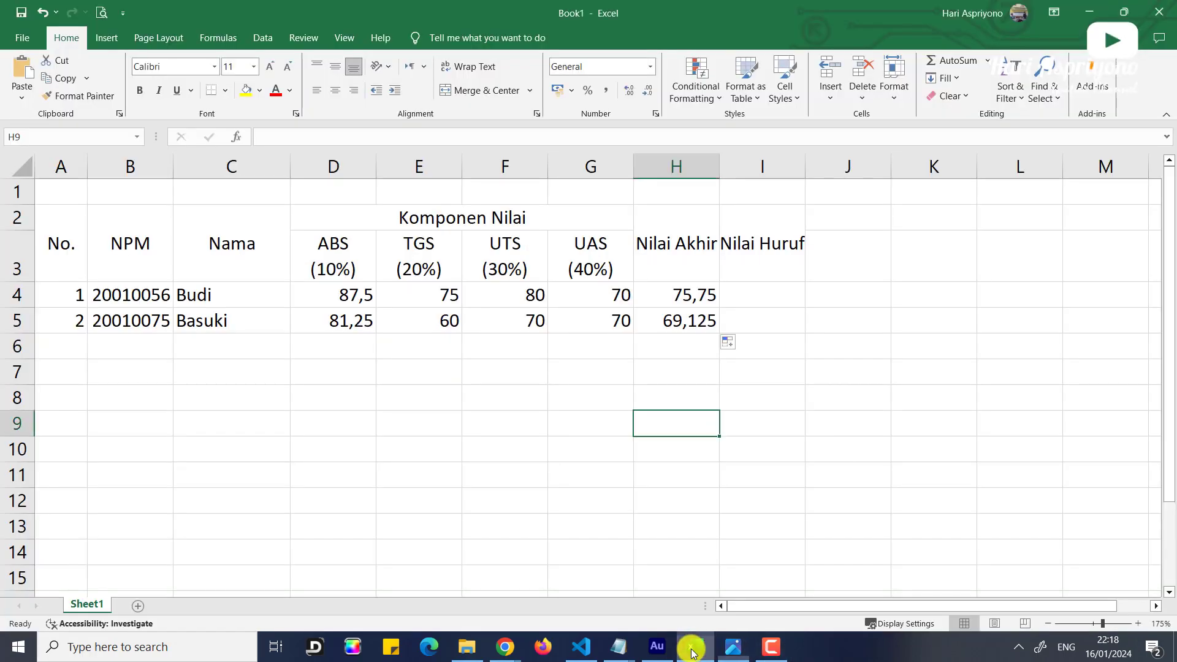
left_click(748, 295)
type("=if")
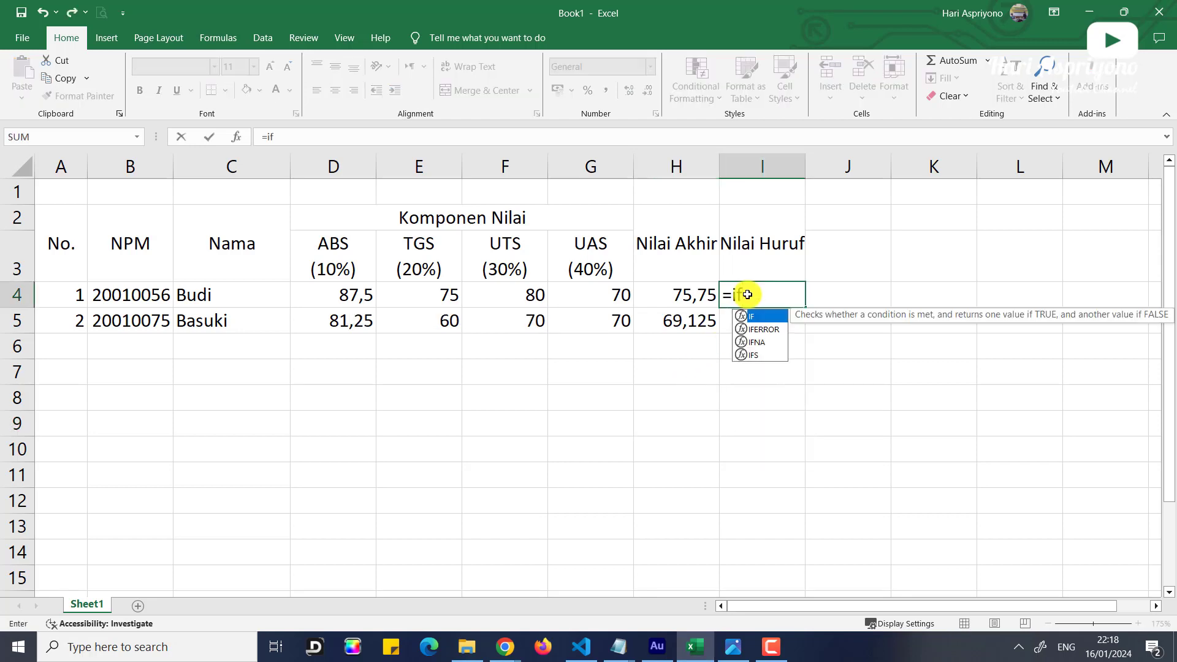
type("(")
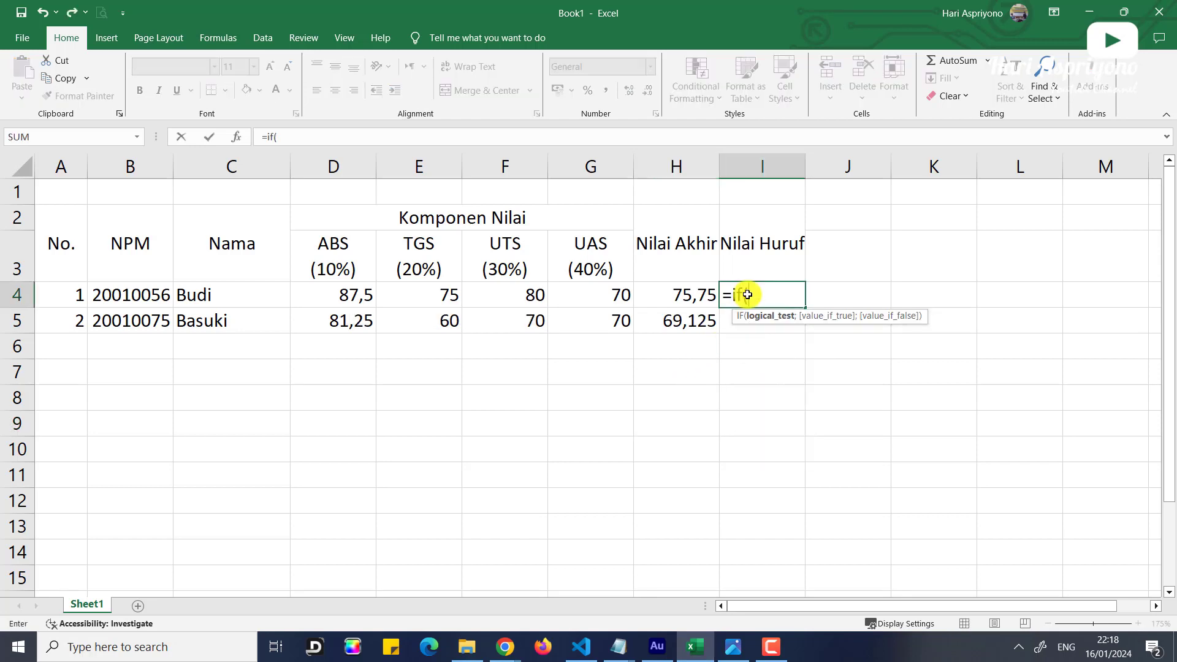
left_click(675, 298)
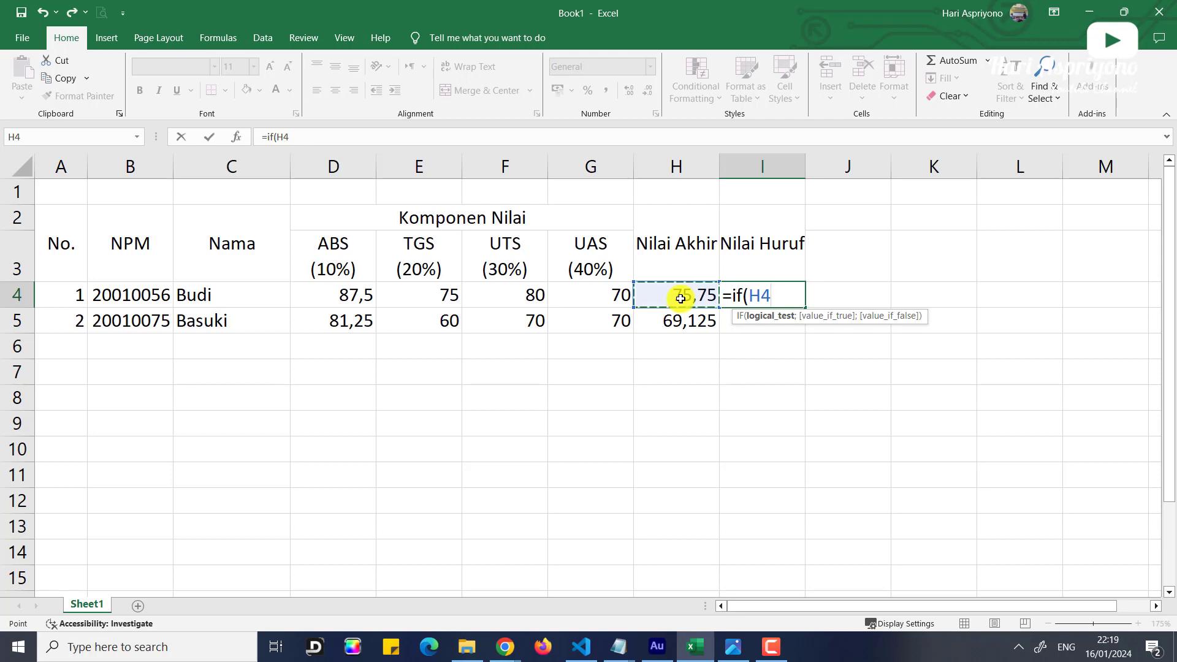
type(">=")
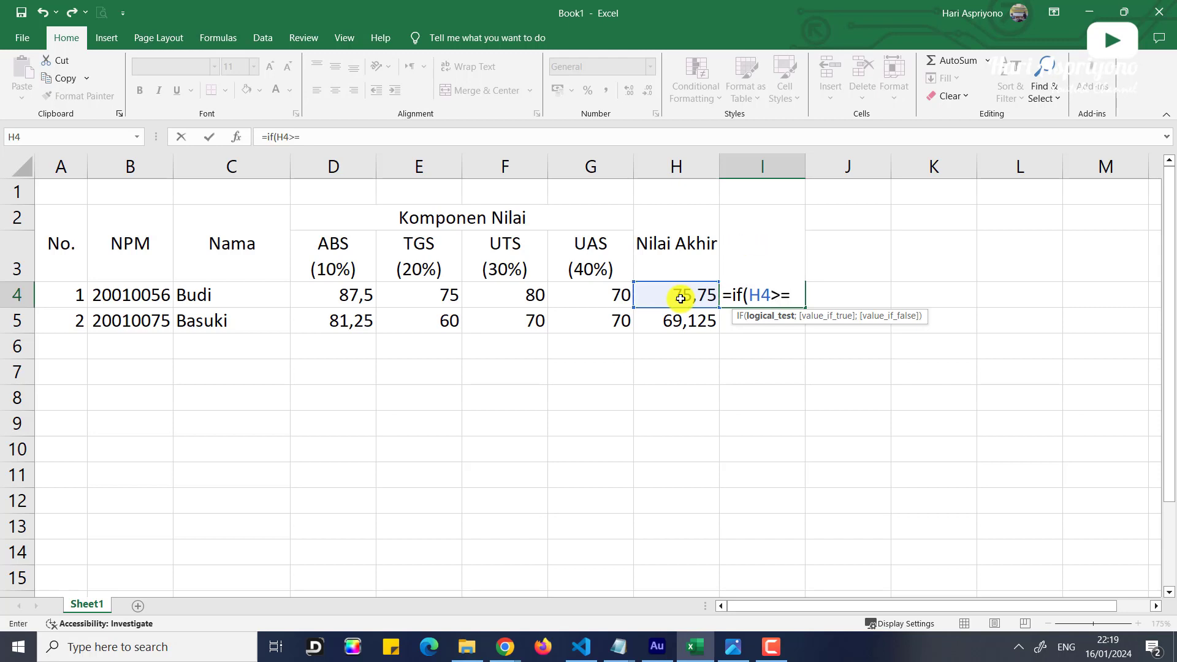
type("80;\"A")
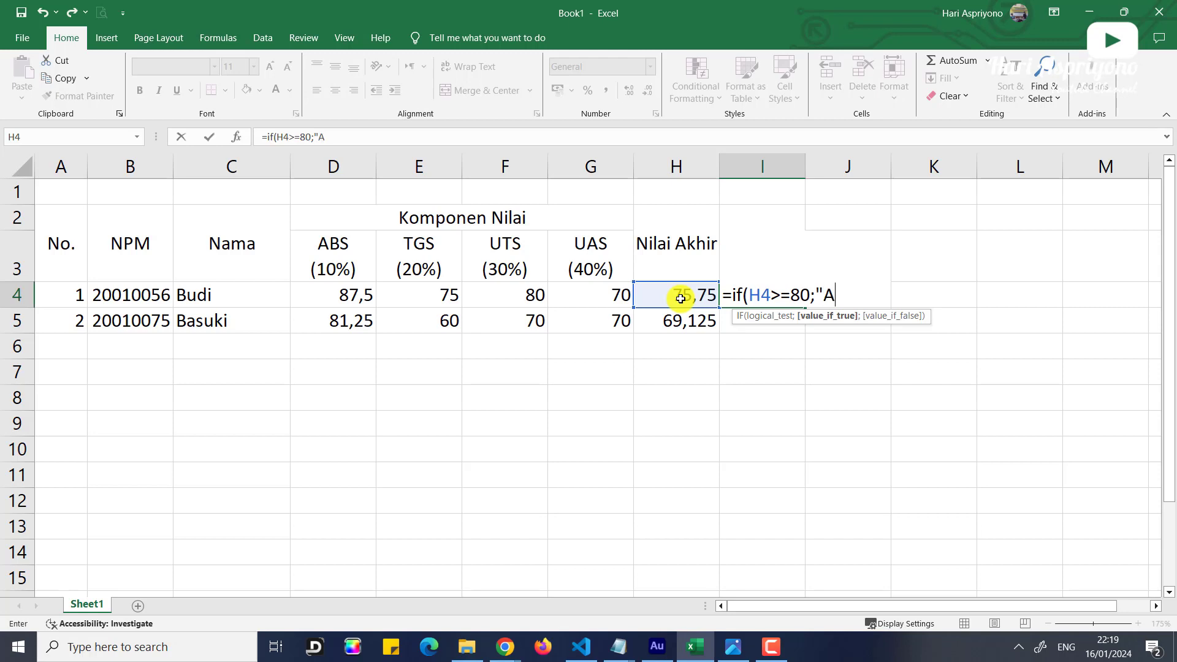
type("\";")
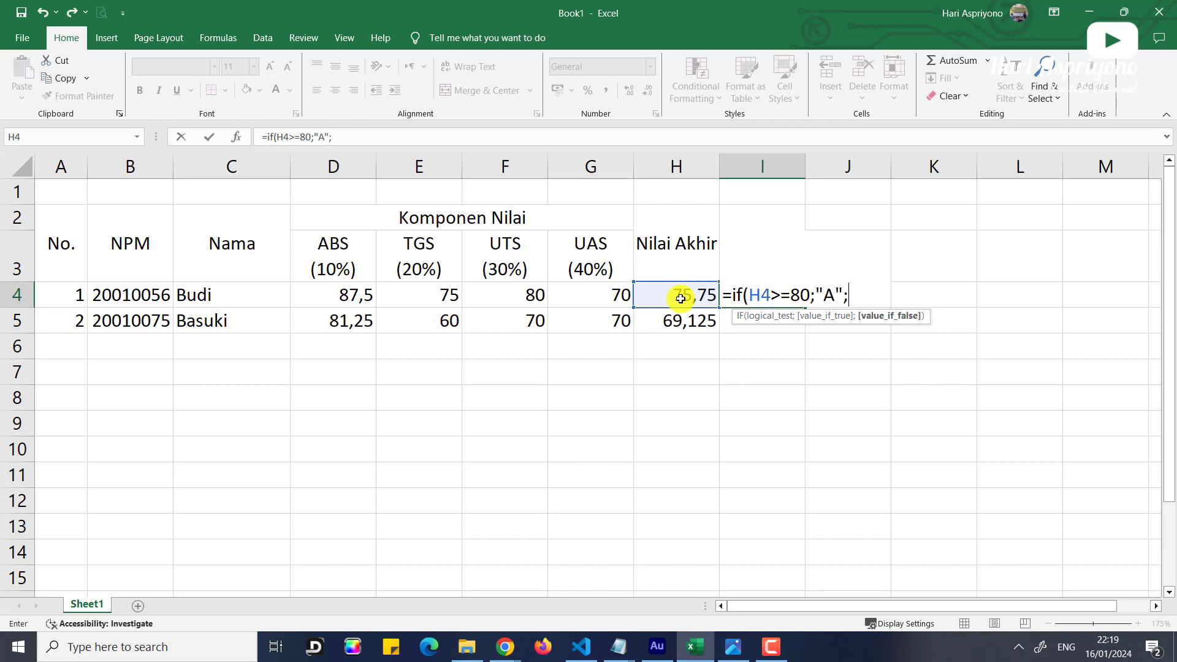
- Extend the I4 formula with the nested conditions IF(H4>=70;"B"; and IF(H4>=60;"C";
type("if")
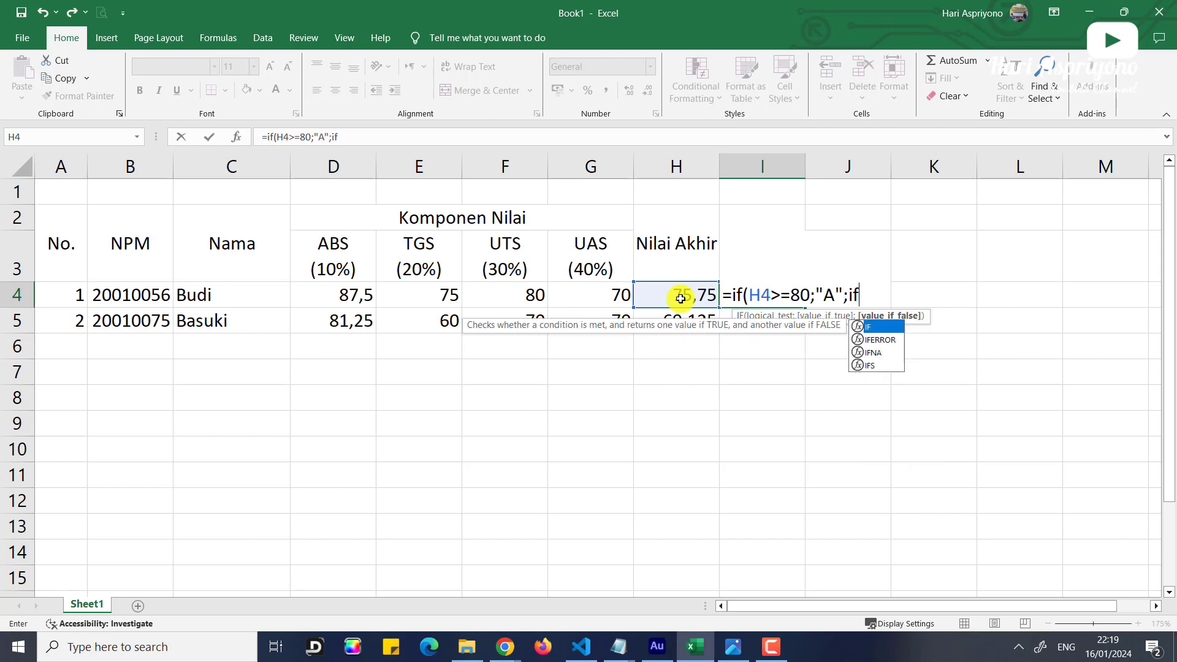
type("(")
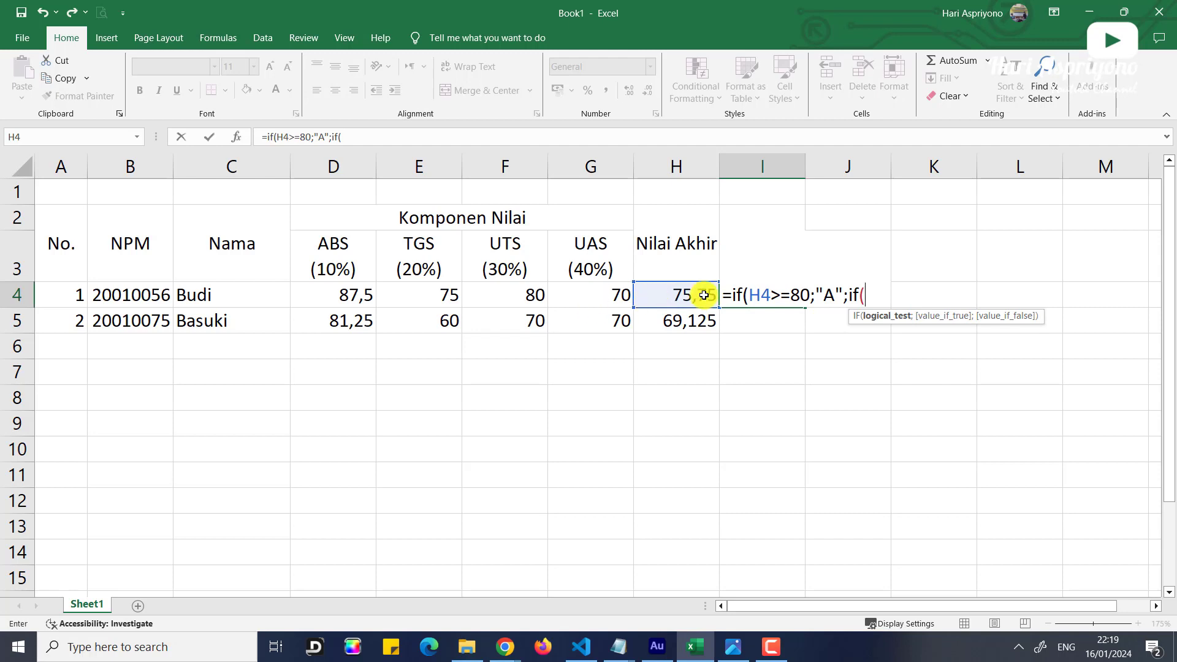
left_click(682, 296)
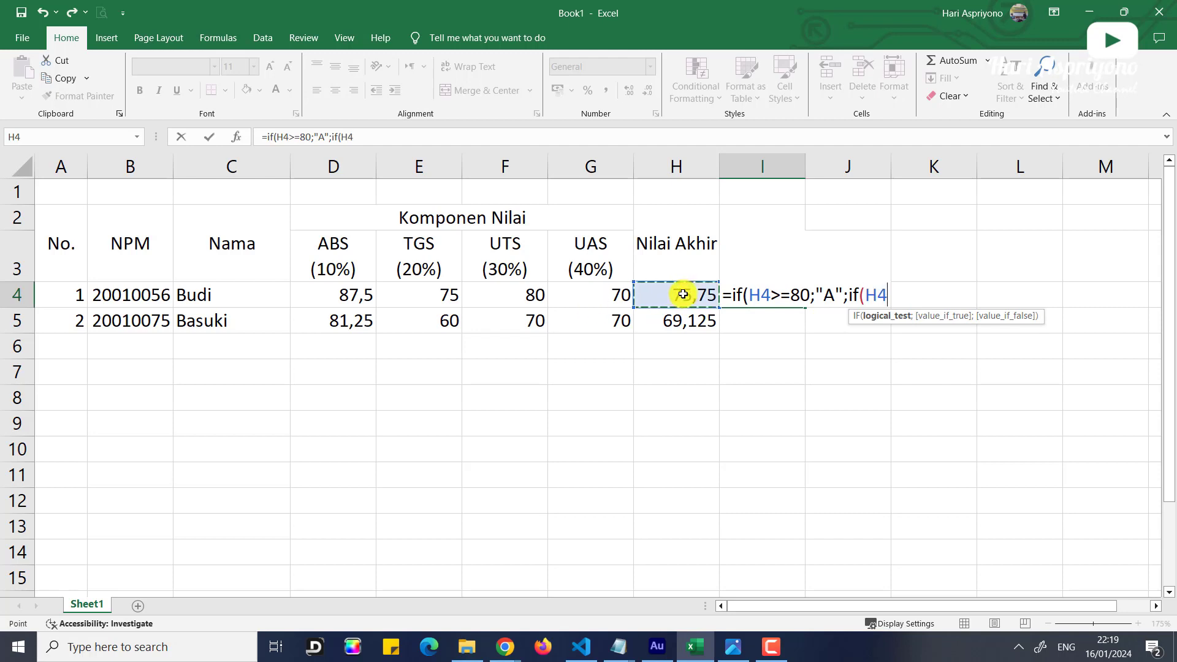
type(">")
type("=")
type("70;")
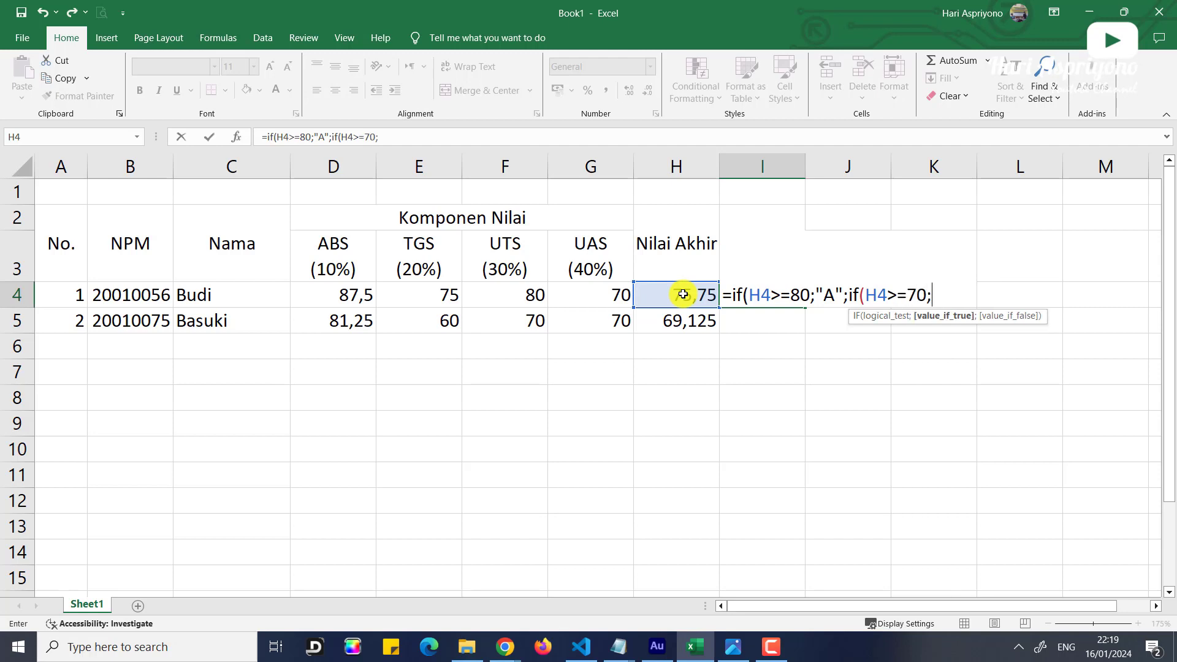
type("\"B\";IF")
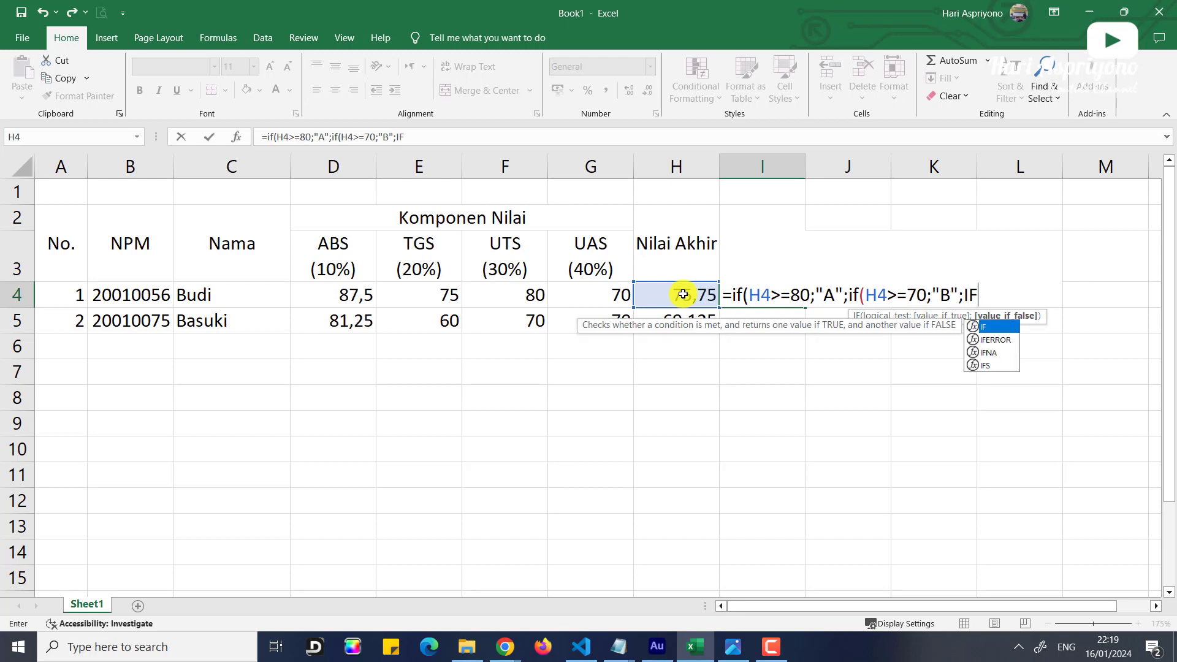
type("(")
left_click(685, 293)
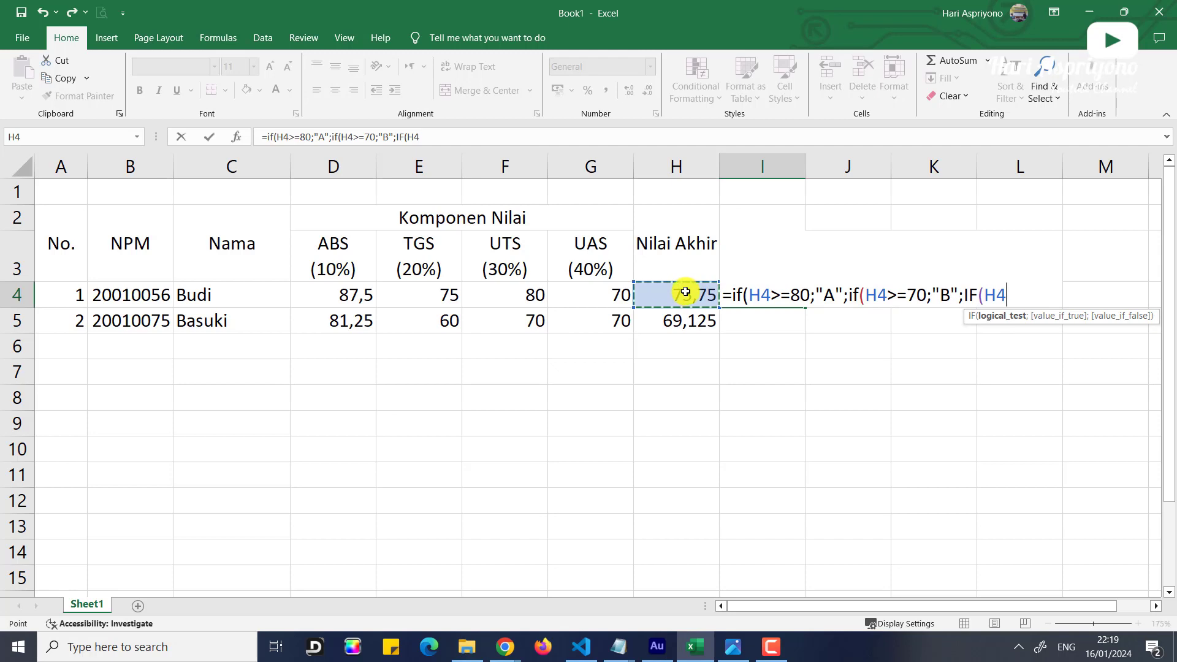
type(">=60")
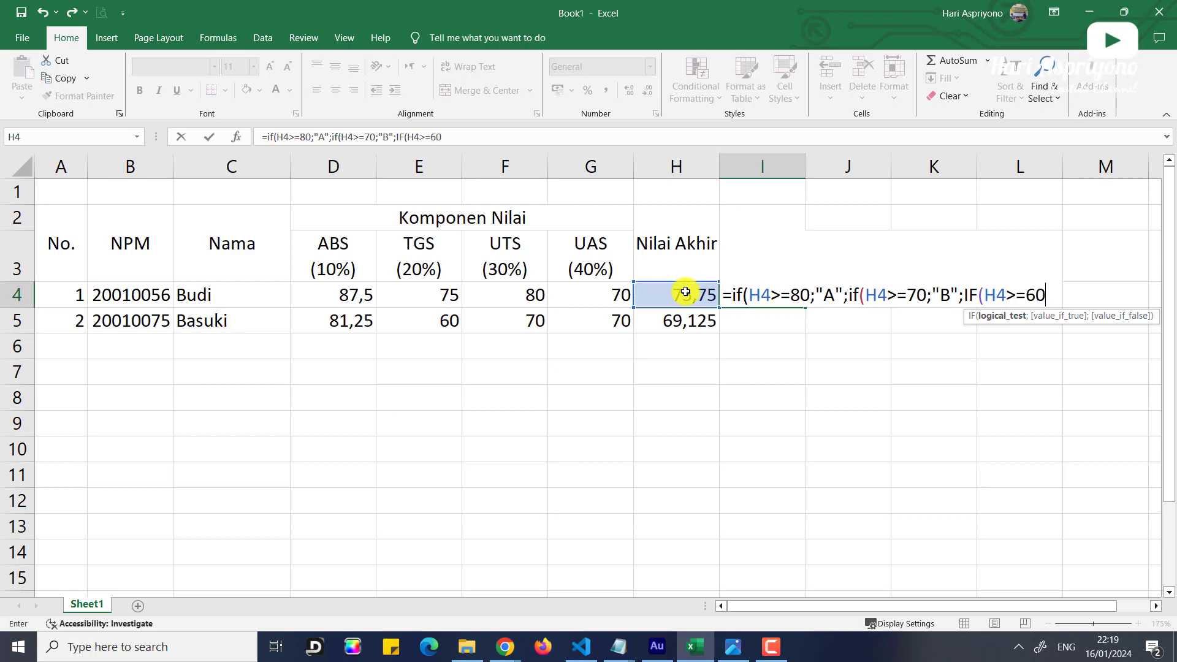
type(";\"C\";")
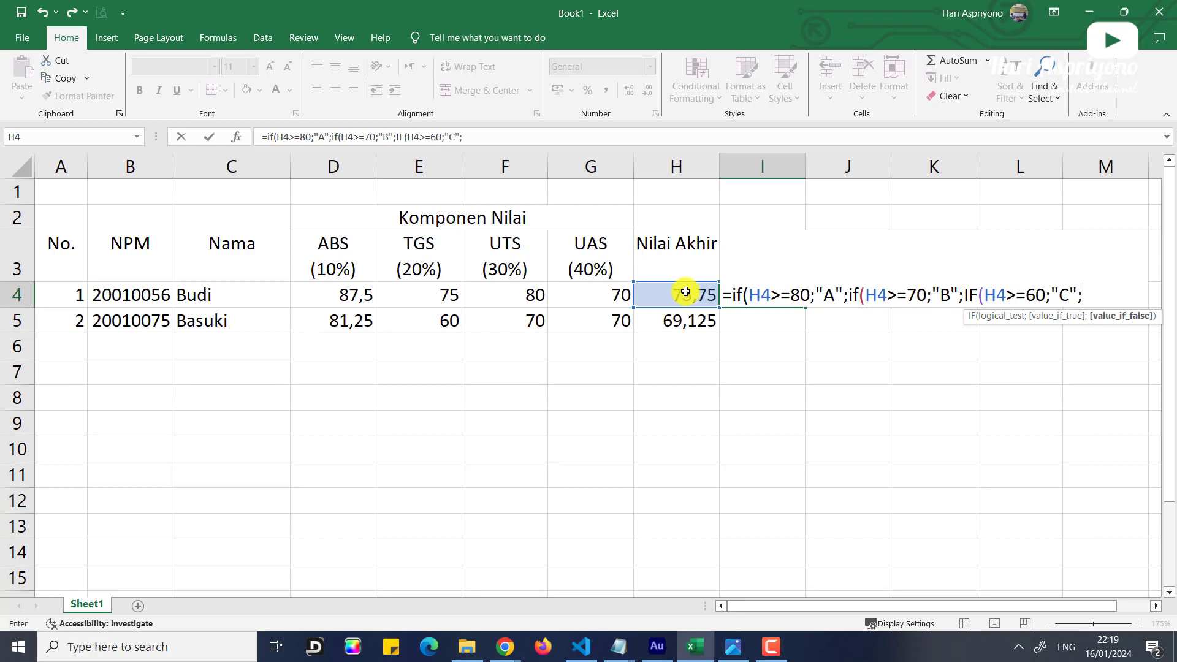
- Complete the I4 formula with the last nested condition IF(H4>=50;"D";"E") and close all the nested IF functions
type("IF(")
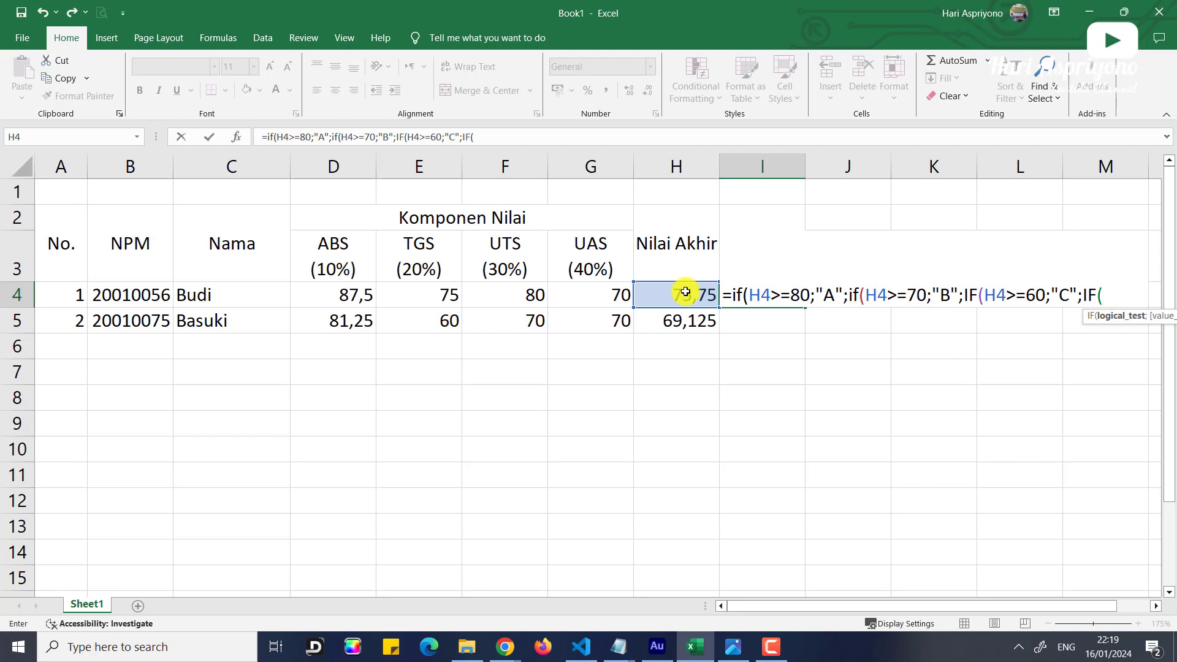
left_click(675, 293)
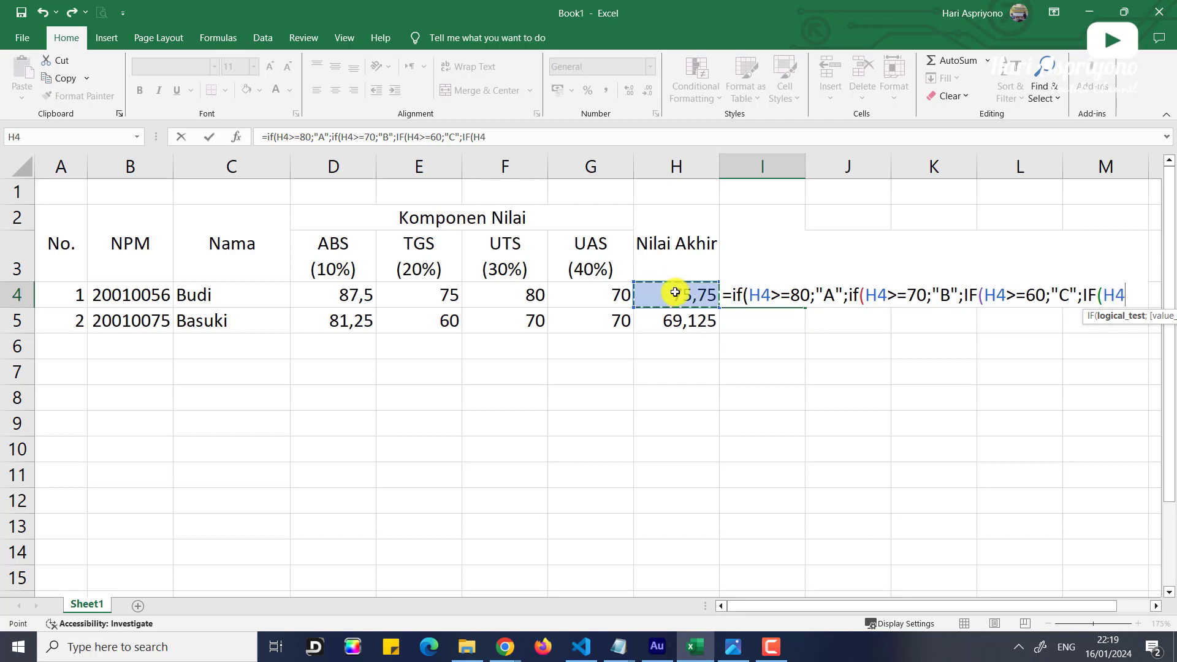
type(">=50;\"D\"")
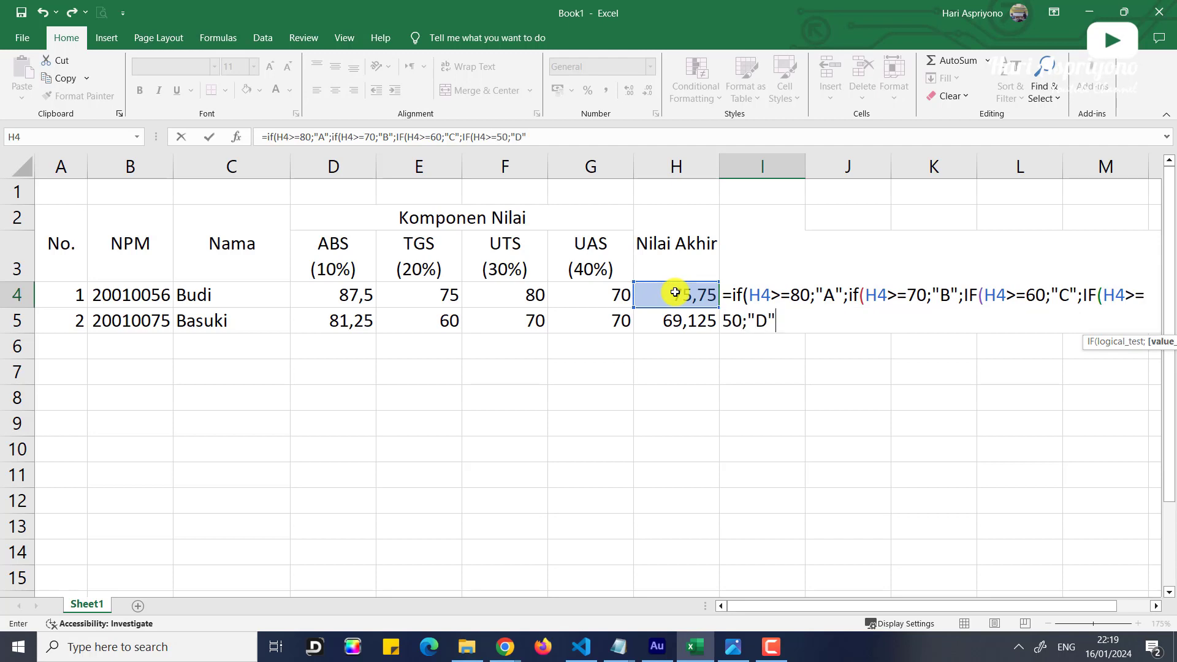
type(";\"E)")
key("BackSpace")
type("\"))))")
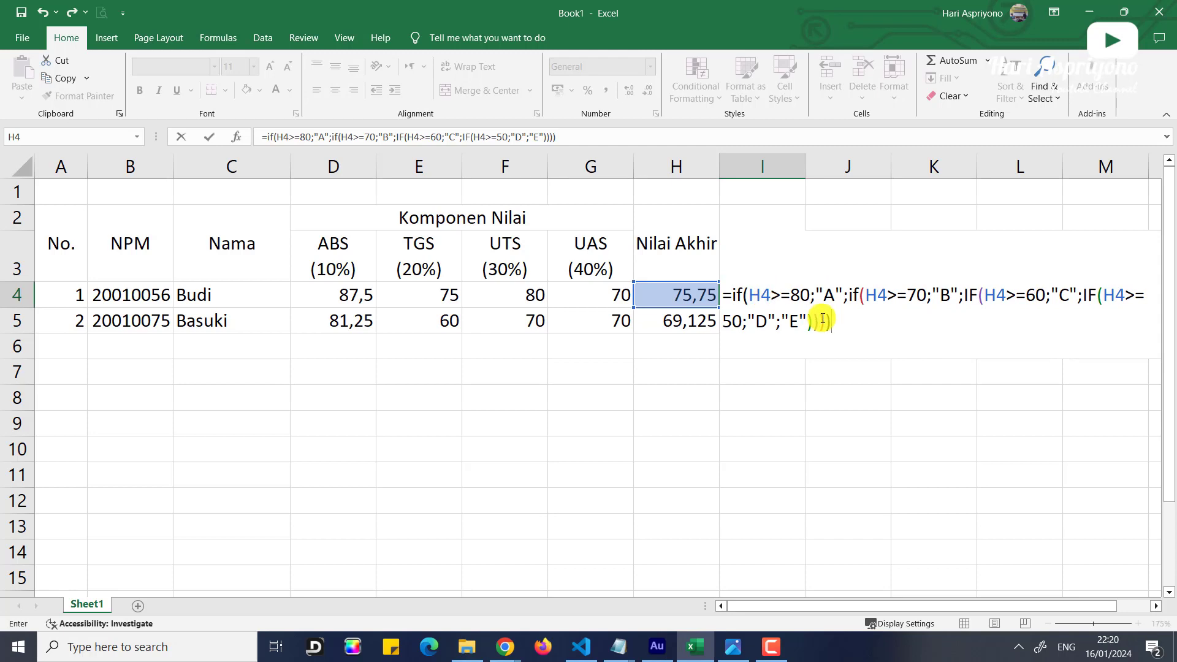
key("Return")
- Copy the Nilai Huruf formula from I4 down to I5 for the second student
left_click(781, 305)
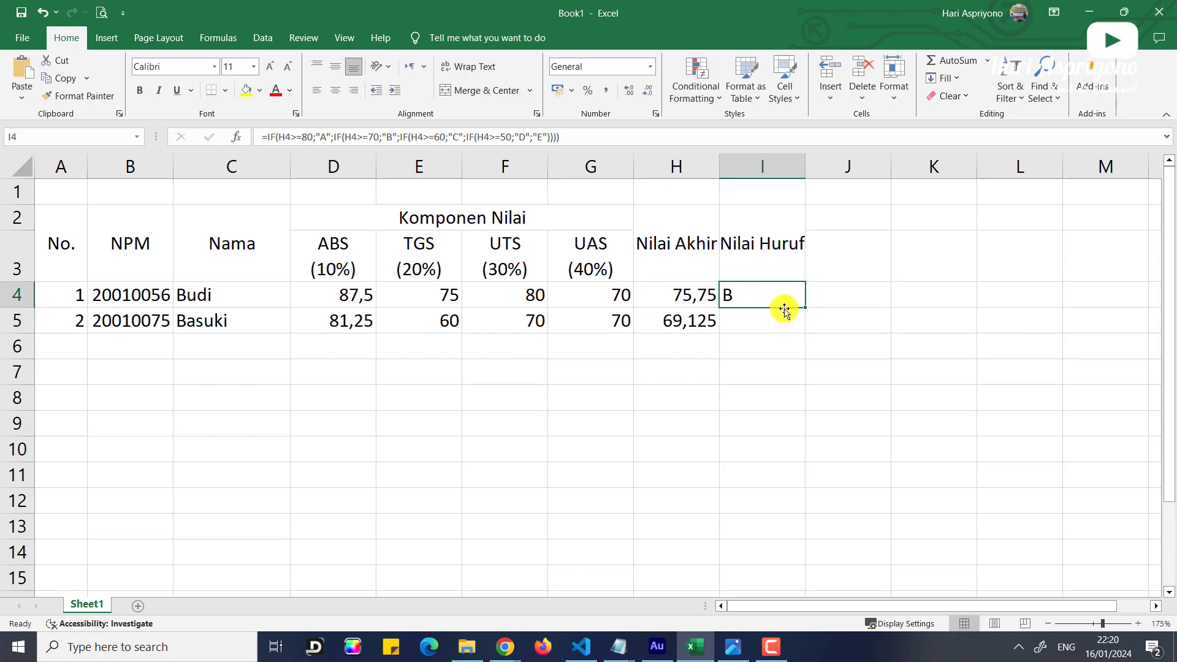
left_click_drag(807, 308, 790, 332)
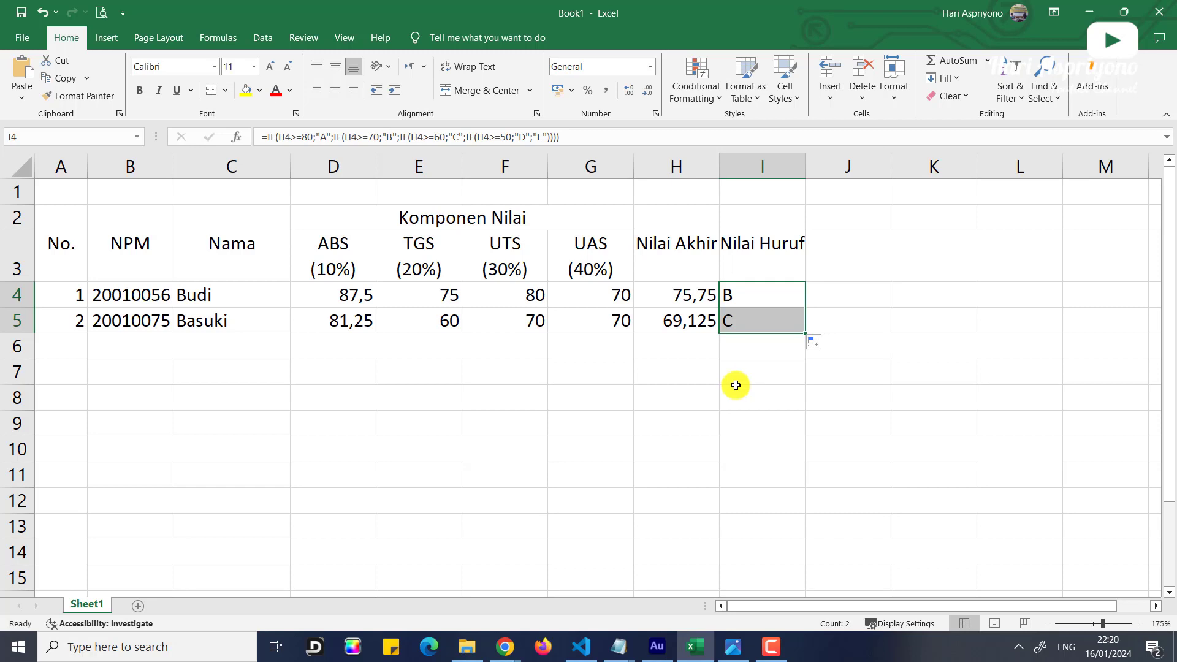
left_click(876, 297)
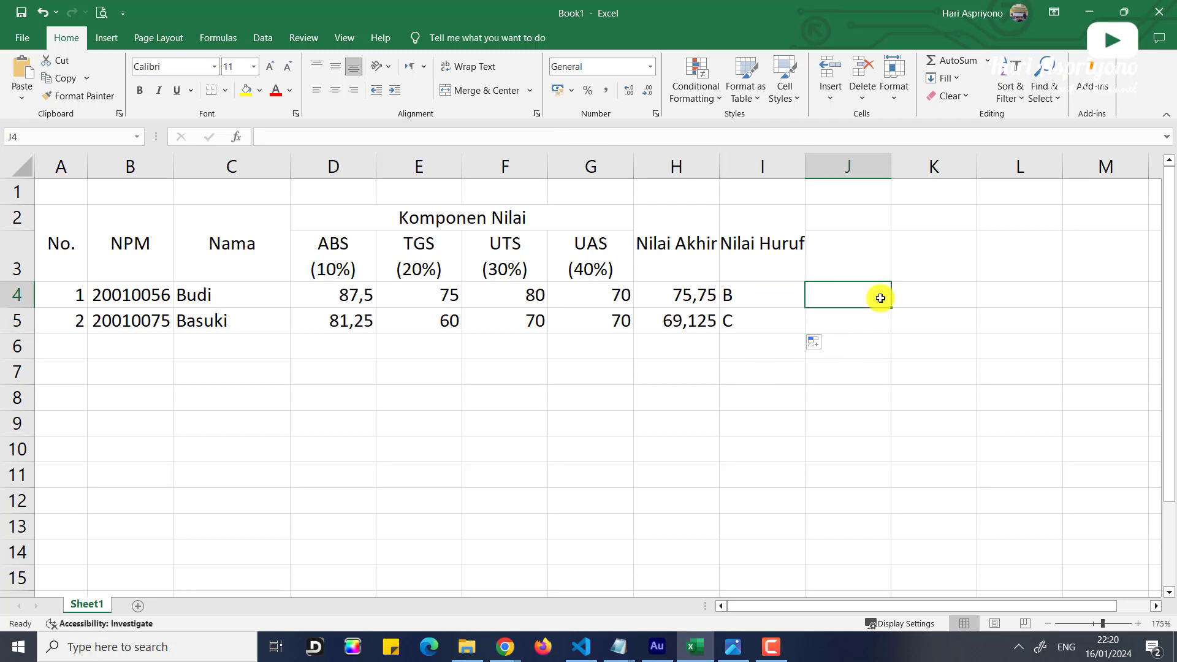
left_click(761, 297)
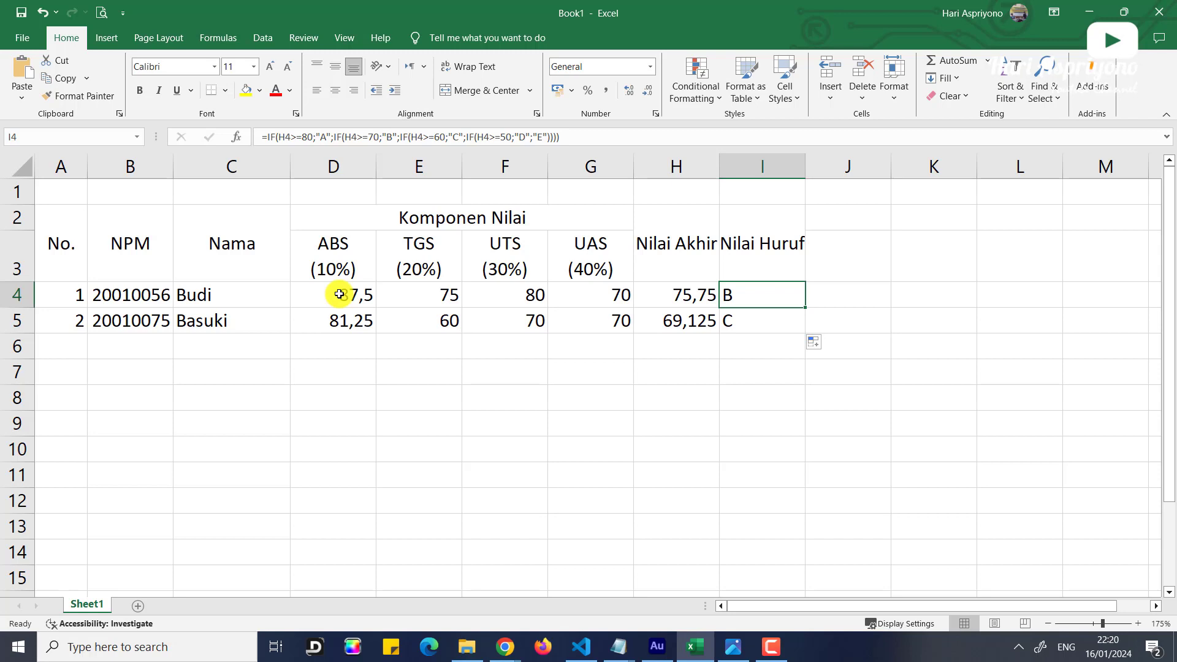
mouse_move(765, 289)
left_mouse_down()
mouse_move(755, 320)
mouse_move(759, 297)
left_mouse_up()
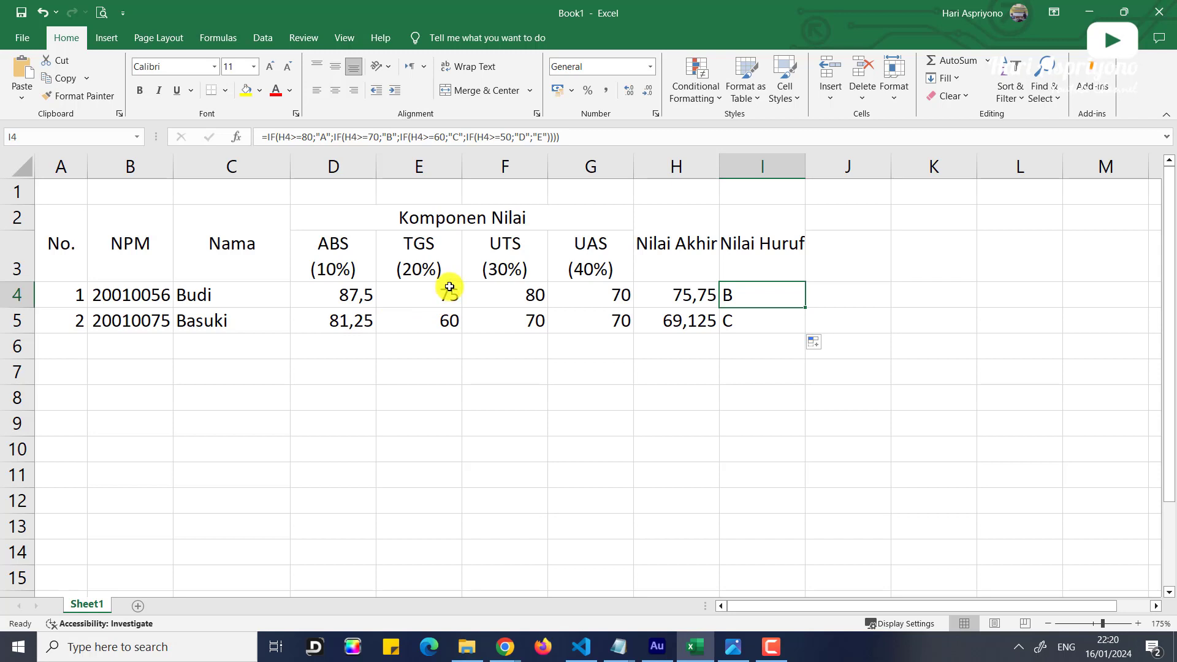
- Set the first student's UTS score in F4 to 85
left_click(596, 295)
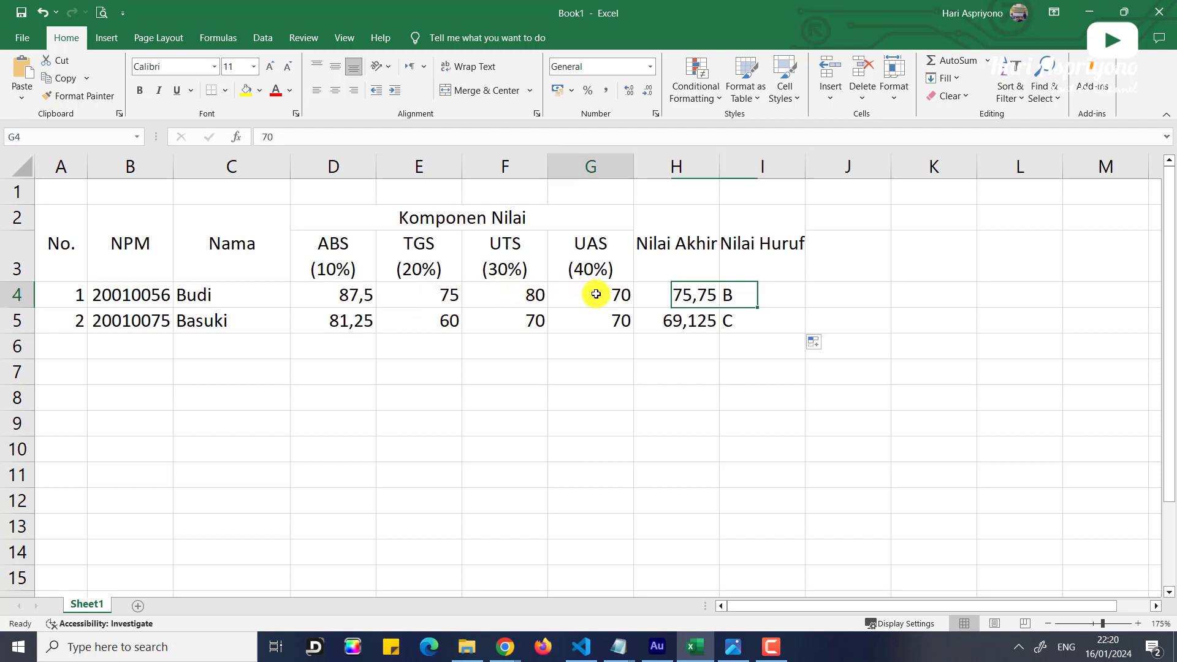
left_click(513, 300)
type("85")
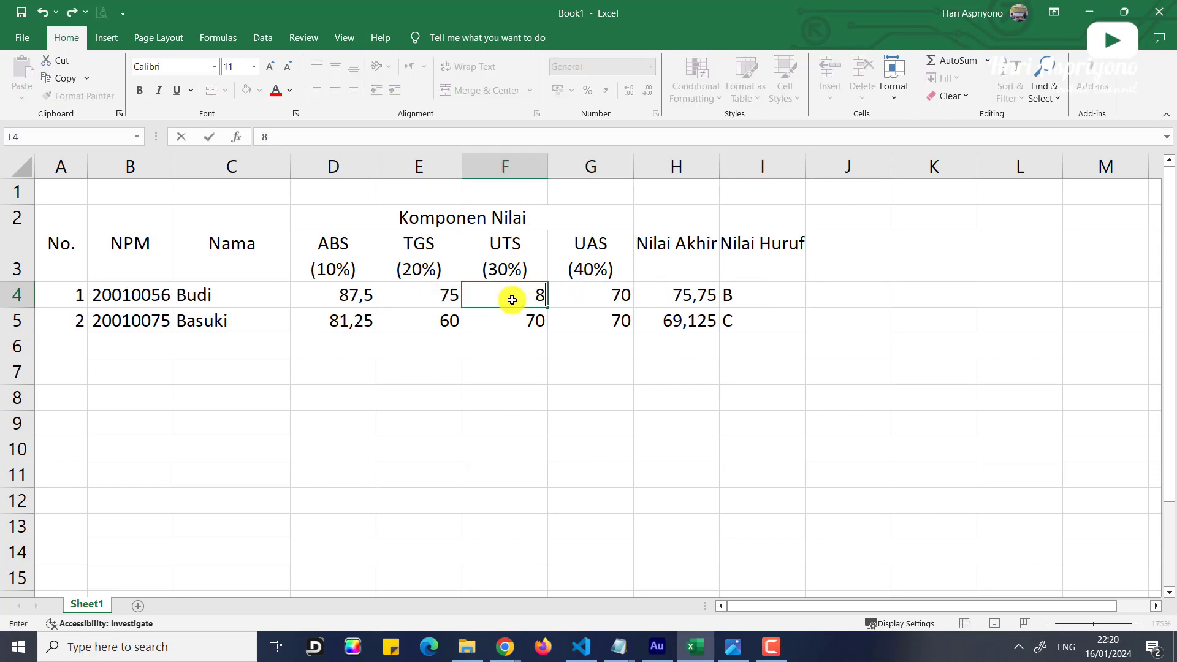
key("Return")
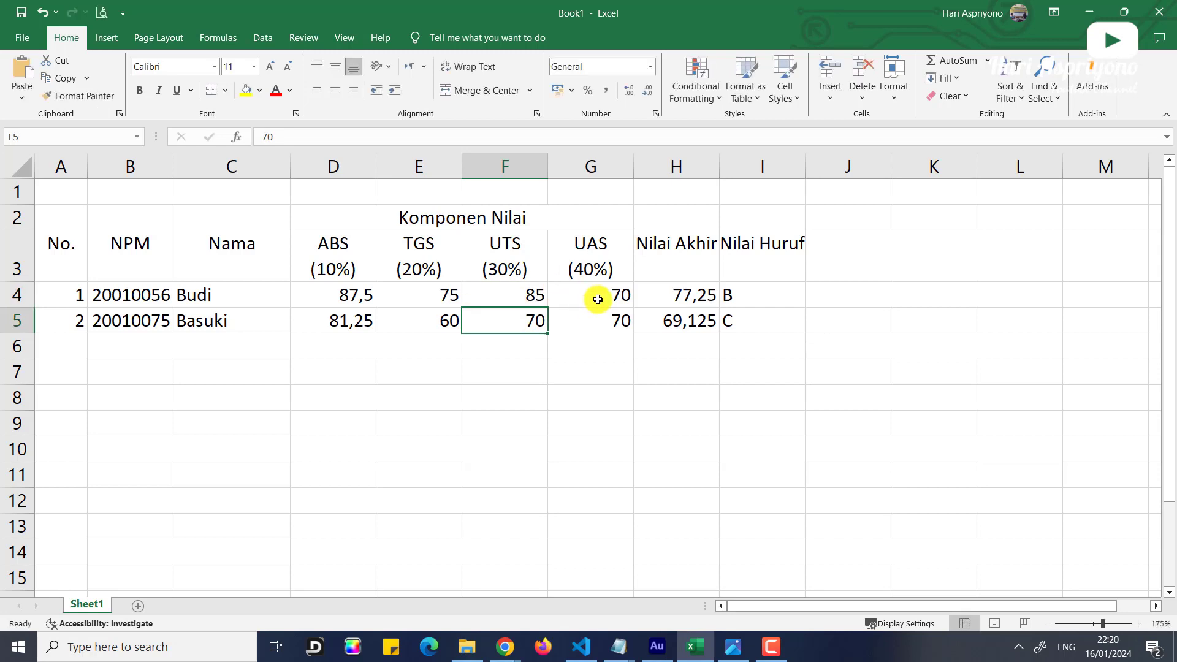
- Set the first student's UAS score in G4 to 80 to test the letter grade formula
left_click(601, 297)
type("80")
key("Return")
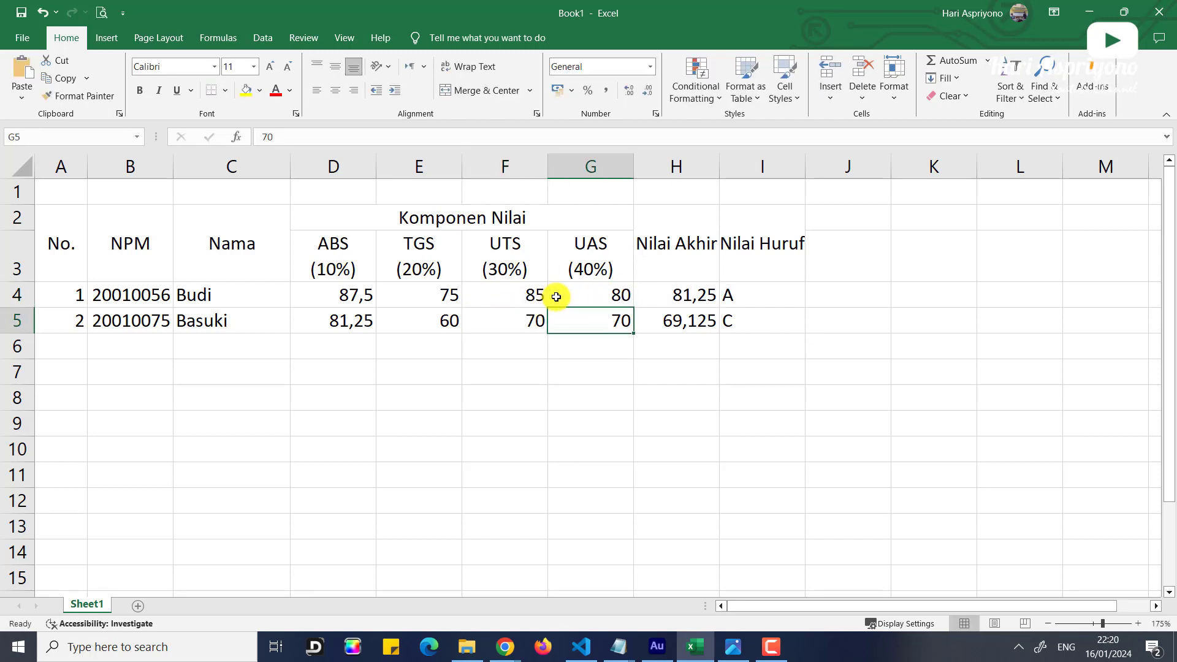
- Set the first student's UAS score in G4 to 30
left_click(581, 296)
type("30")
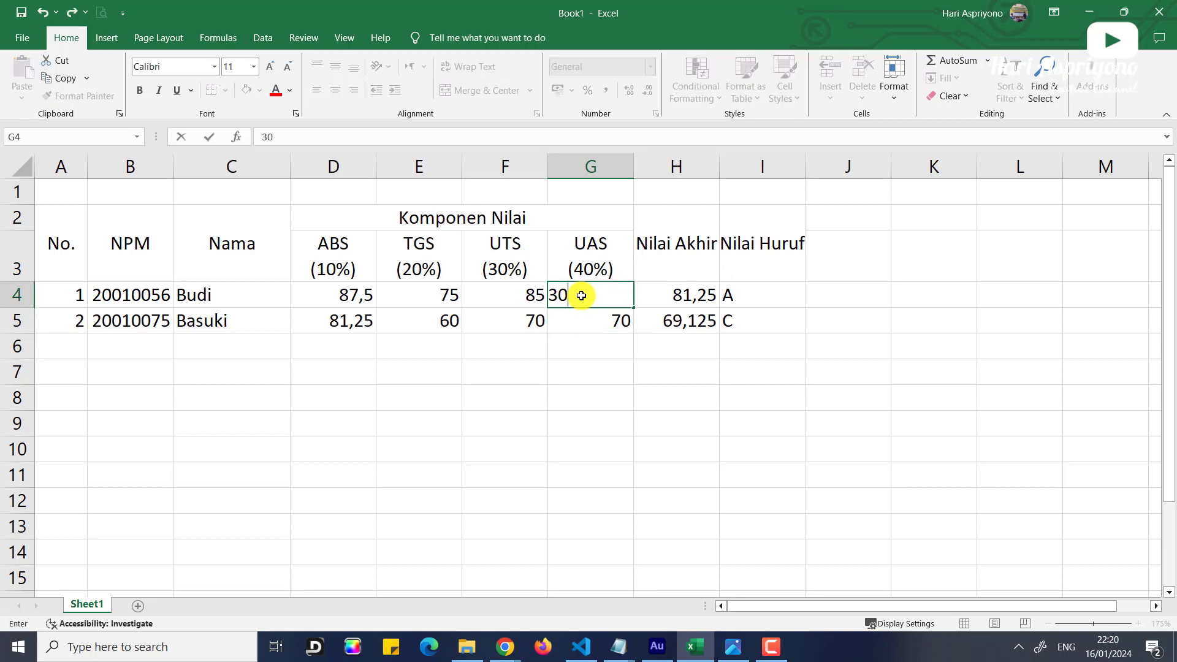
key("Return")
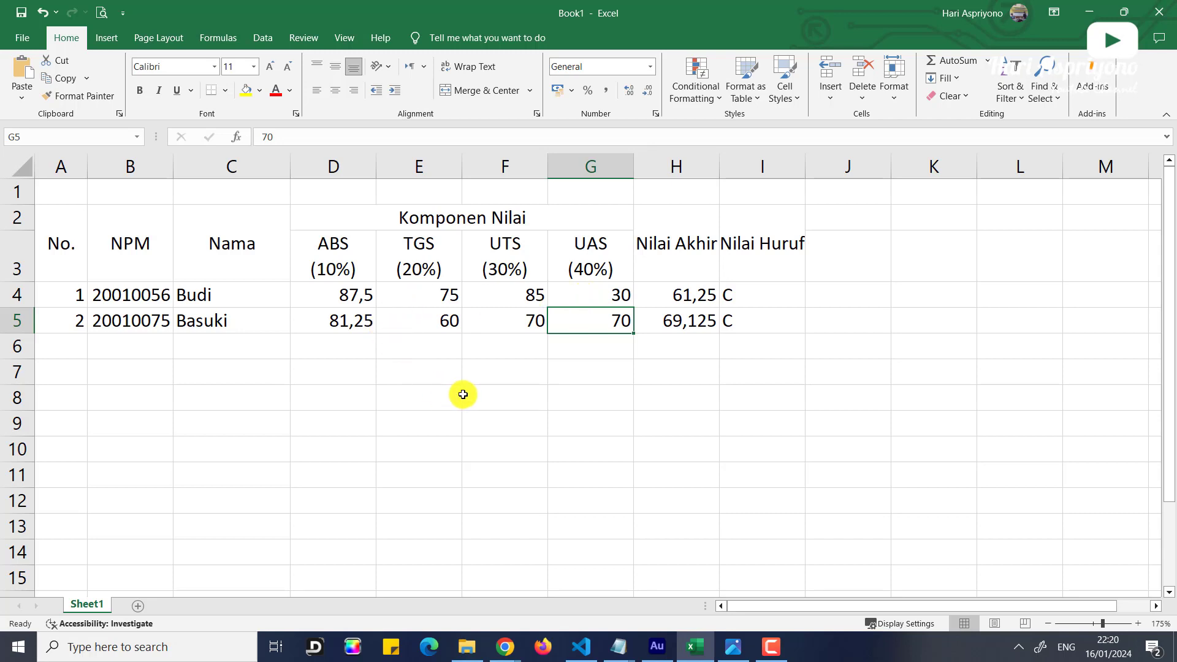
- Edit the first student's ABS formula in D4 to =16*(100/16)
left_click(345, 294)
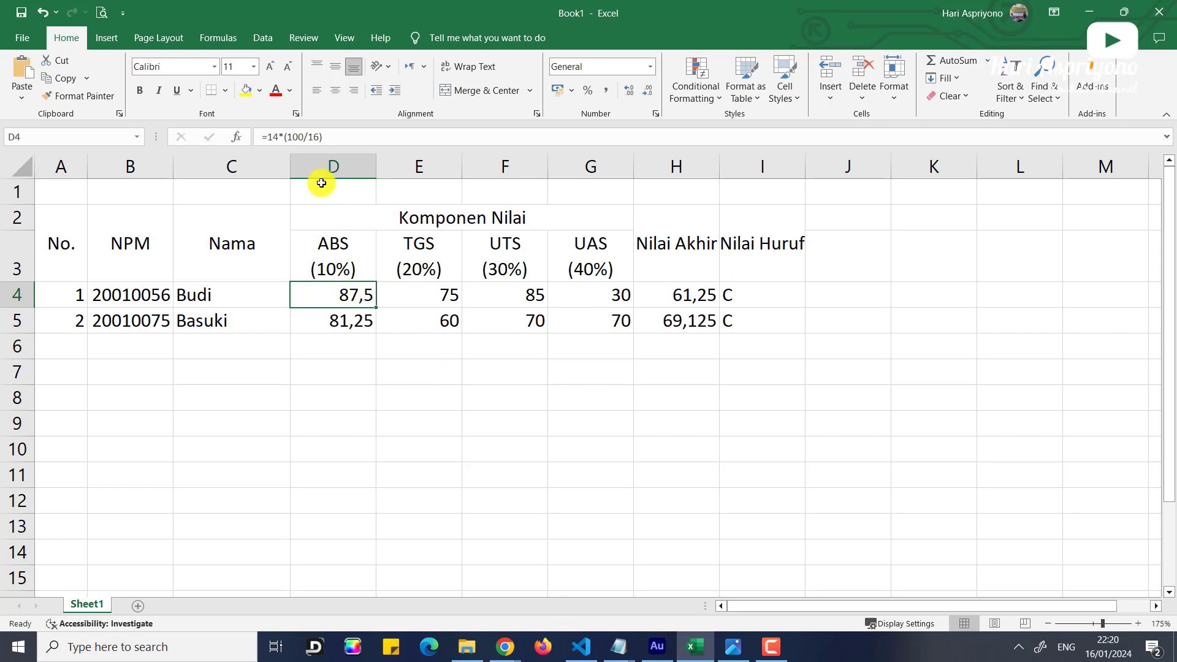
left_click(276, 139)
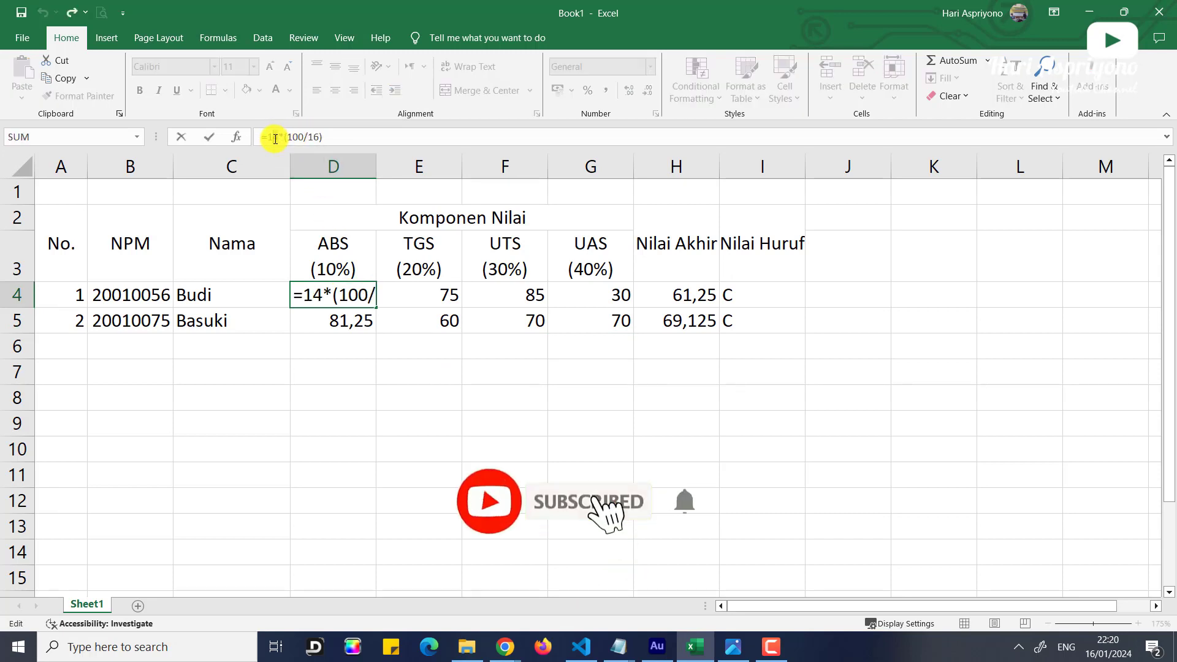
key("BackSpace")
type("6")
key("Return")
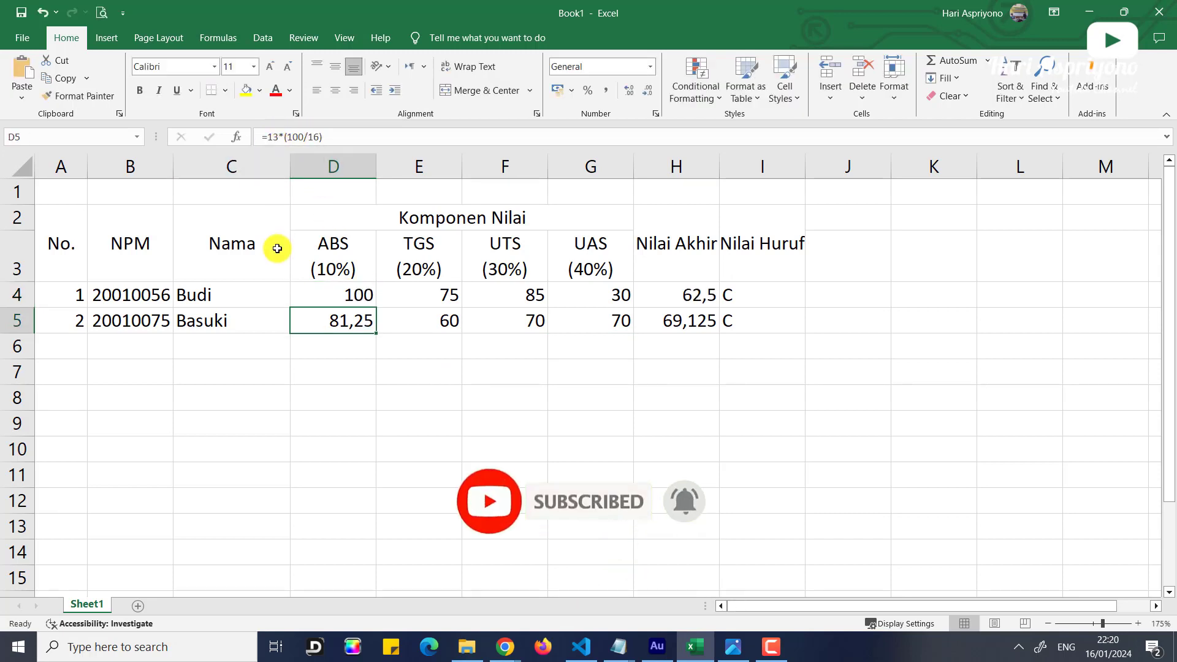
- Set the second student's ABS score in D5 to 100 and the TGS score in E5 to 60
left_click(347, 294)
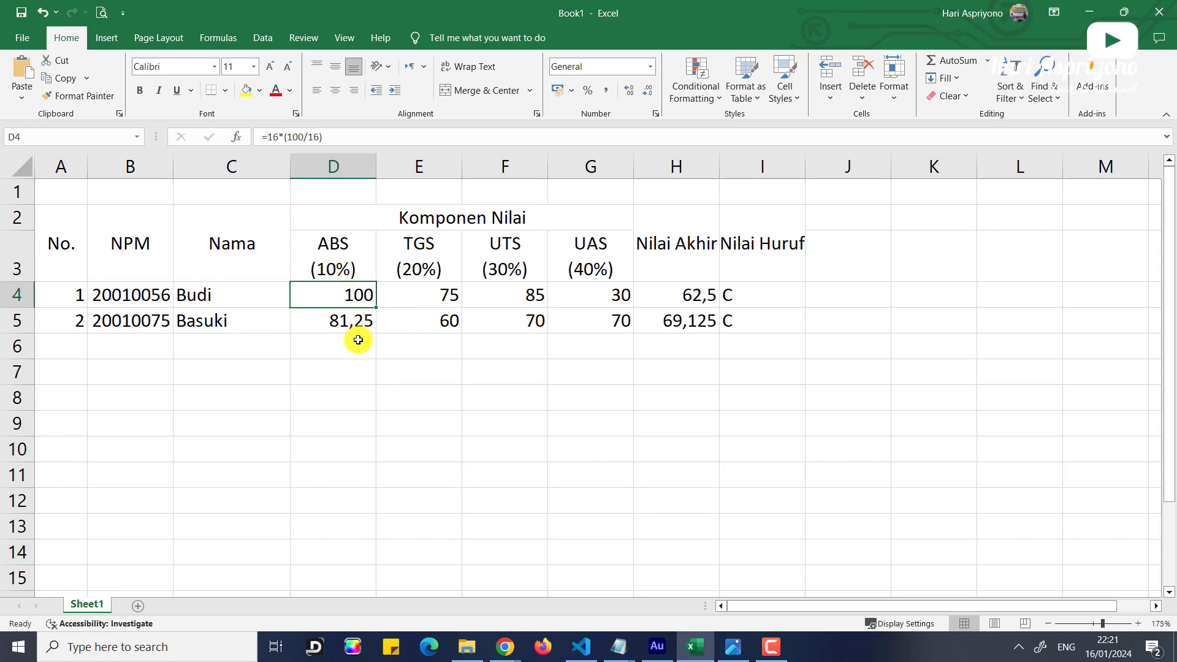
left_click(351, 323)
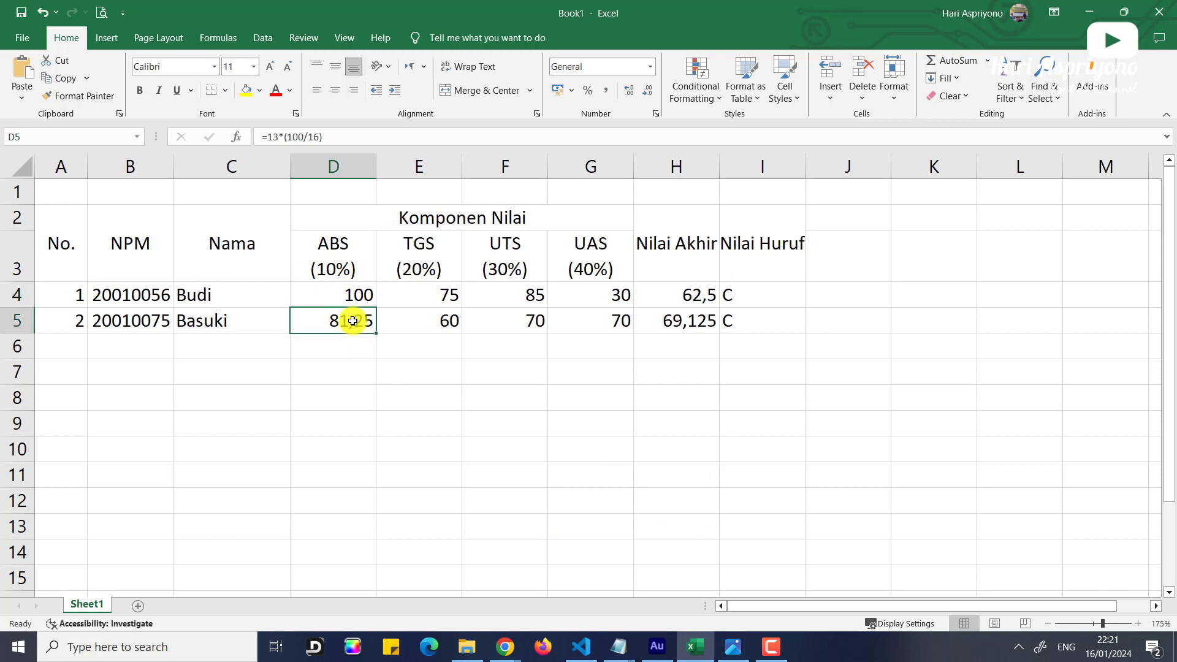
type("100")
key("Tab")
type("60")
key("Return")
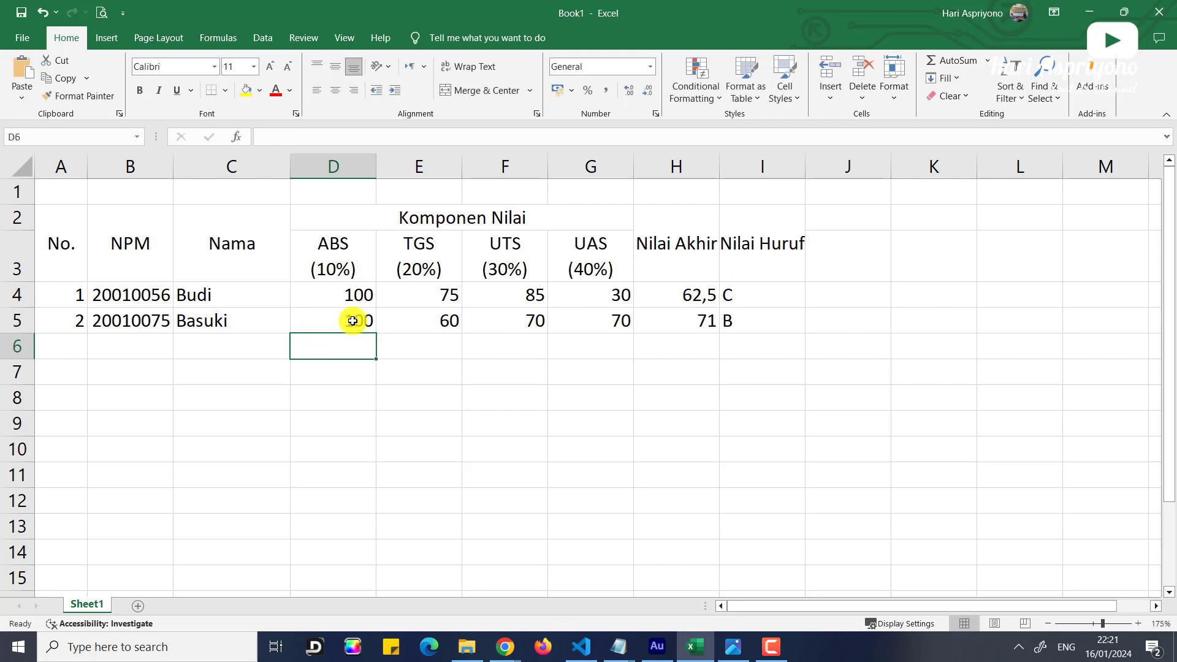
left_click(668, 457)
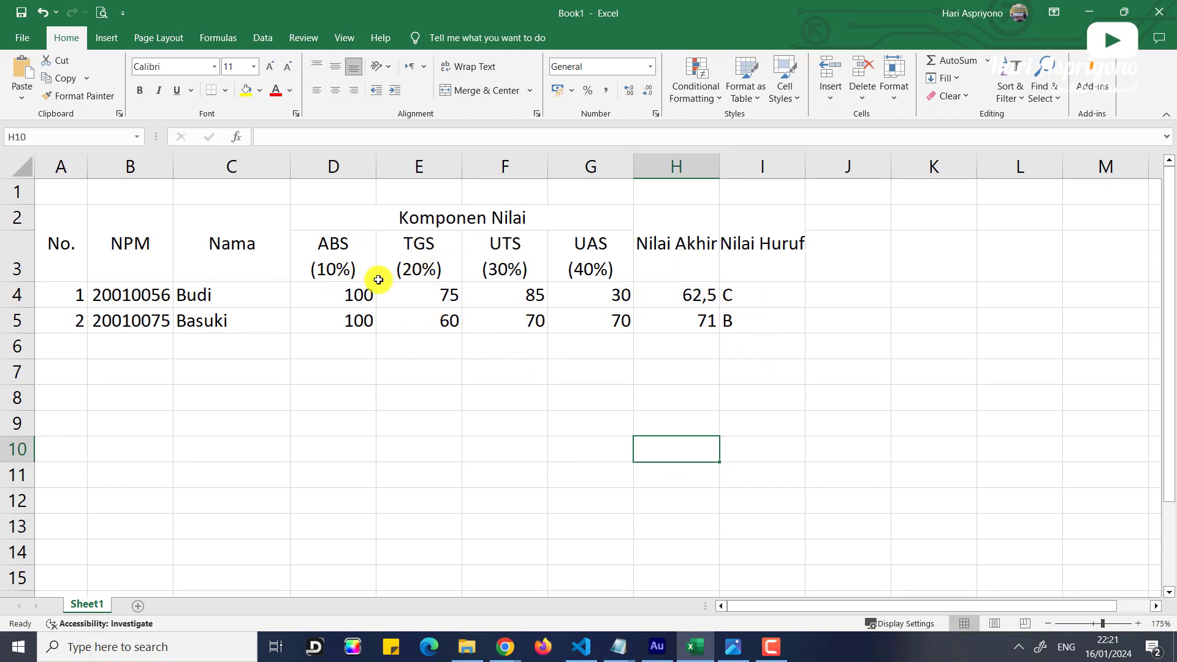
- Apply all borders to the whole grade table in A2:I5
left_click_drag(57, 236, 785, 328)
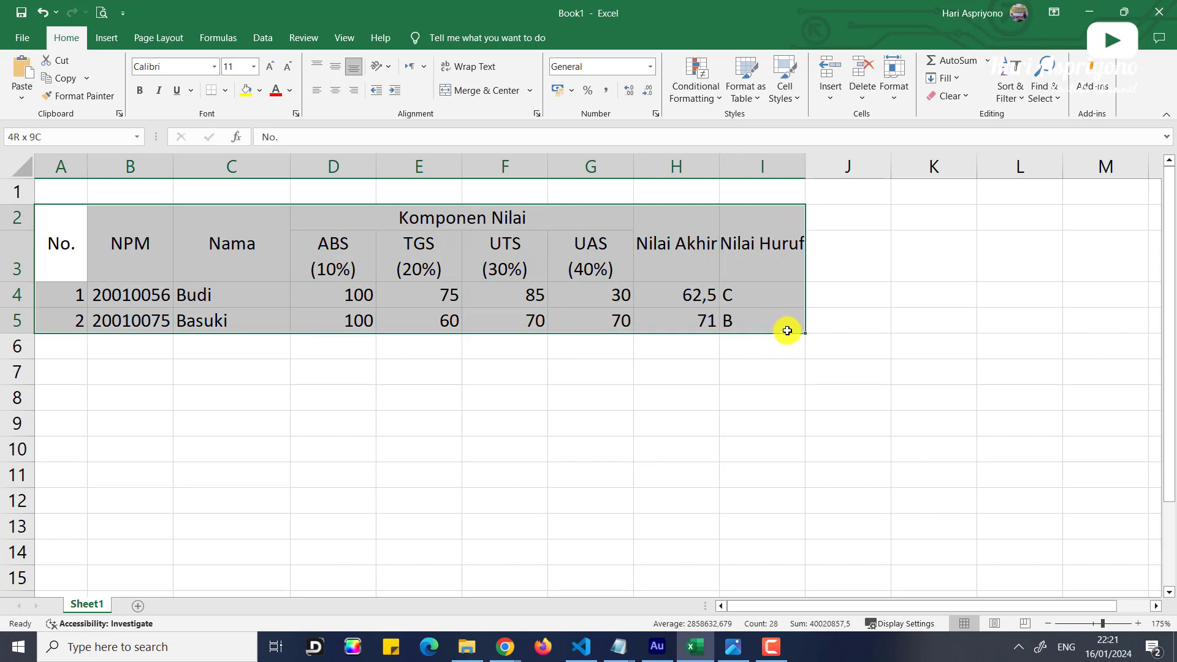
left_click(222, 92)
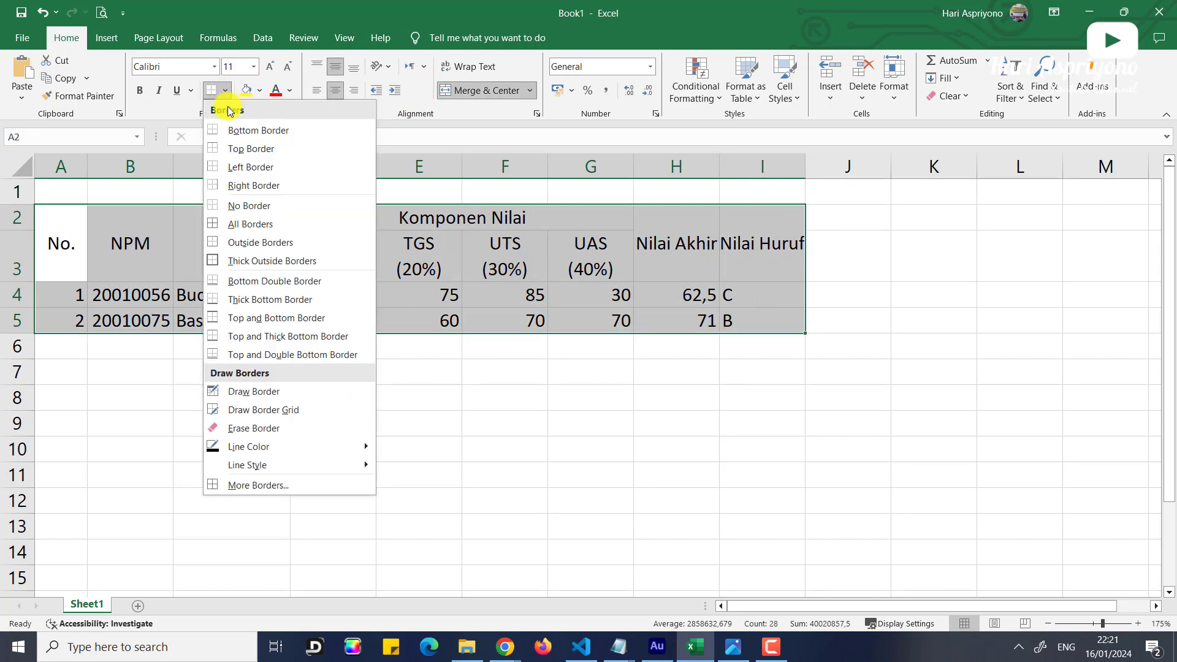
left_click(231, 220)
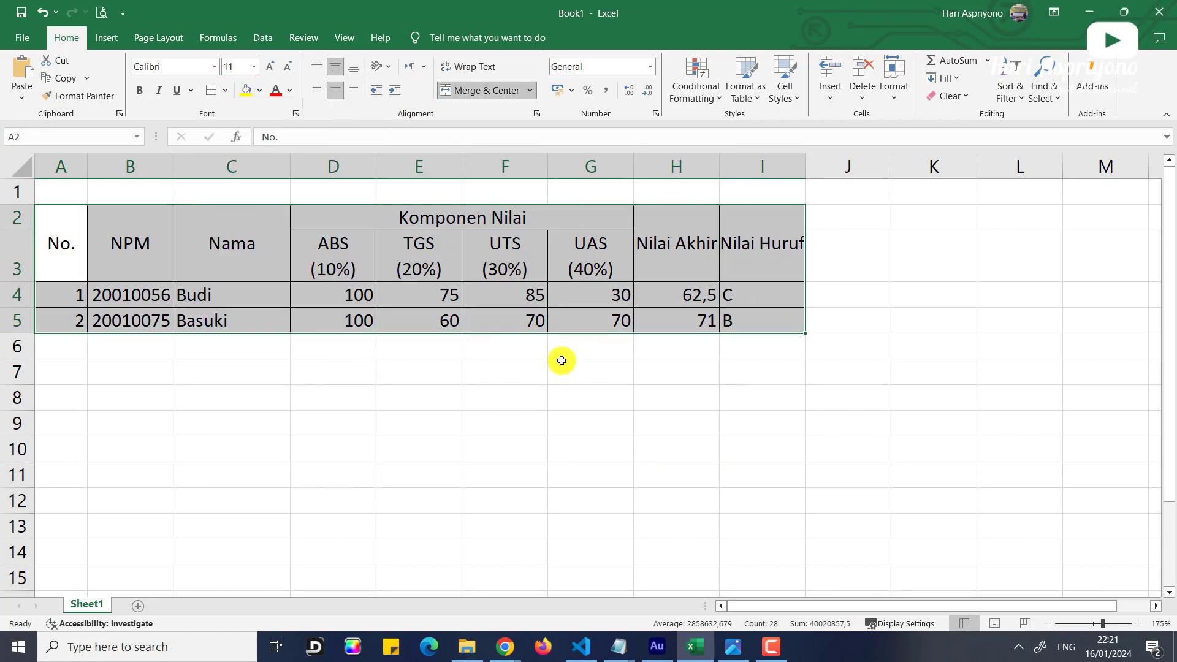
left_click(505, 448)
- Fill the table header cells A2:I3 with light gray and make their text bold
left_click_drag(64, 223, 762, 245)
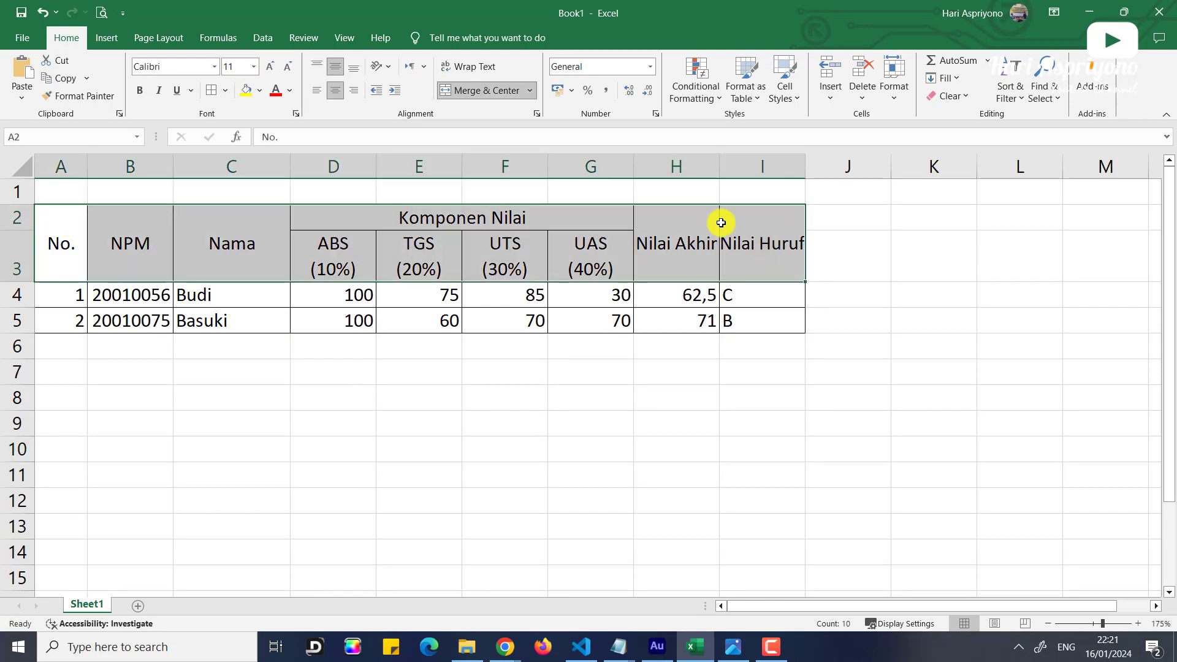
left_click(260, 90)
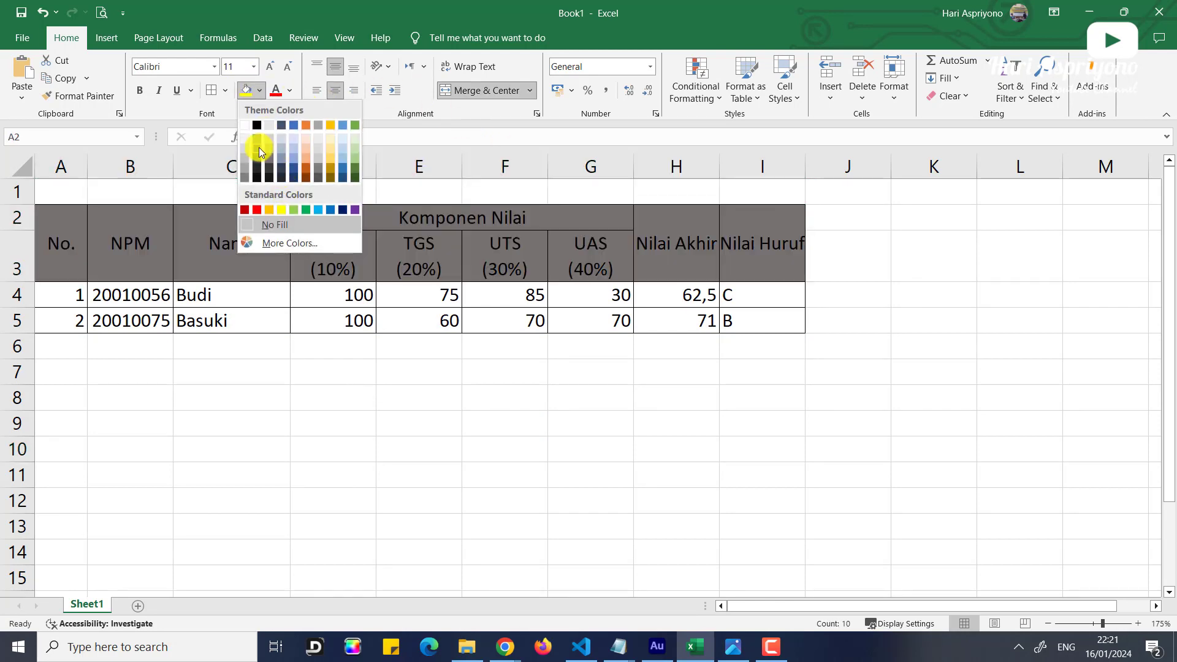
left_click(244, 150)
left_click(140, 90)
- Wrap the text of the Nilai Akhir and Nilai Huruf header cells
left_click_drag(696, 244, 766, 245)
left_click(480, 70)
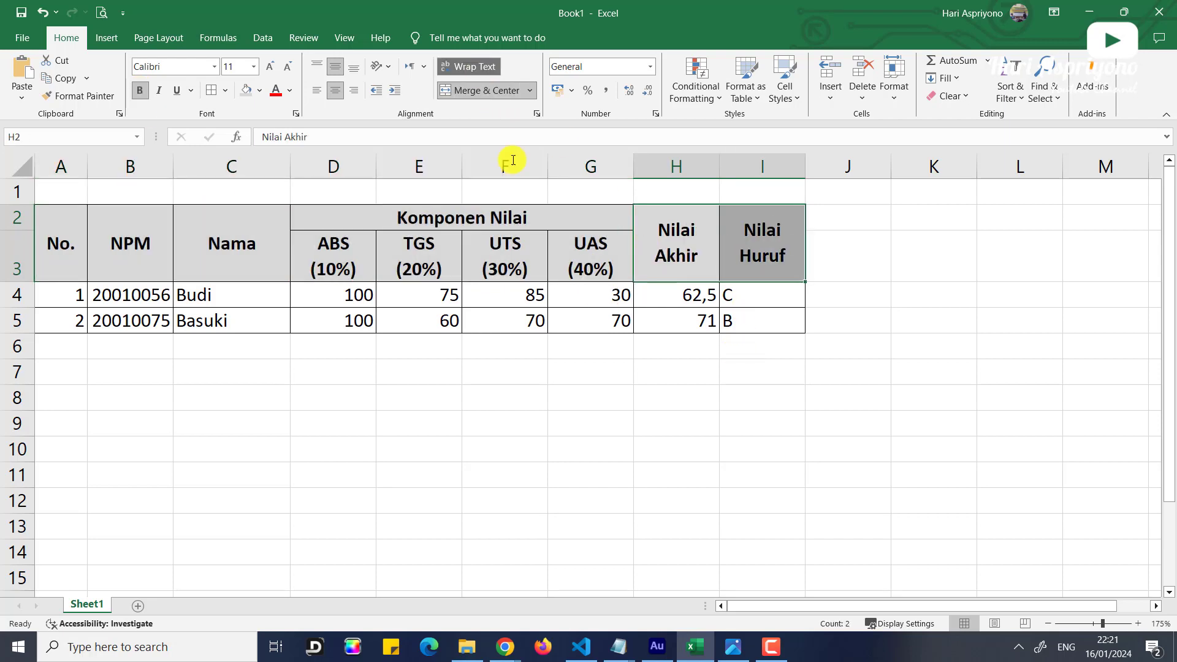
left_click(723, 477)
left_click(539, 454)
- Center the scores and grades in D4:I5 and the row numbers in A4:A5 horizontally
left_click_drag(307, 307, 760, 317)
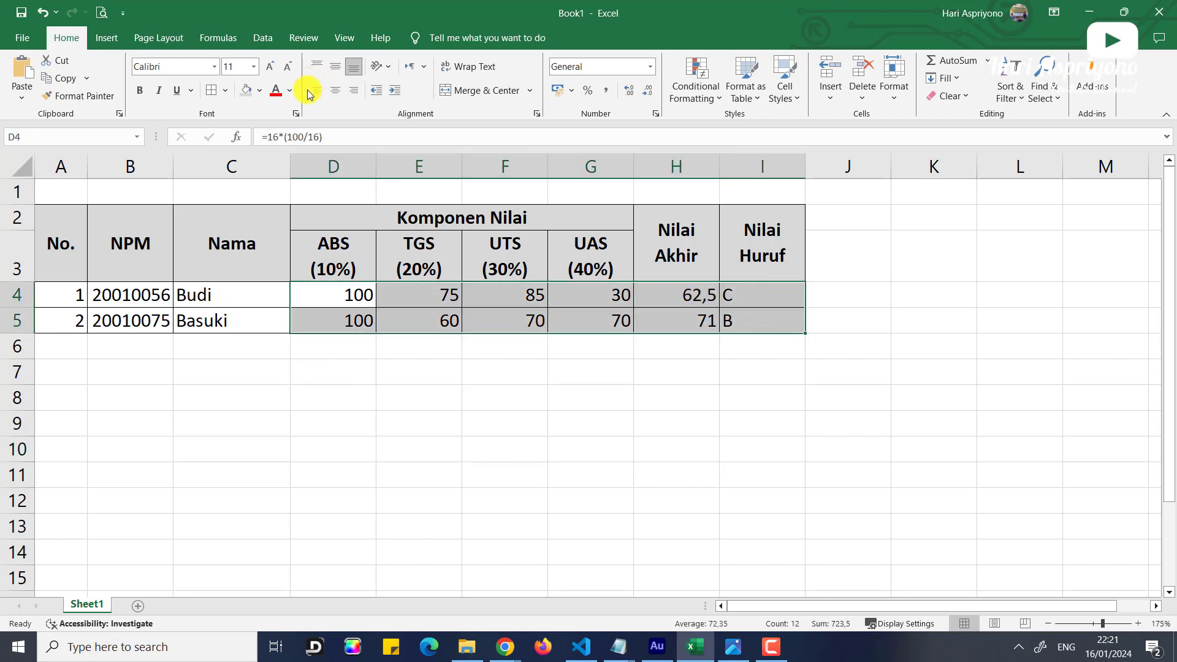
left_click(336, 90)
left_click(518, 491)
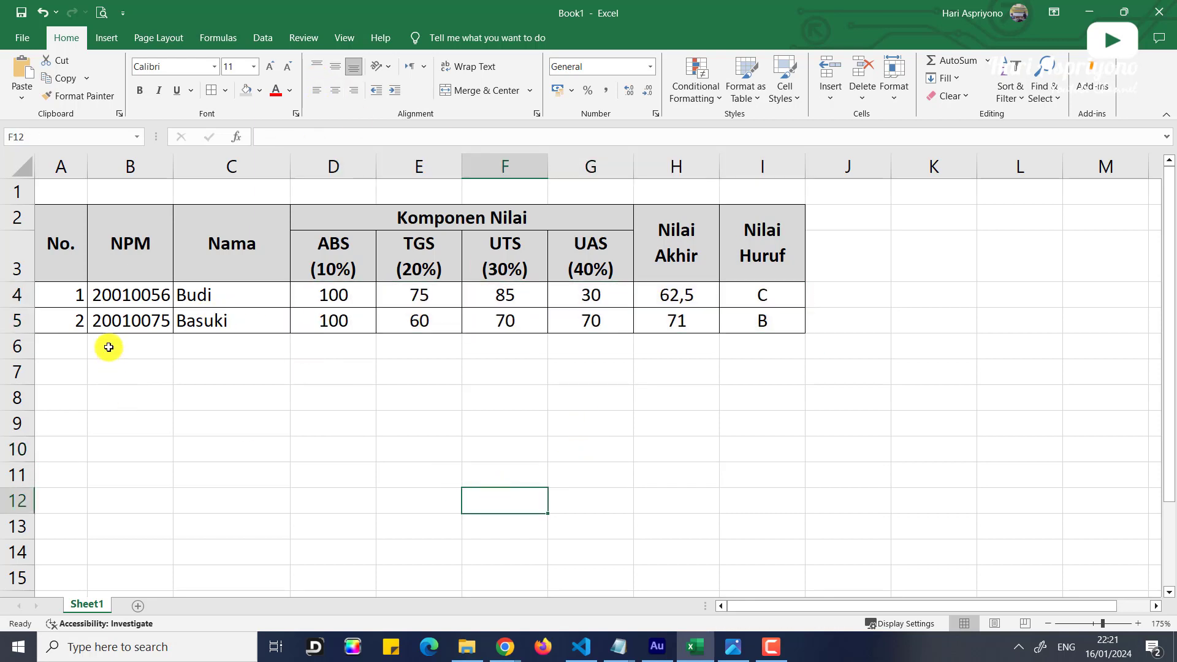
left_click_drag(58, 292, 59, 319)
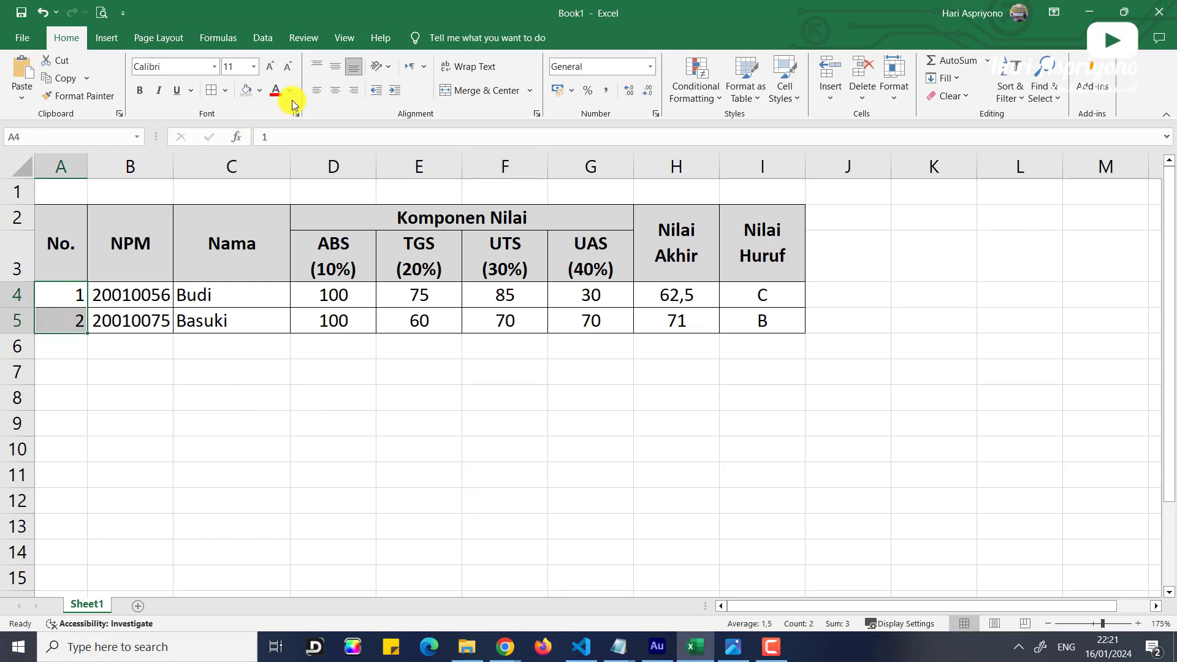
left_click(335, 91)
left_click(413, 466)
left_click(283, 428)
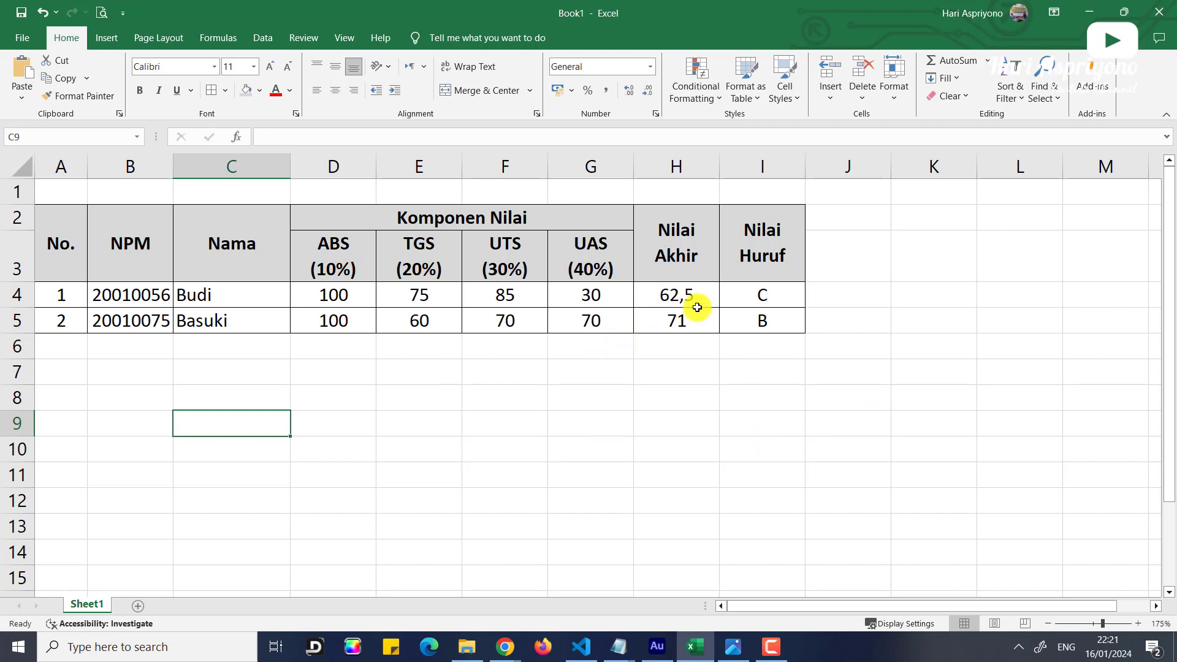
left_click(589, 296)
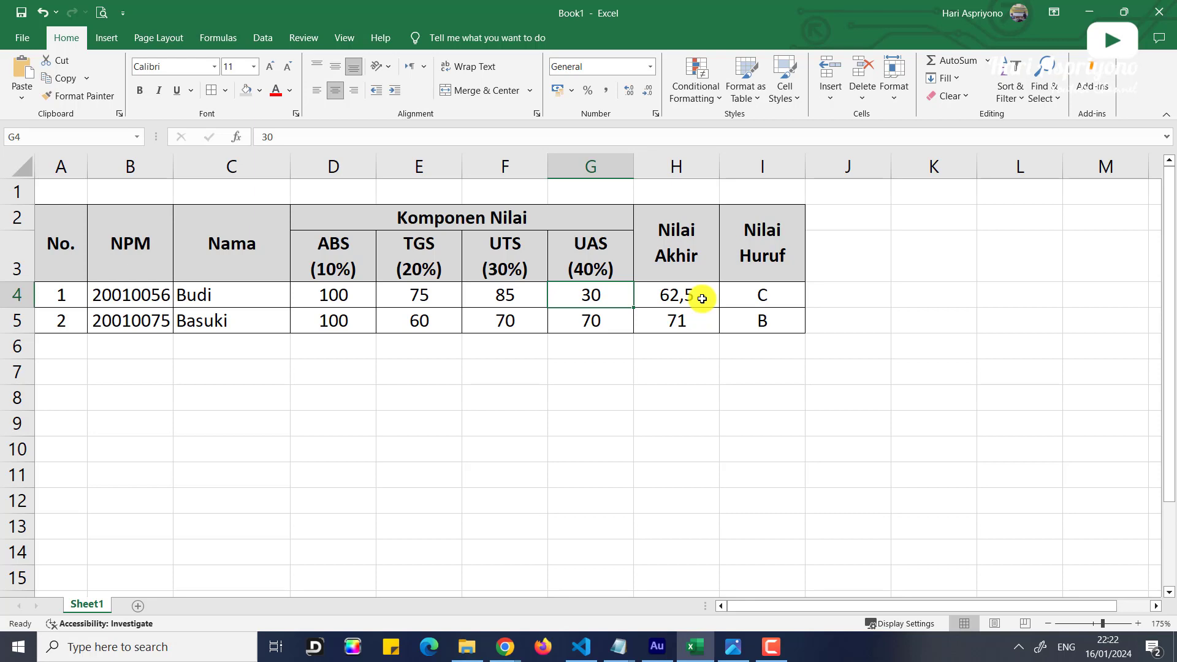
left_click(868, 291)
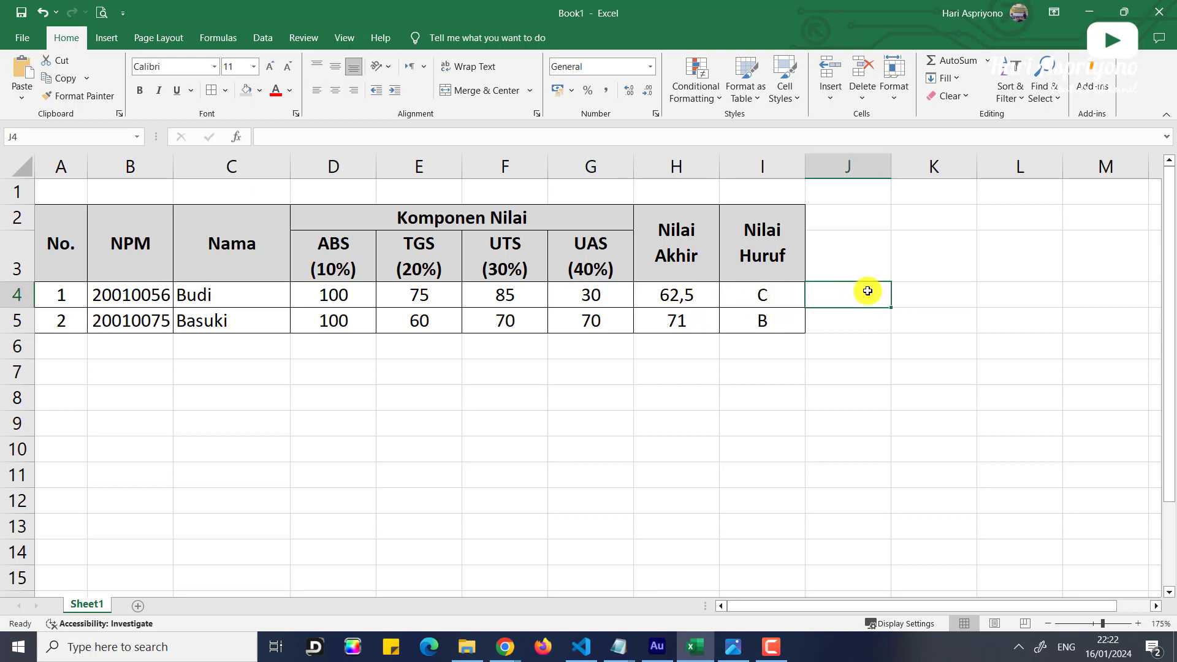
left_click(592, 413)
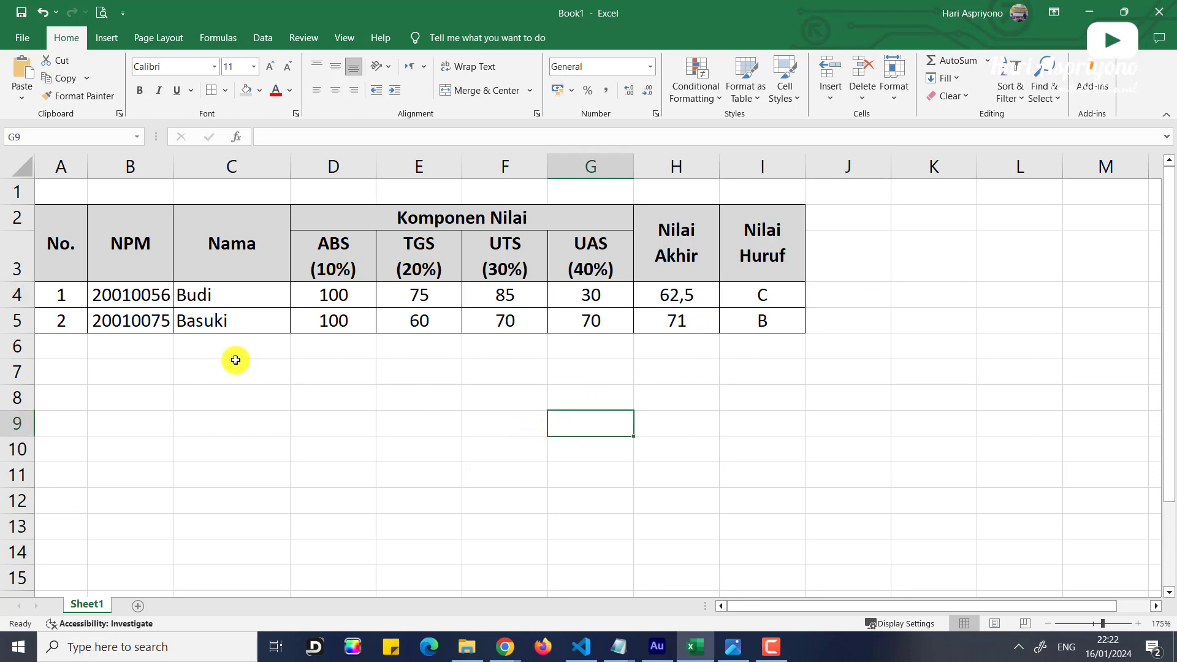